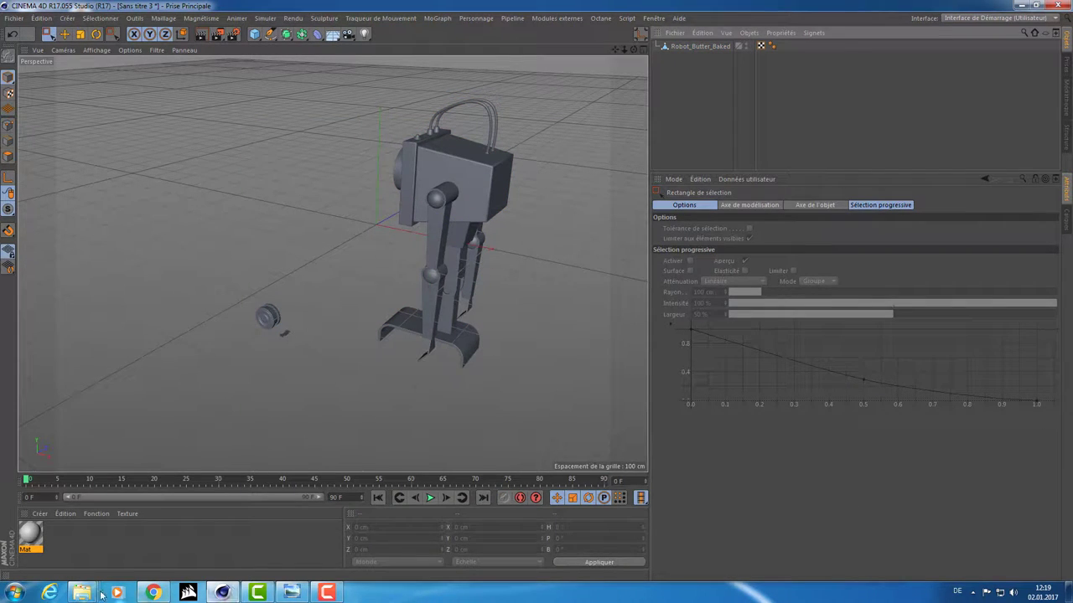
- Search the Start menu for 'quixel' to locate Quixel SUITE 2.0
left_click(14, 592)
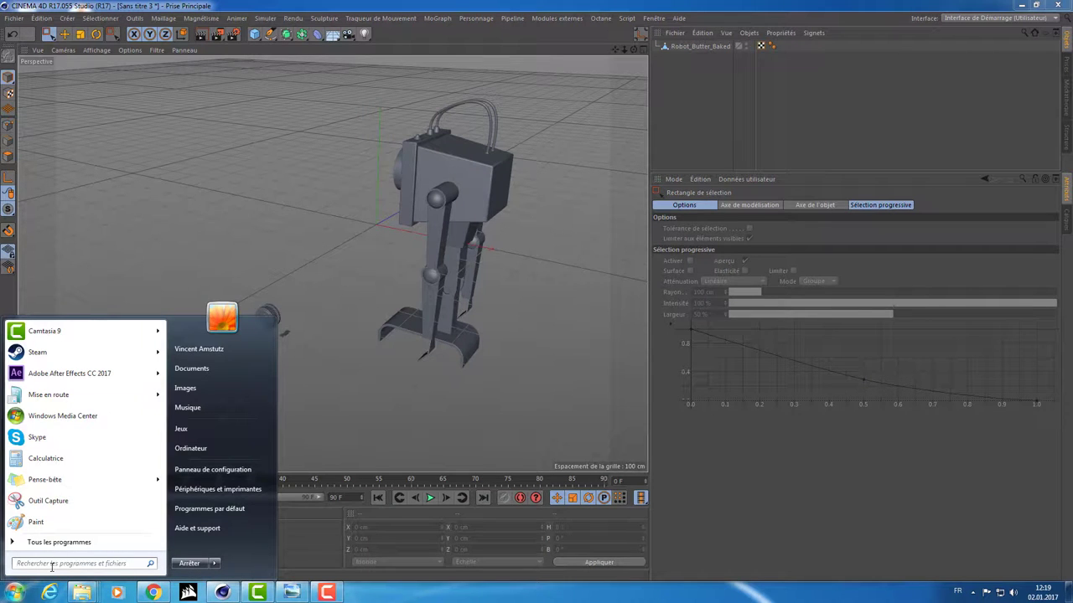
type("quixel")
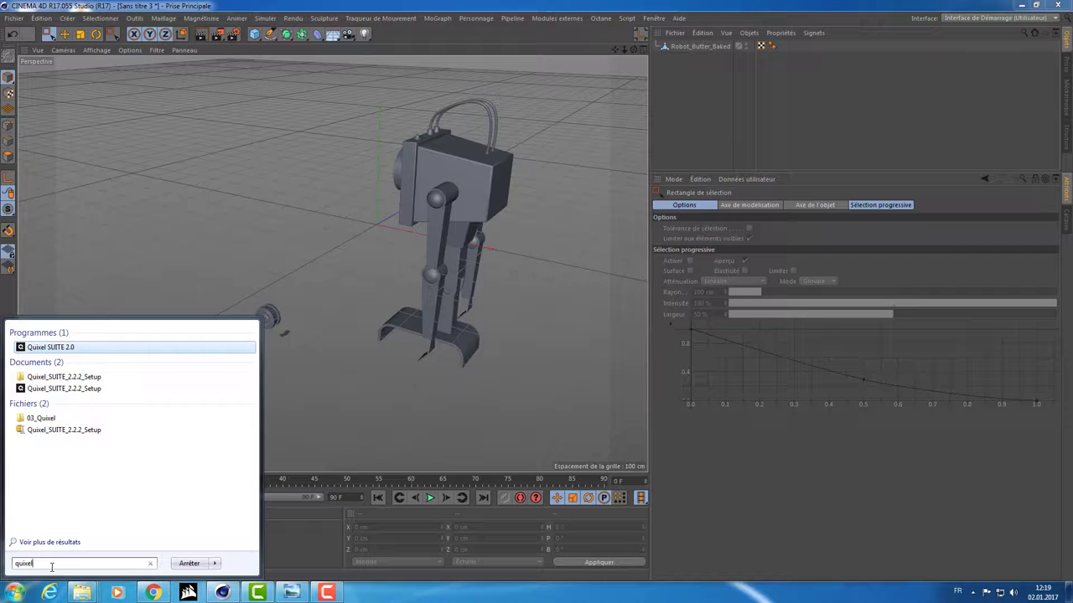
- Launch Quixel SUITE 2.0, park its toolbar top-left, and show quixel.se maximized in Chrome
key("Return")
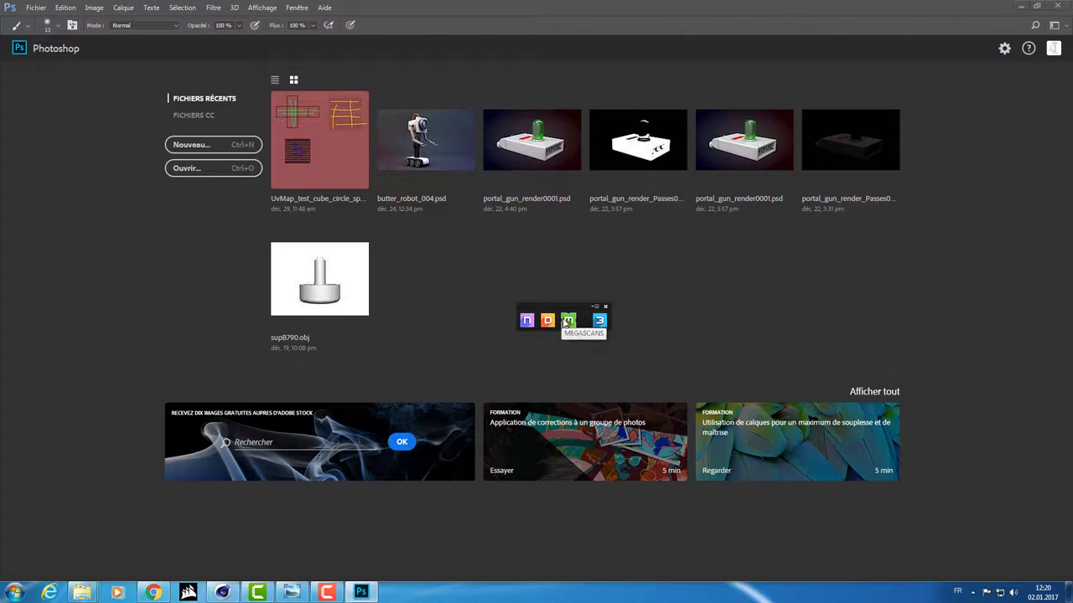
left_click_drag(572, 310, 98, 127)
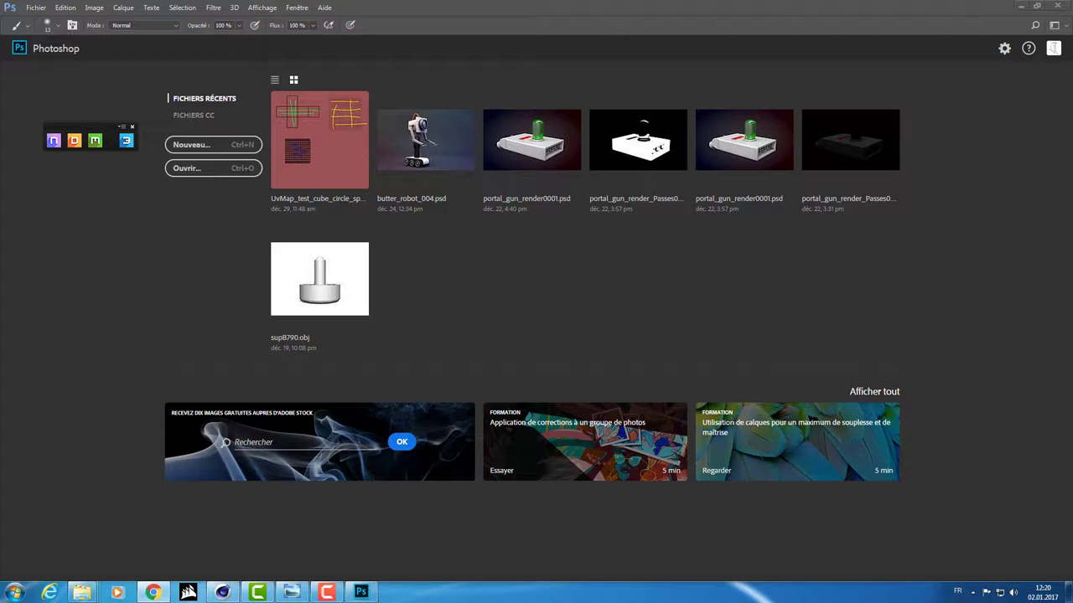
key("super+Left")
key("super+Up")
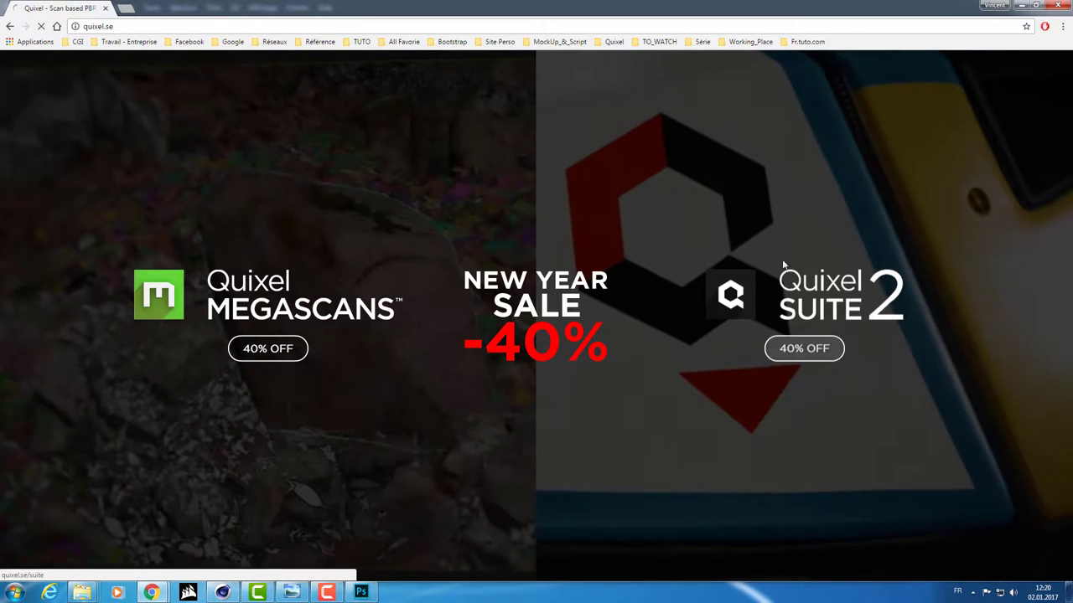
left_click(756, 278)
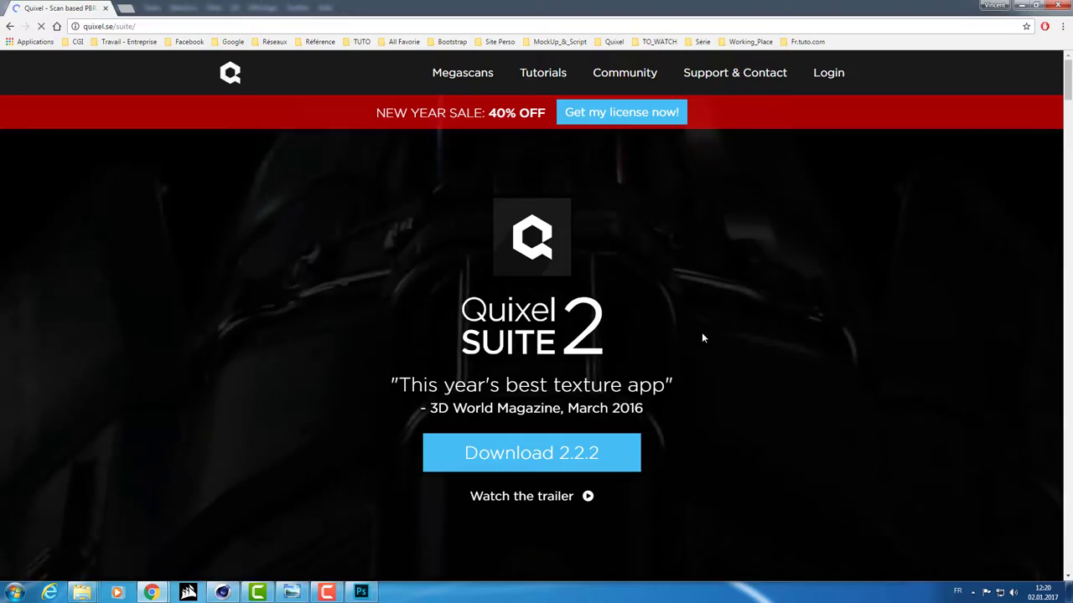
scroll(702, 337, "down", 5)
scroll(701, 333, "down", 4)
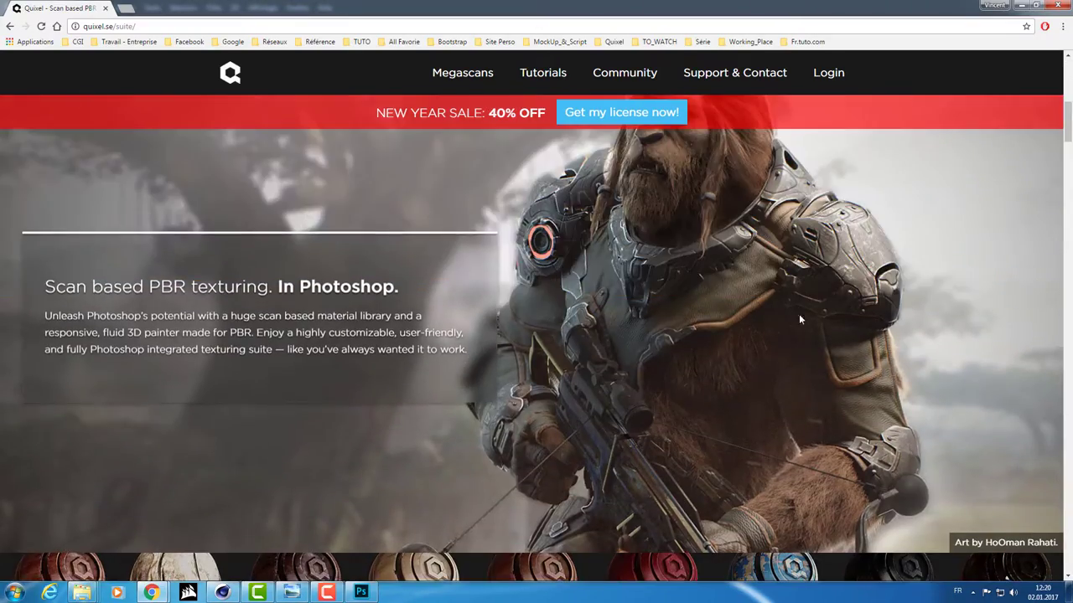
scroll(593, 377, "down", 4)
scroll(531, 382, "up", 4)
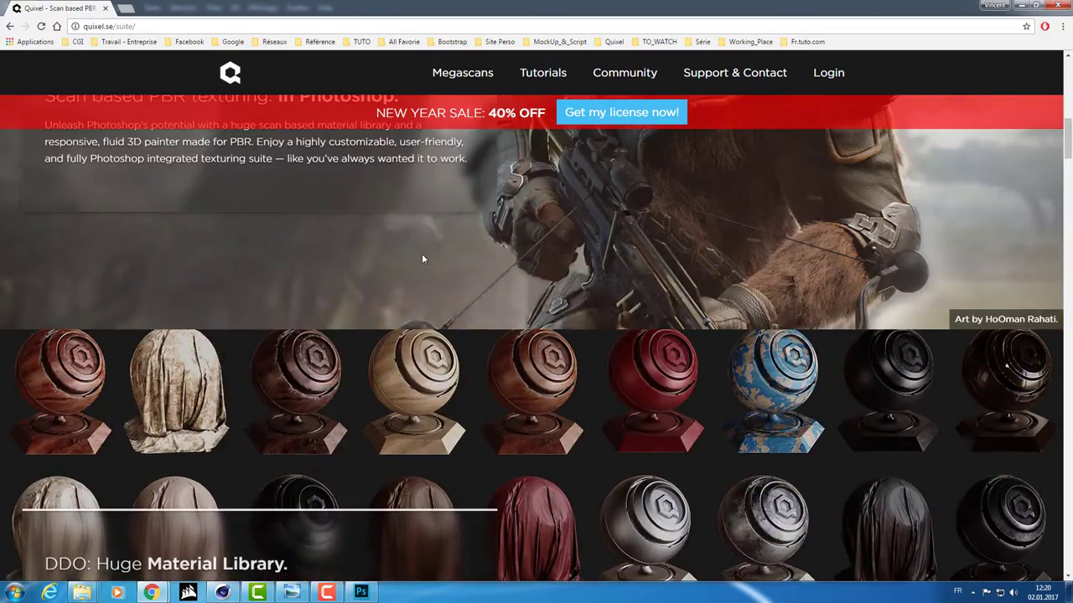
key("alt+Left")
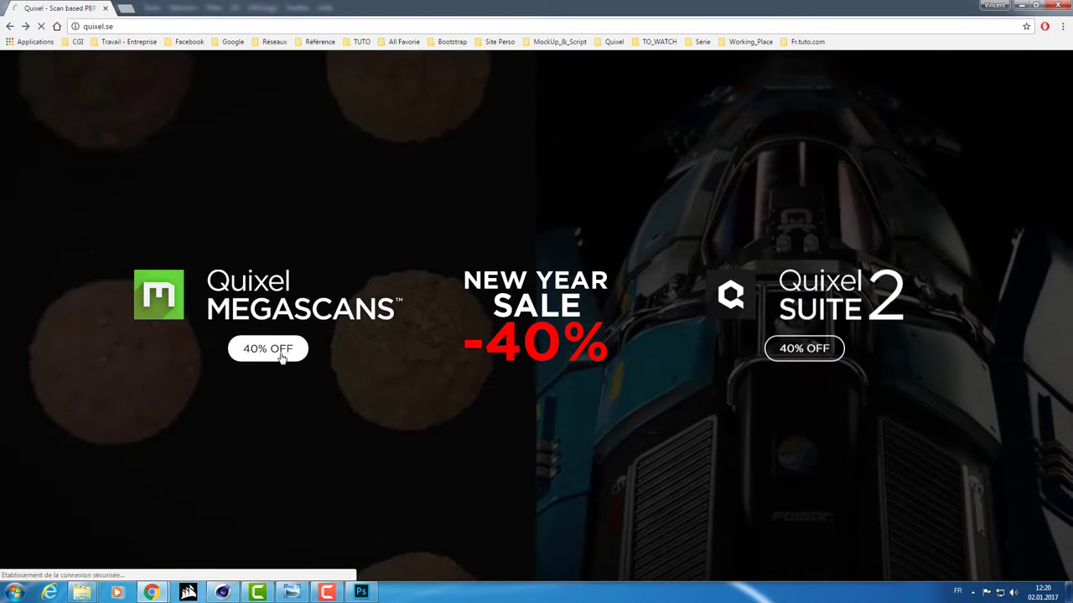
left_click(278, 352)
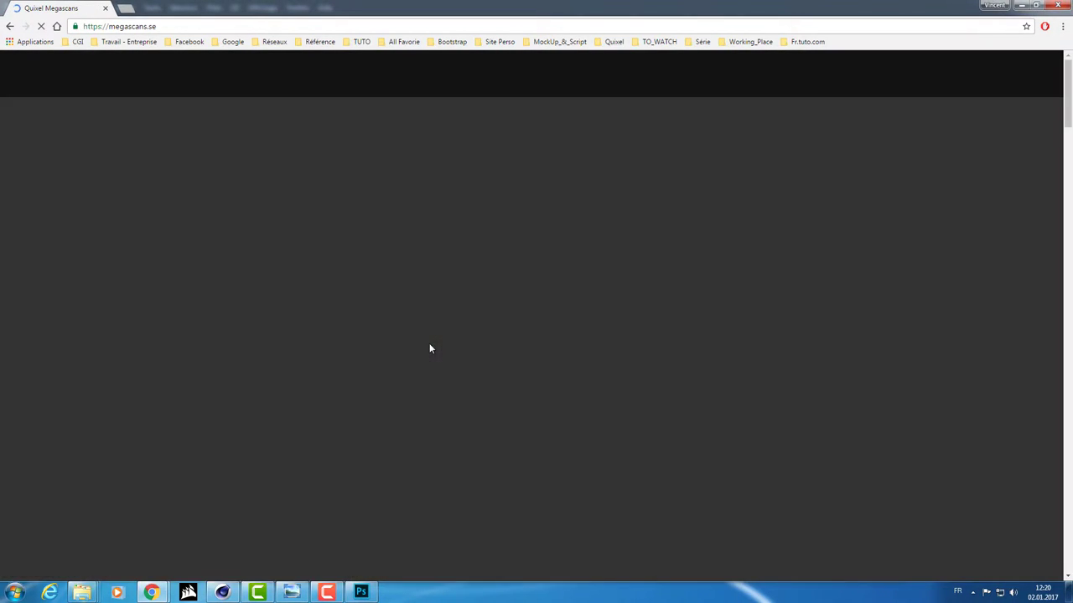
scroll(354, 322, "down", 4)
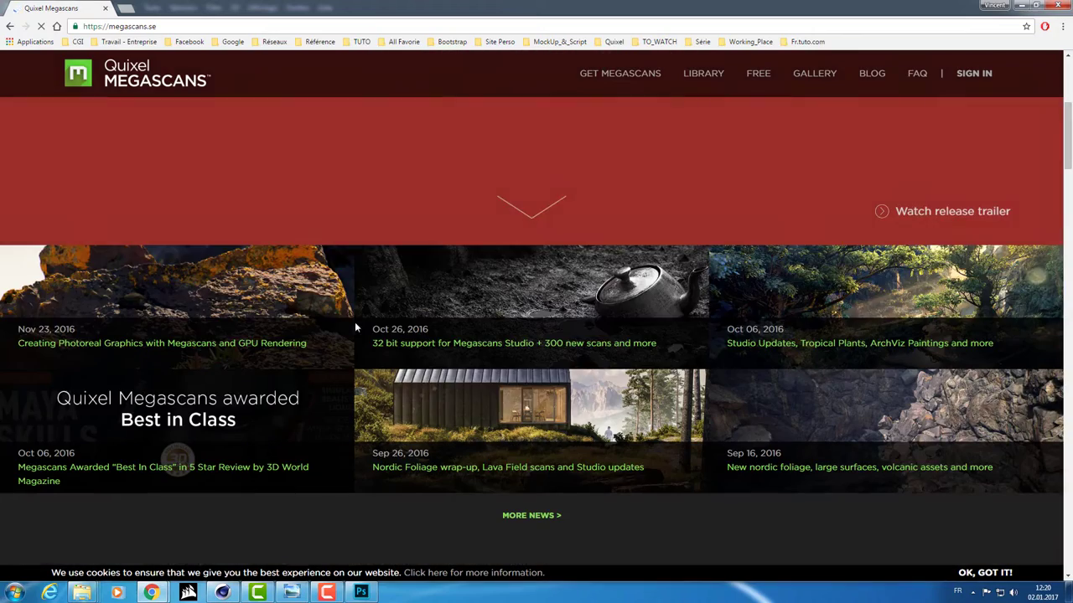
scroll(355, 322, "down", 4)
scroll(355, 325, "down", 4)
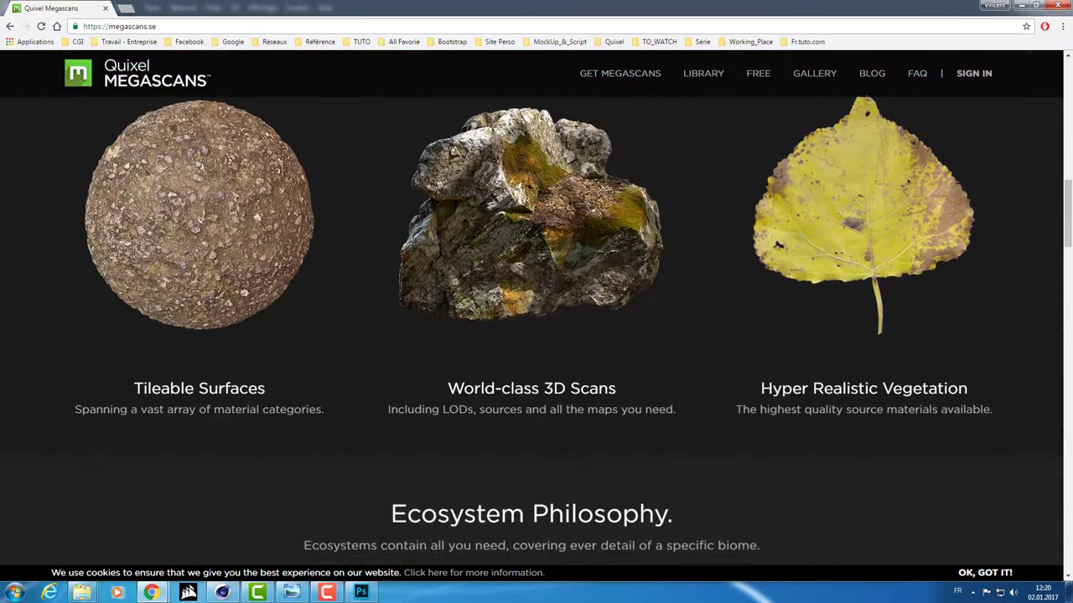
scroll(339, 313, "down", 5)
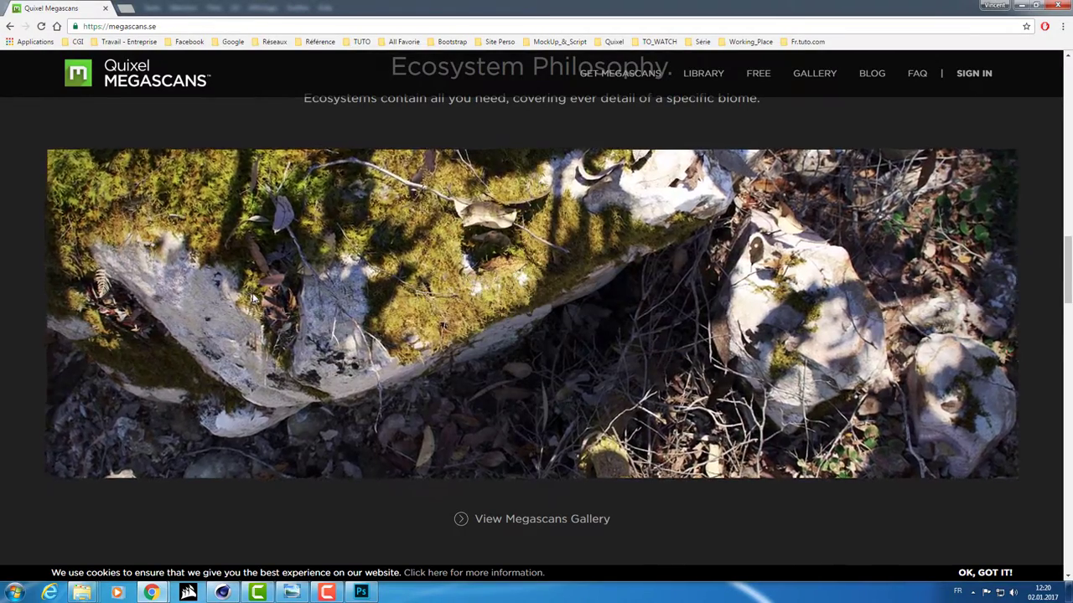
scroll(252, 297, "down", 5)
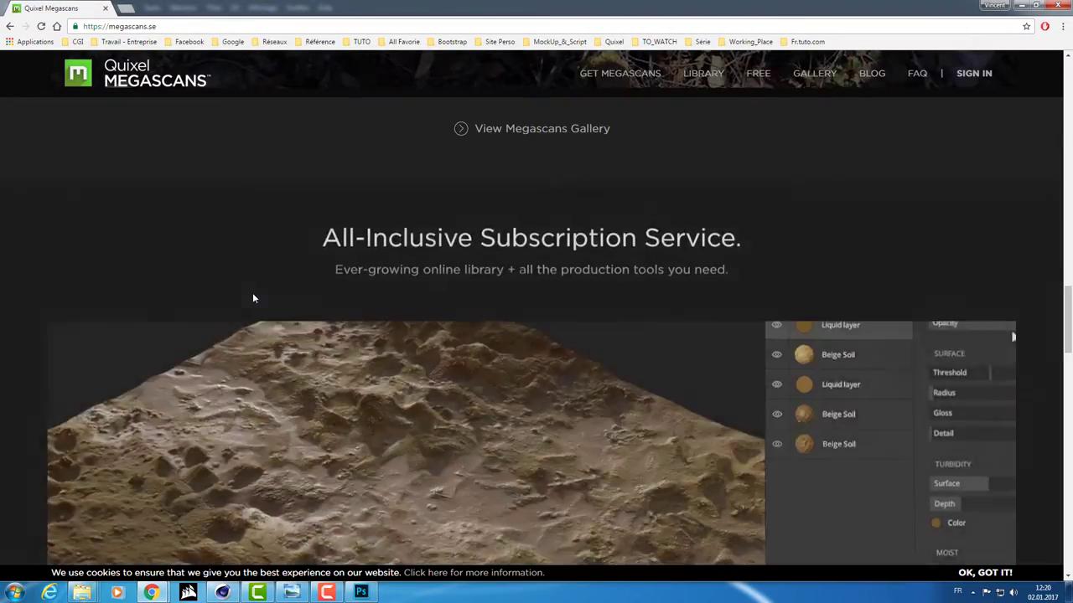
scroll(252, 297, "down", 3)
scroll(252, 298, "up", 3)
scroll(252, 297, "down", 2)
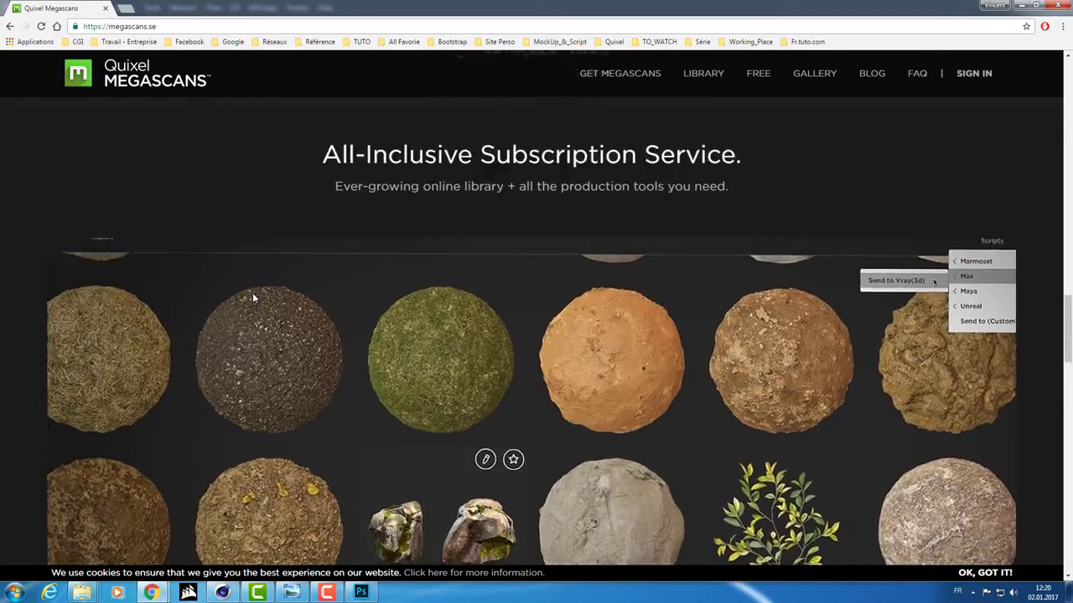
scroll(253, 298, "down", 2)
scroll(253, 297, "down", 2)
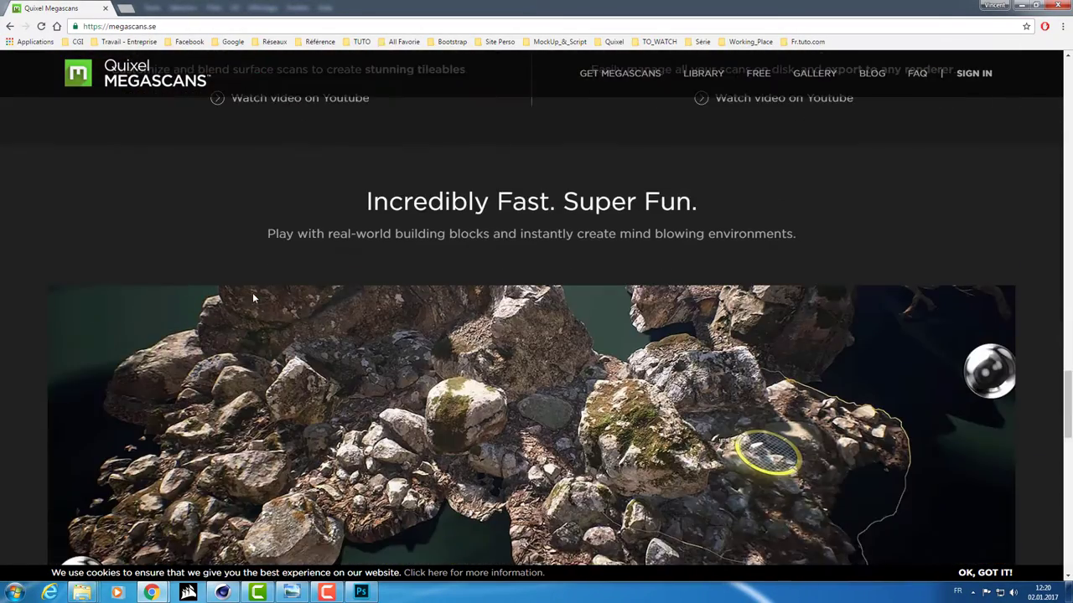
scroll(253, 298, "down", 3)
scroll(253, 298, "up", 1)
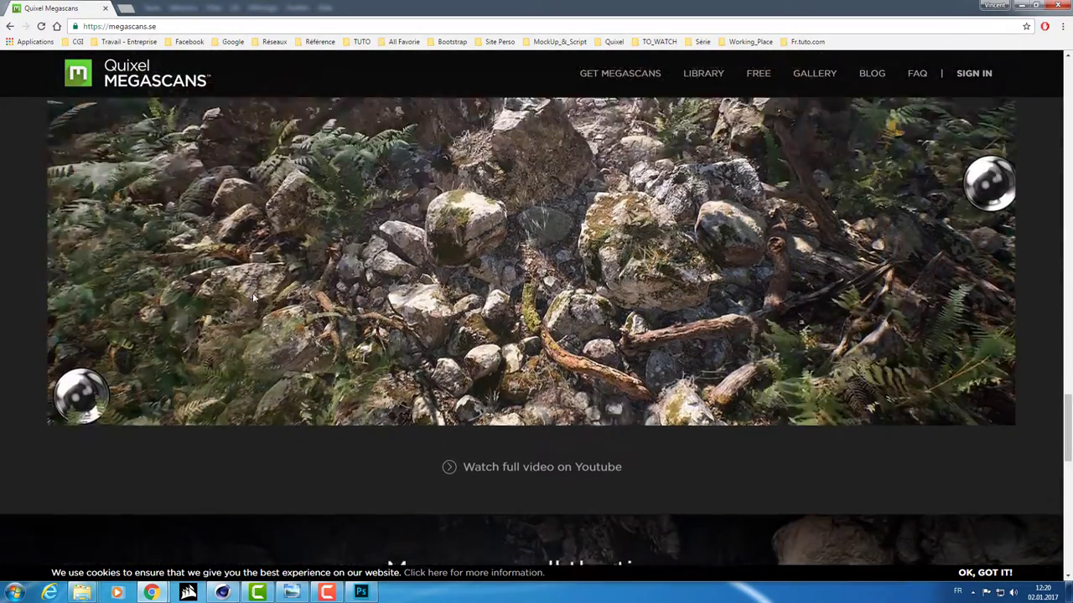
scroll(253, 297, "up", 1)
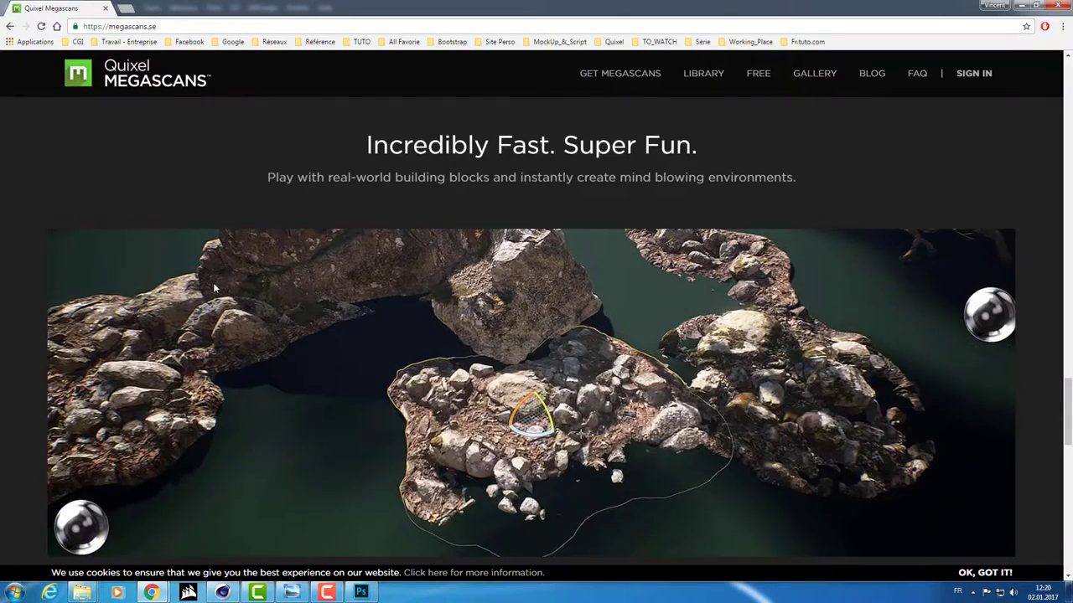
scroll(219, 288, "down", 1)
scroll(214, 281, "down", 4)
scroll(213, 281, "down", 1)
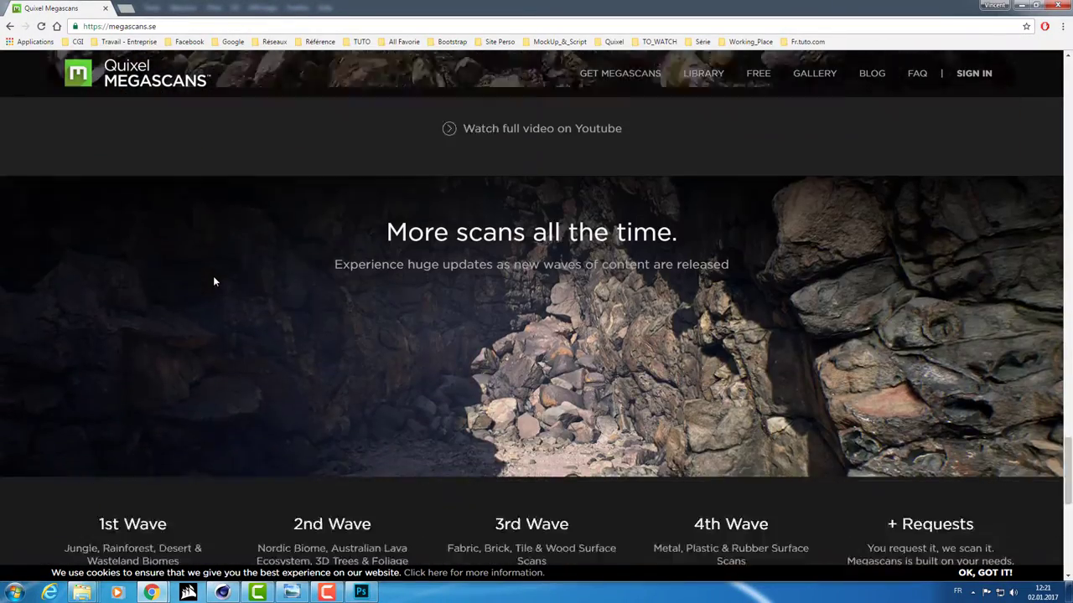
scroll(214, 281, "down", 3)
scroll(213, 275, "down", 3)
scroll(213, 278, "up", 5)
scroll(209, 276, "up", 5)
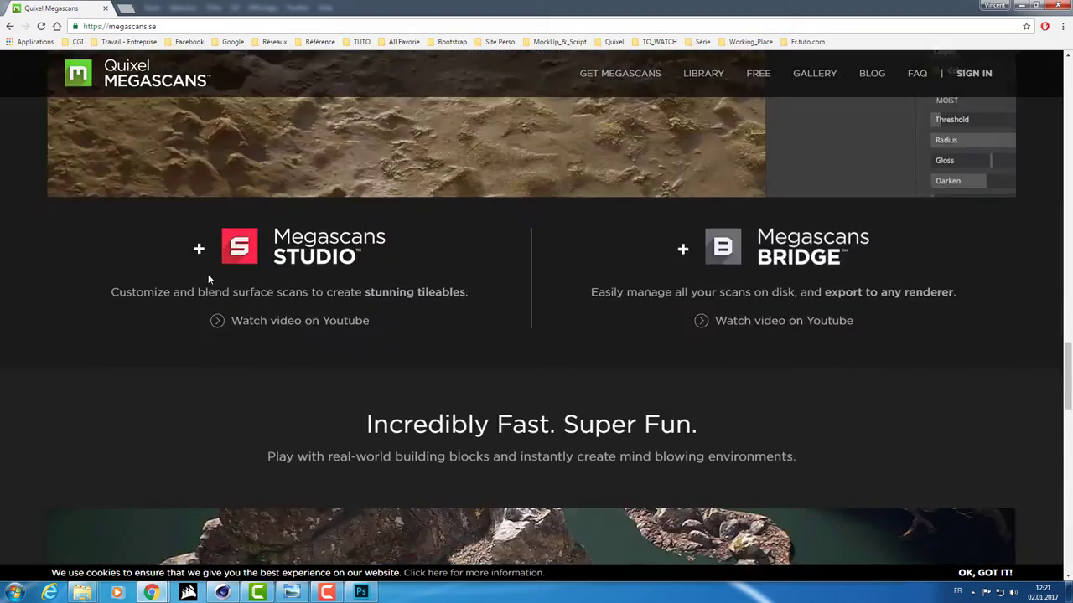
scroll(204, 273, "up", 4)
scroll(204, 274, "up", 5)
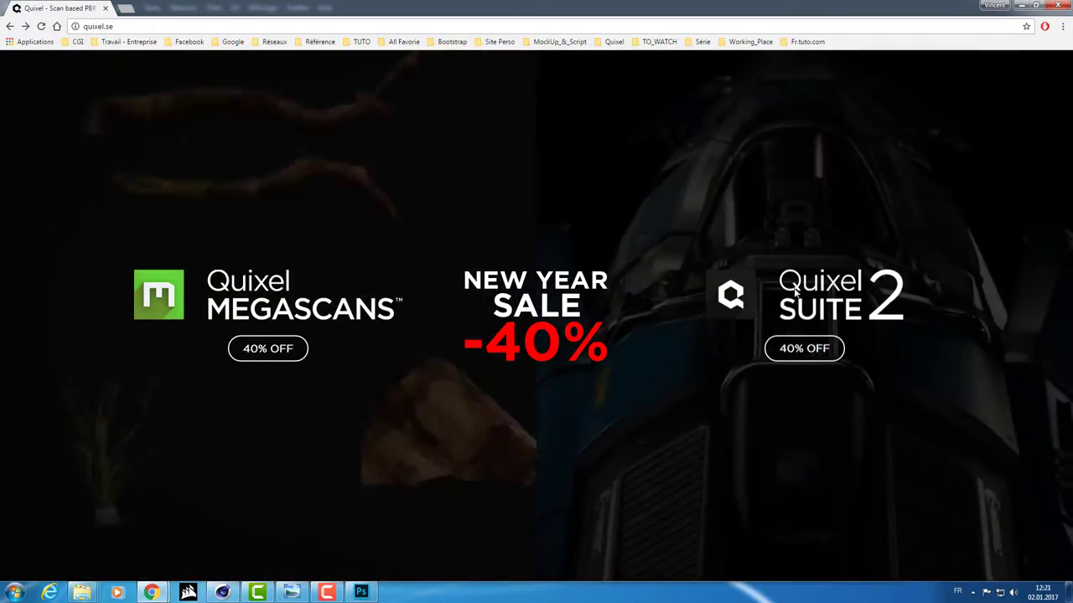
- Browse the Quixel SUITE 2 40% OFF page, then close Chrome
left_click(797, 349)
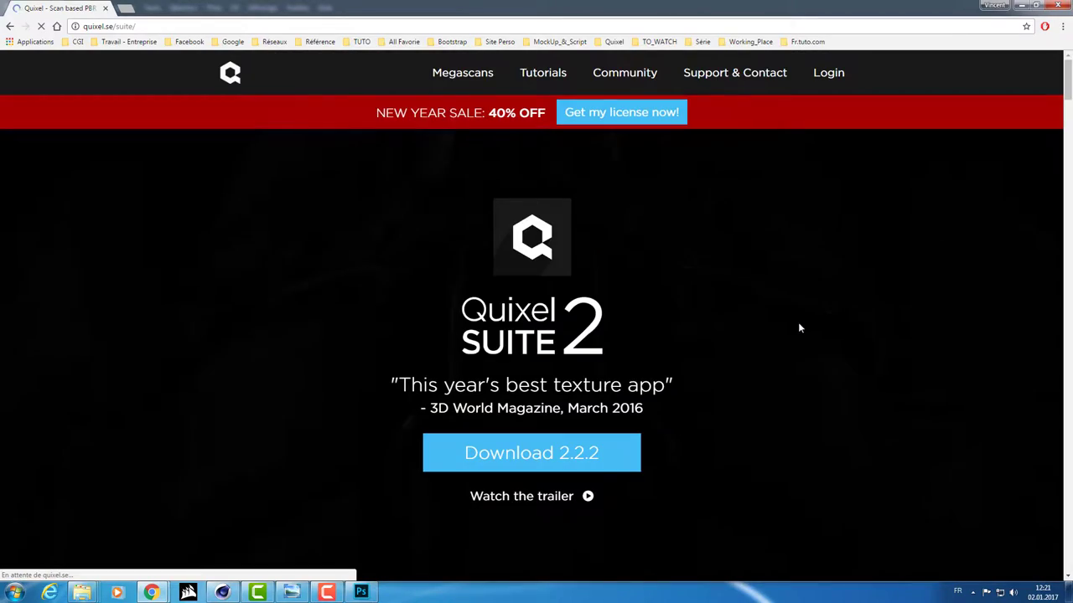
scroll(615, 276, "down", 5)
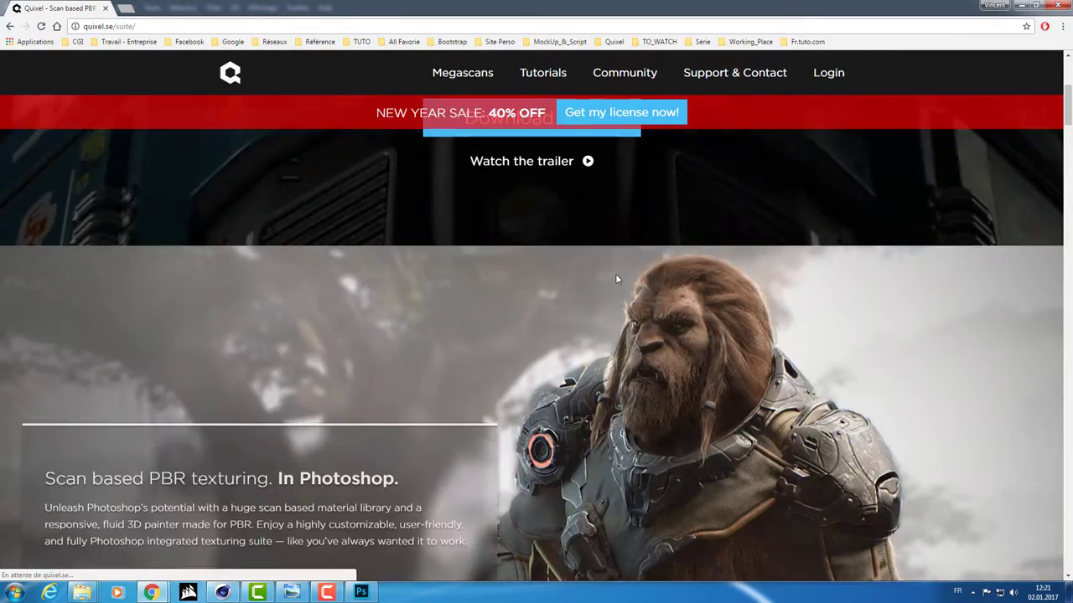
scroll(615, 273, "up", 5)
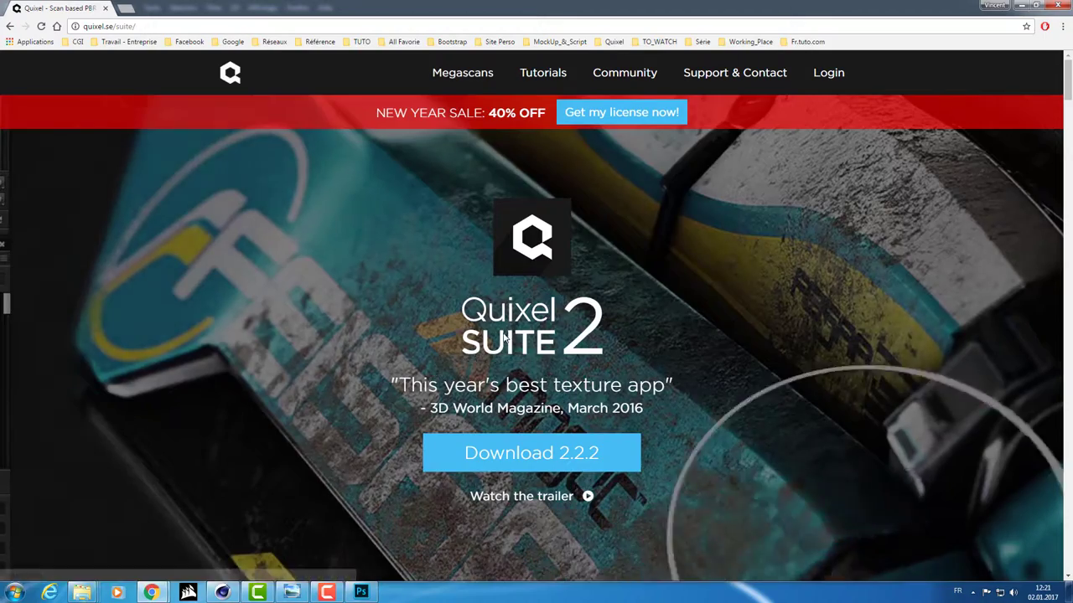
scroll(504, 337, "down", 5)
scroll(504, 338, "down", 5)
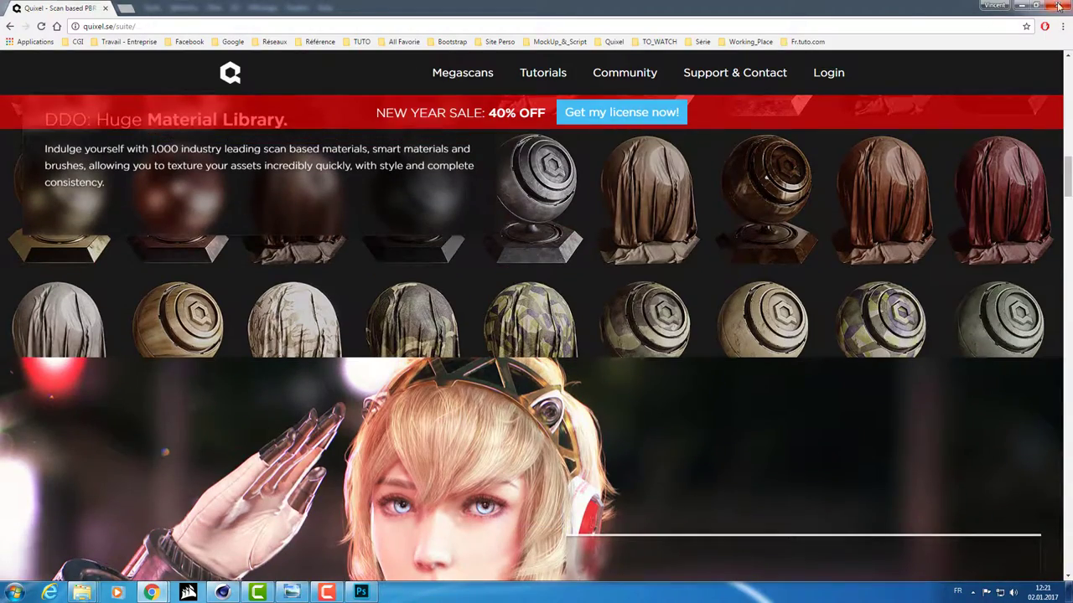
left_click(1058, 7)
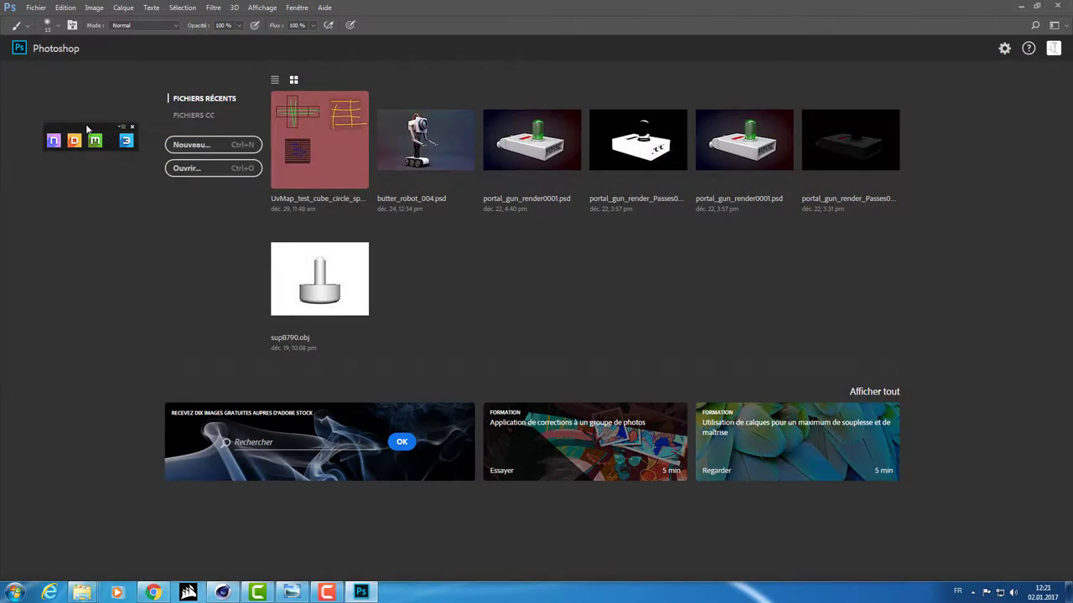
- Start DDO's Base Creator from the Quixel toolbar and float its panel at the left
left_click_drag(87, 129, 517, 269)
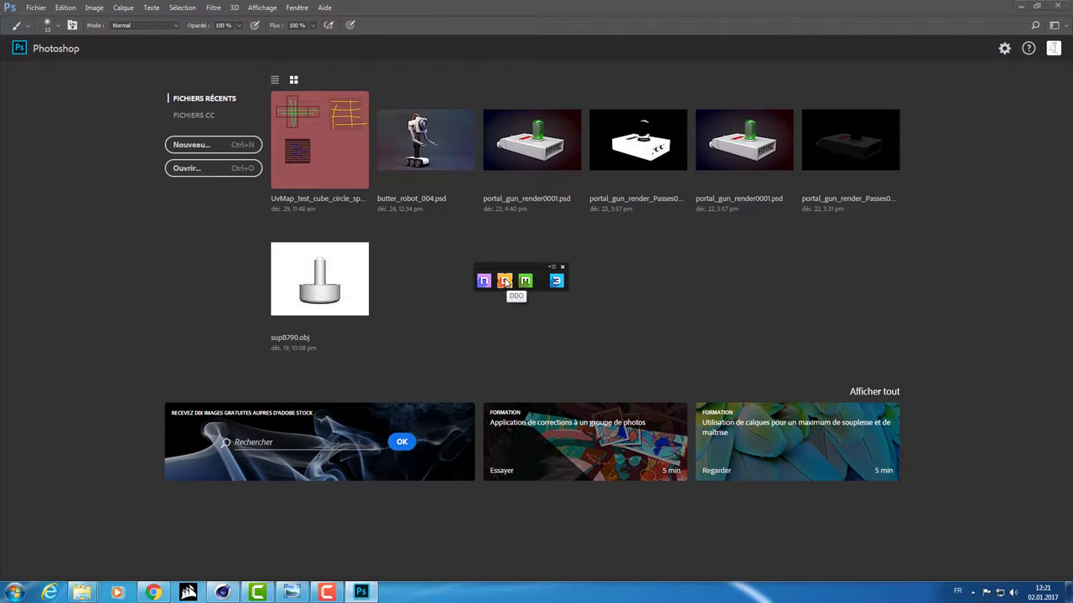
left_click(505, 282)
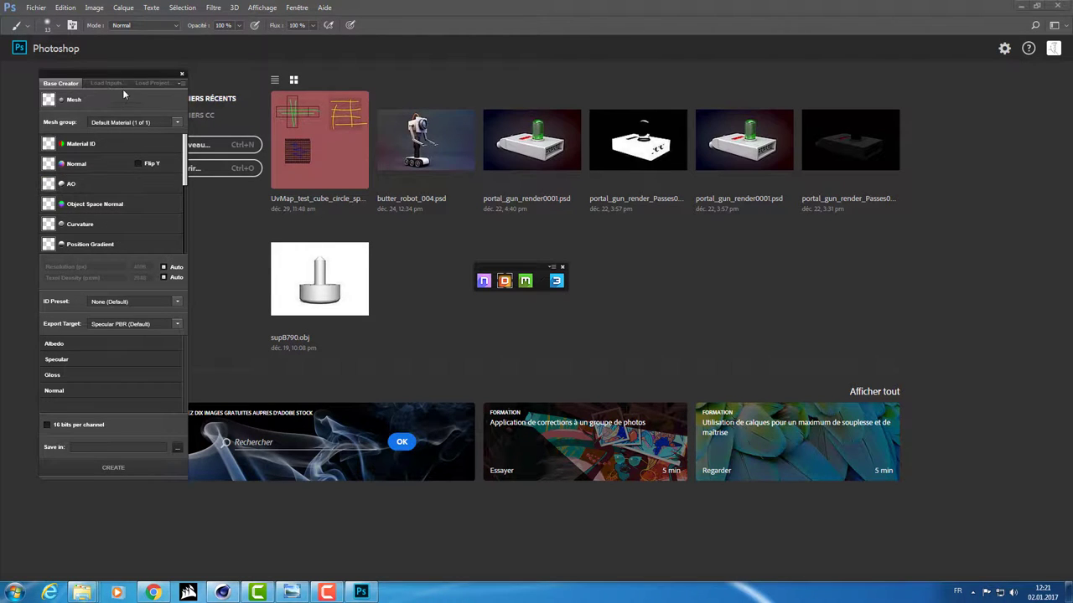
left_click_drag(134, 73, 108, 67)
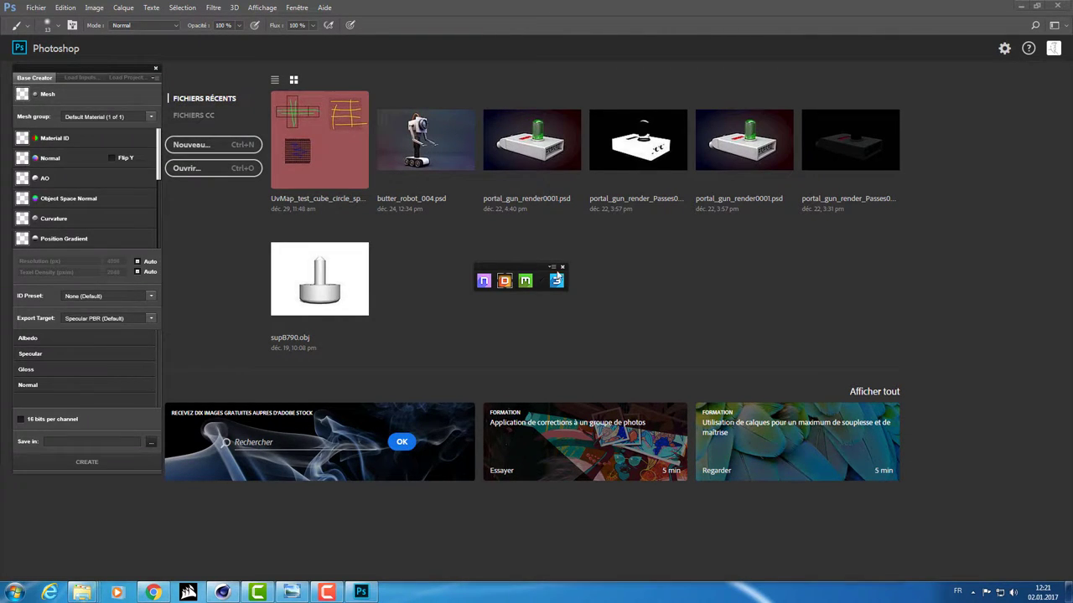
left_click_drag(100, 75, 529, 129)
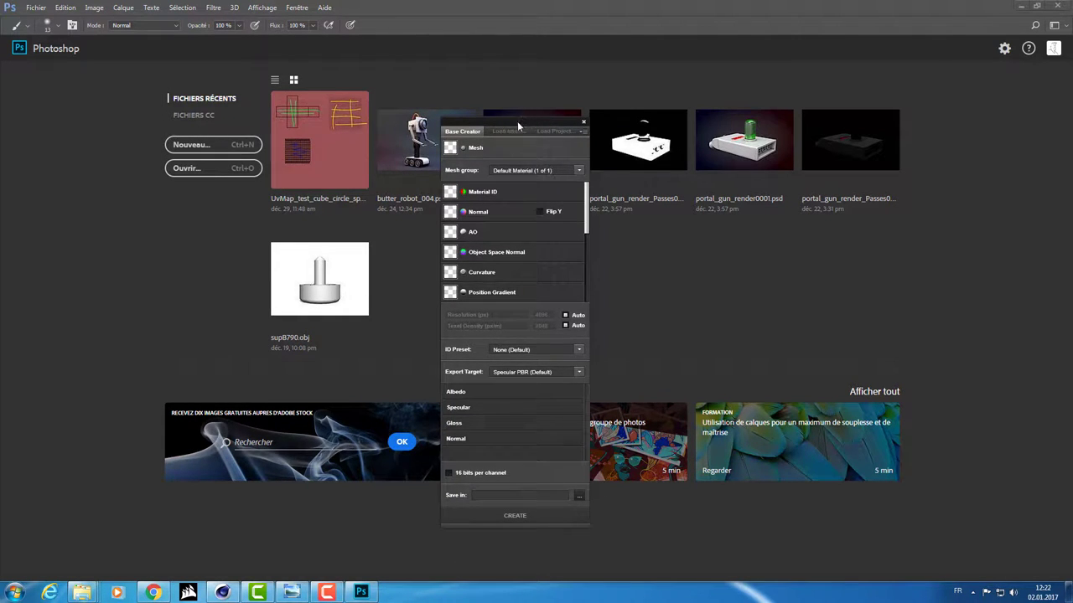
mouse_move(517, 120)
left_mouse_down()
mouse_move(429, 130)
mouse_move(353, 102)
left_mouse_up()
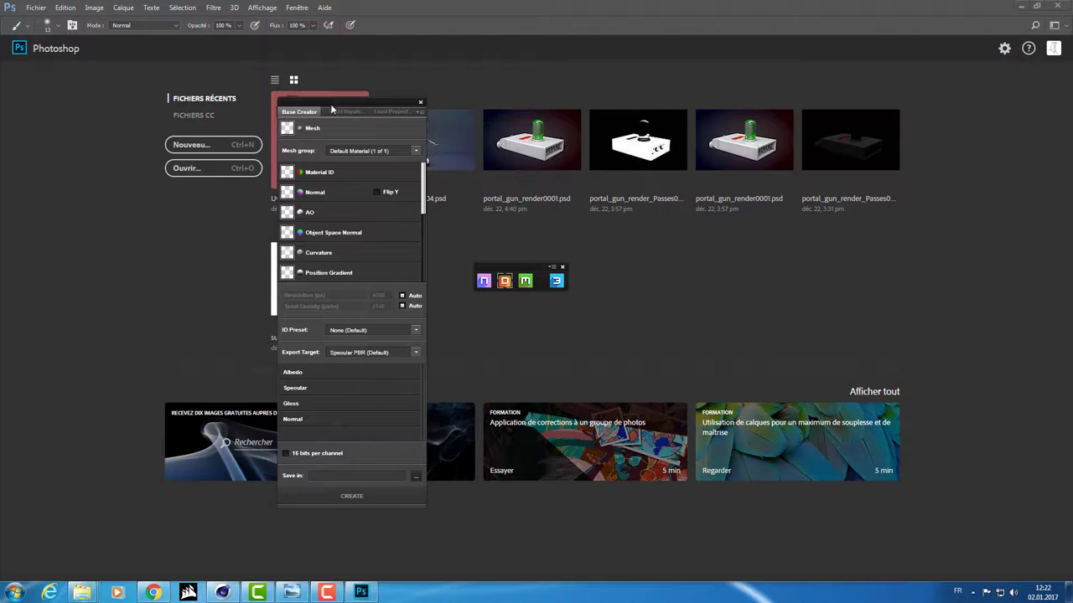
left_click_drag(331, 109, 139, 94)
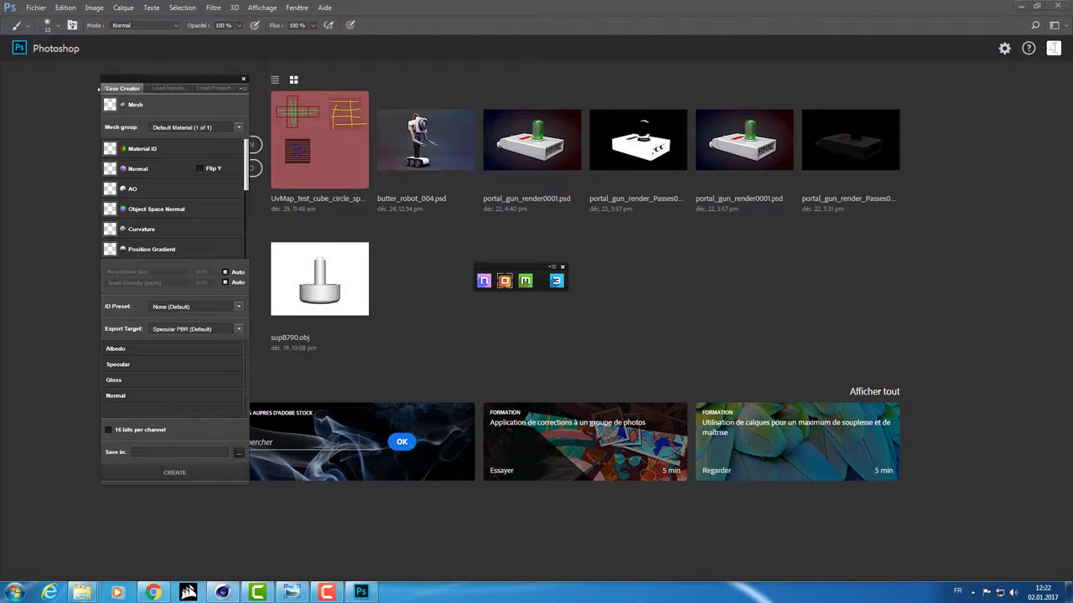
- Load the Robot_Butter_model OBJ from 03_Quixel\01_In\02_Model as the project mesh
left_click(110, 104)
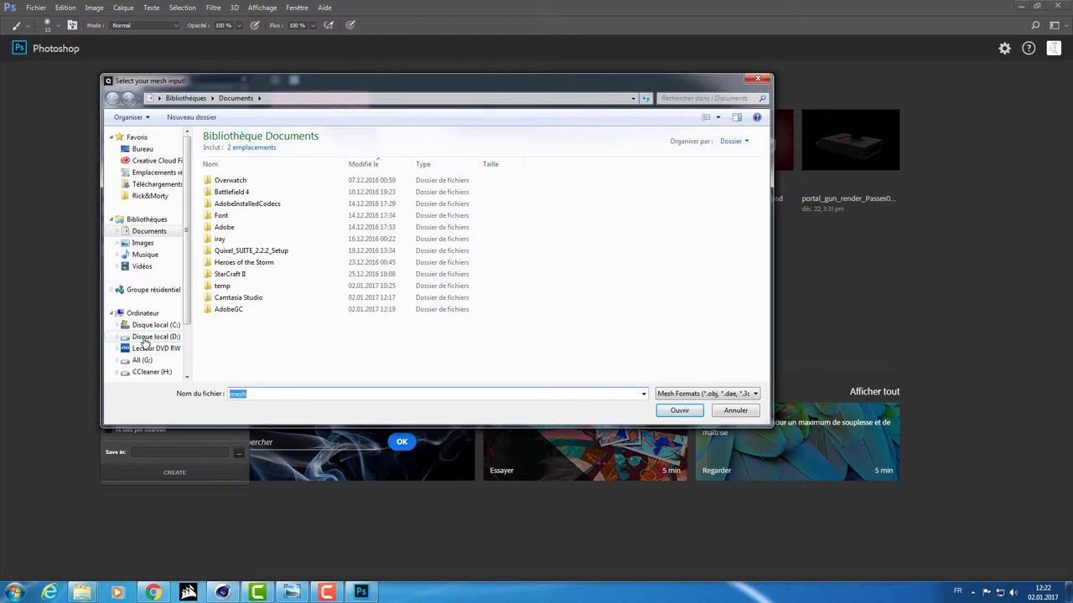
left_click(138, 337)
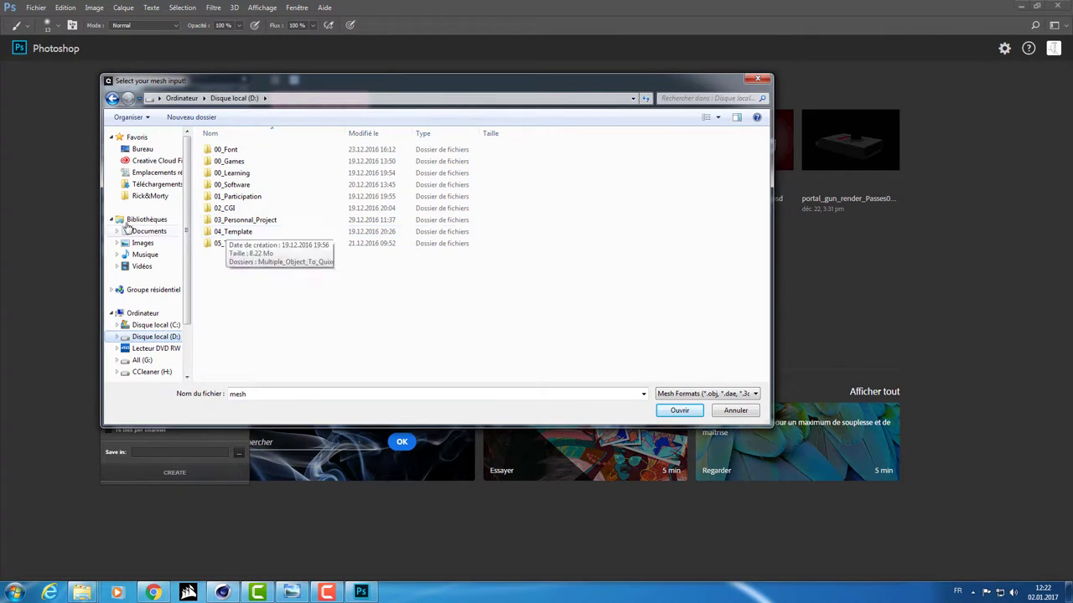
left_click(150, 195)
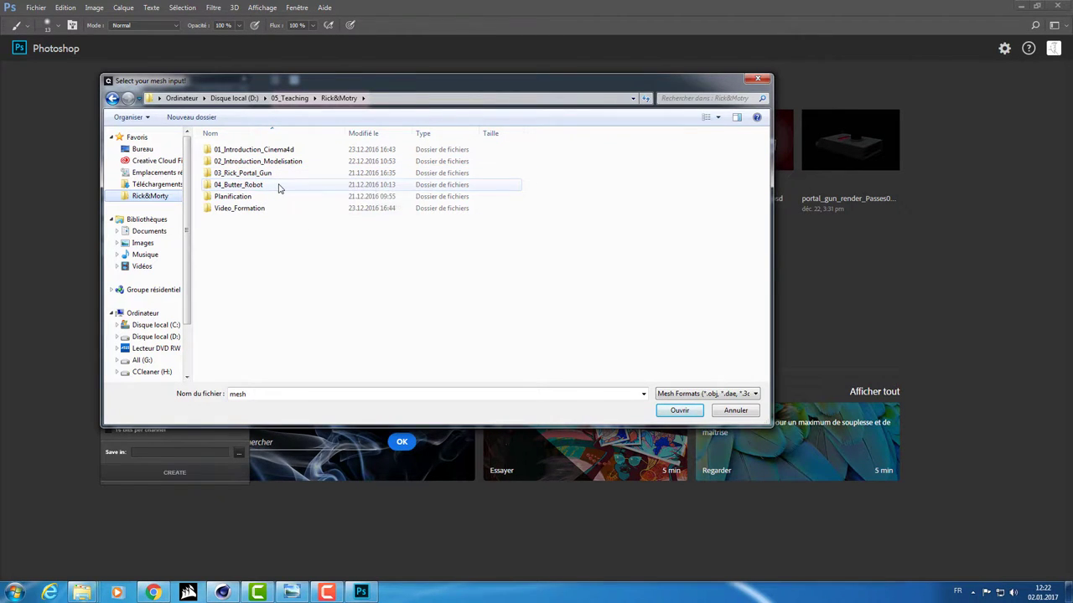
double_click(279, 186)
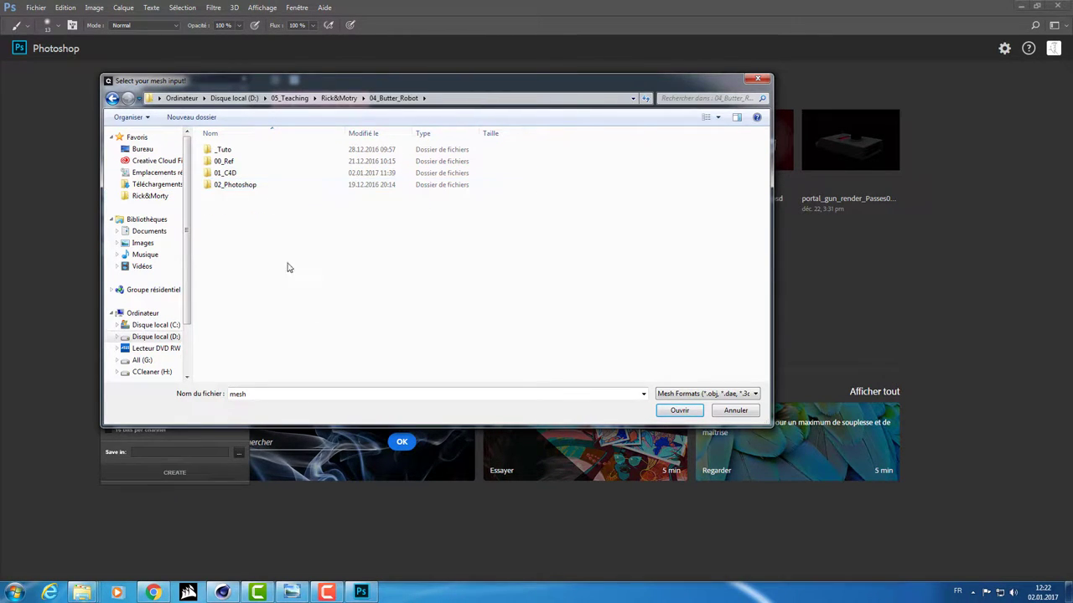
double_click(272, 174)
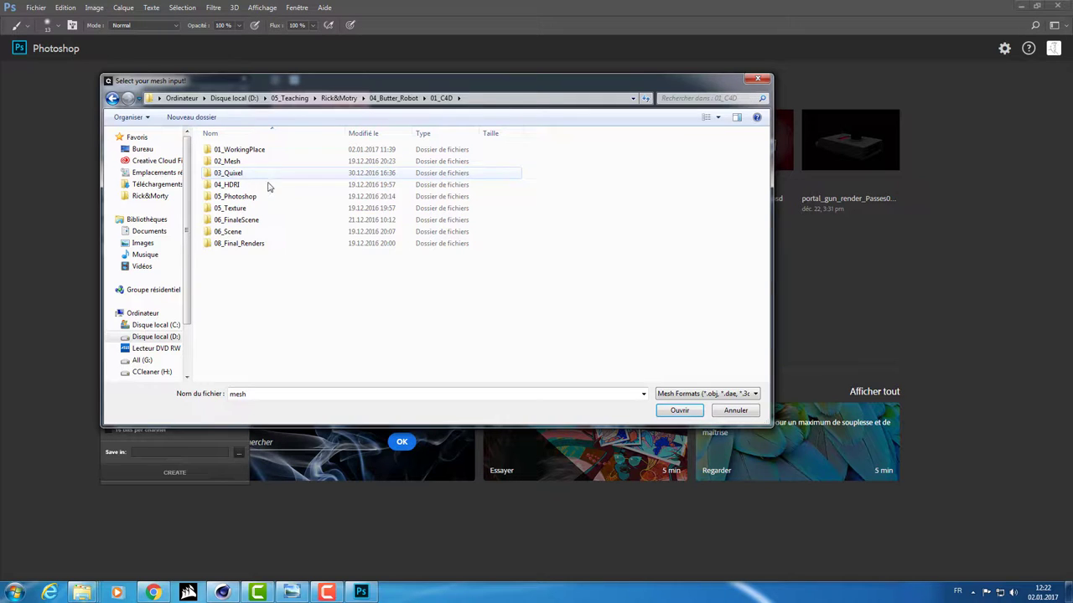
double_click(280, 162)
double_click(261, 174)
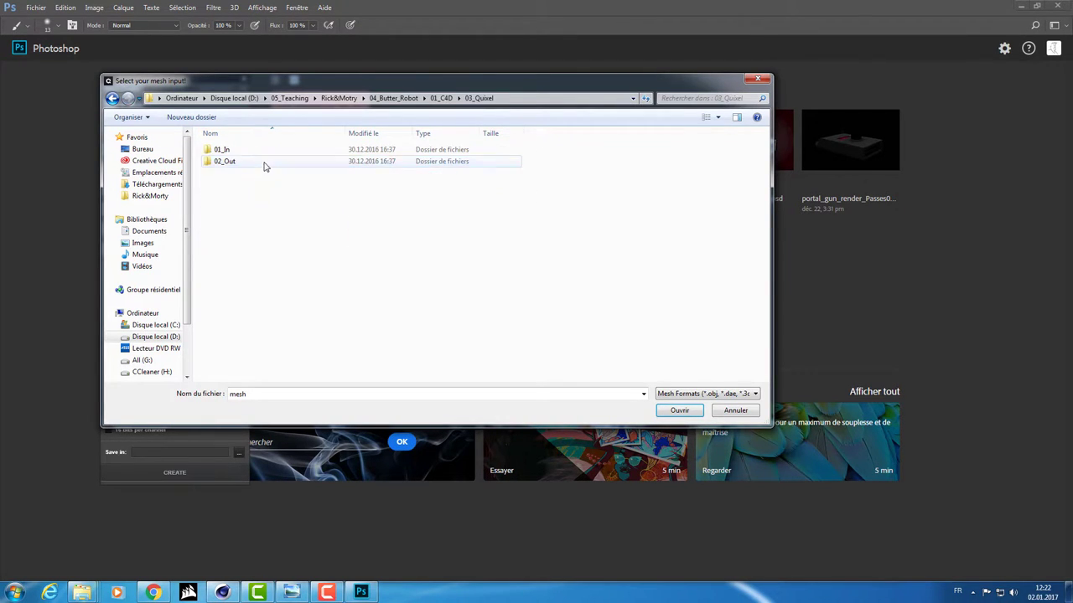
double_click(266, 150)
double_click(256, 162)
left_click(250, 155)
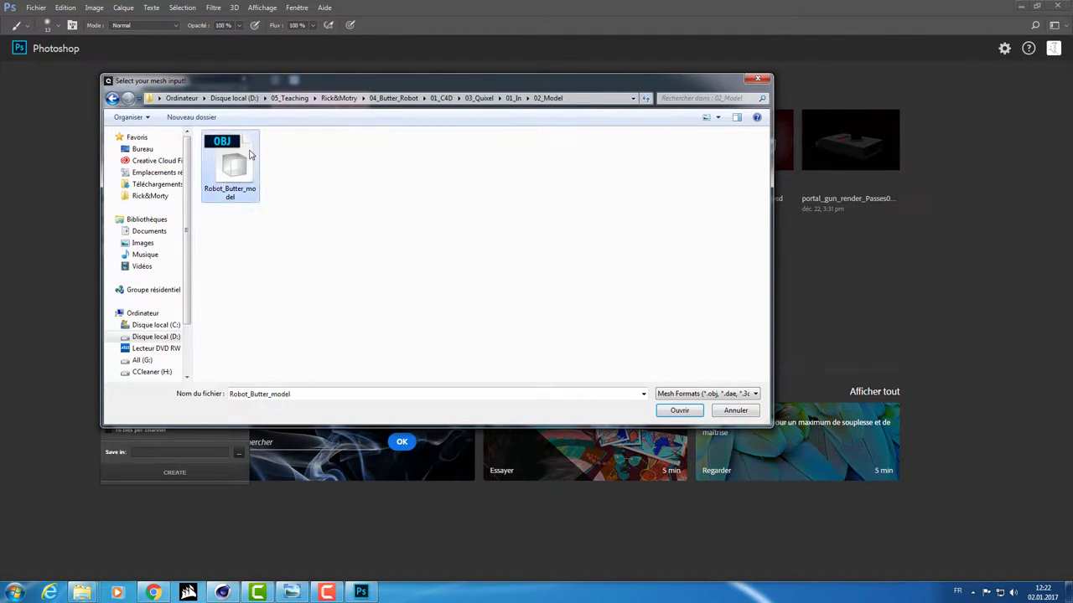
left_click(699, 410)
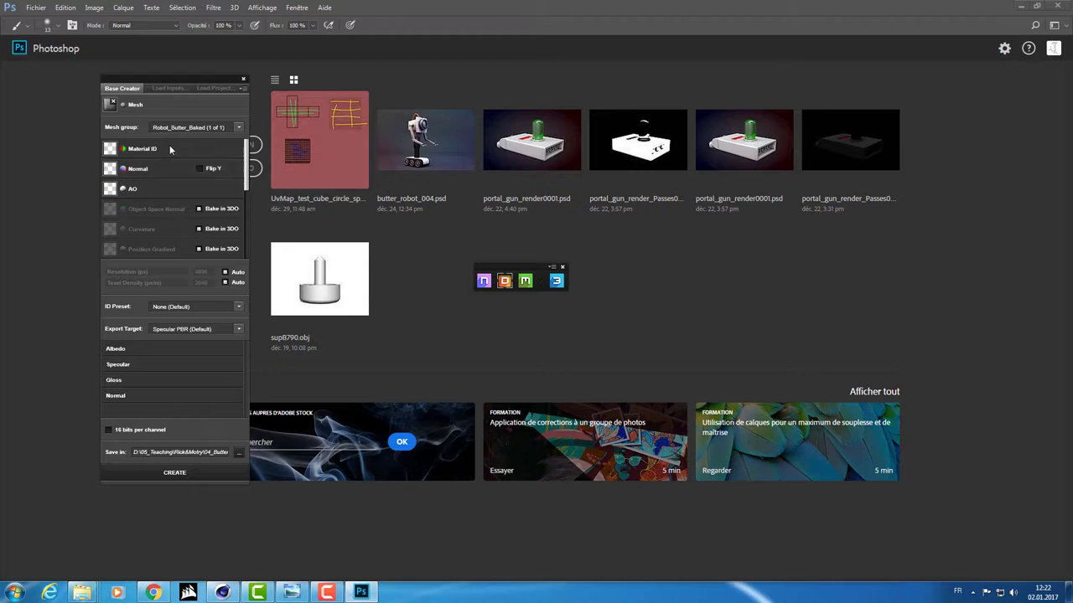
- Assign Robot_butter_Couleur_de_Surface as Material ID and Robot_butter_Occlusion_ambiante as AO
left_click(118, 151)
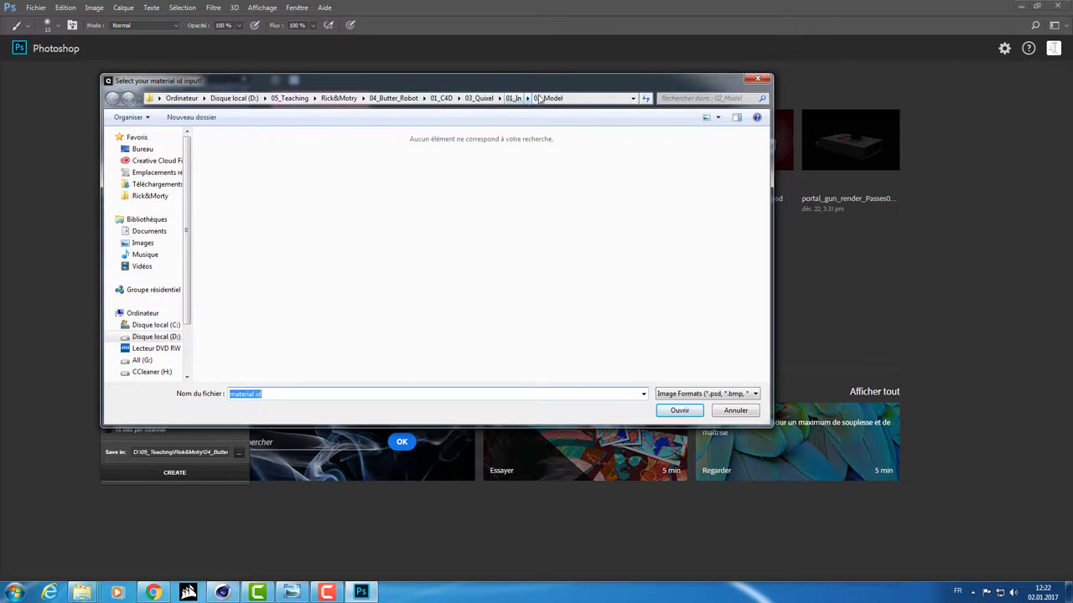
left_click(513, 98)
double_click(256, 148)
left_click(235, 177)
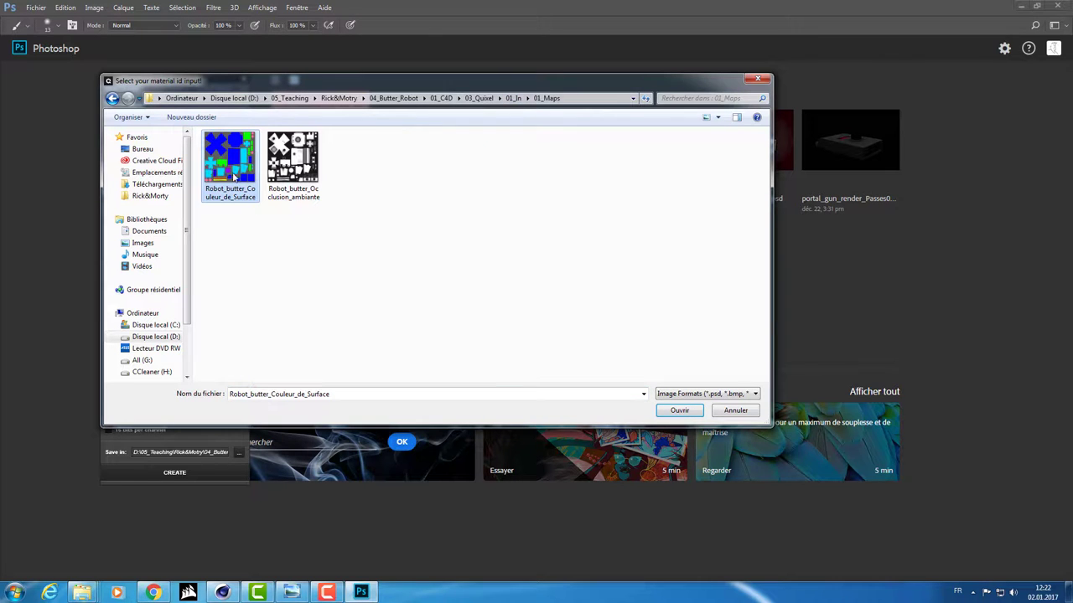
left_click(677, 410)
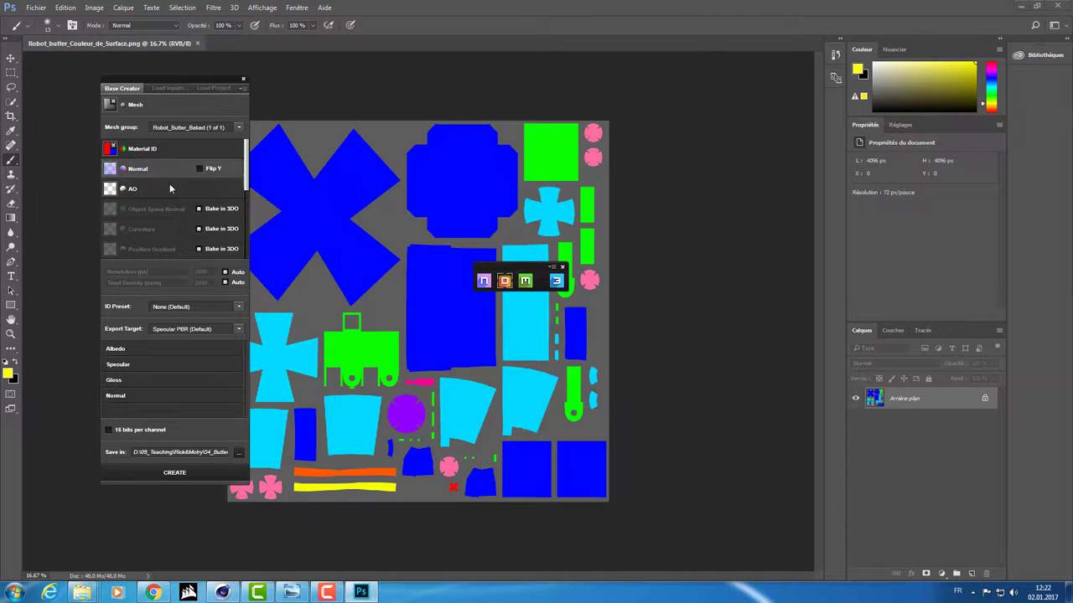
left_click(171, 189)
left_click(292, 158)
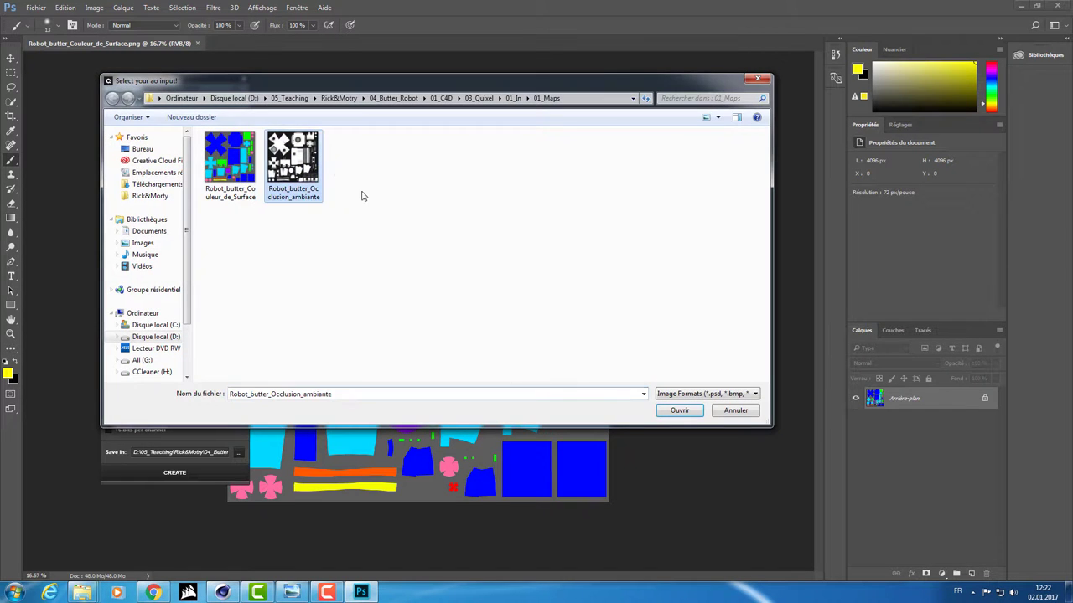
left_click(679, 410)
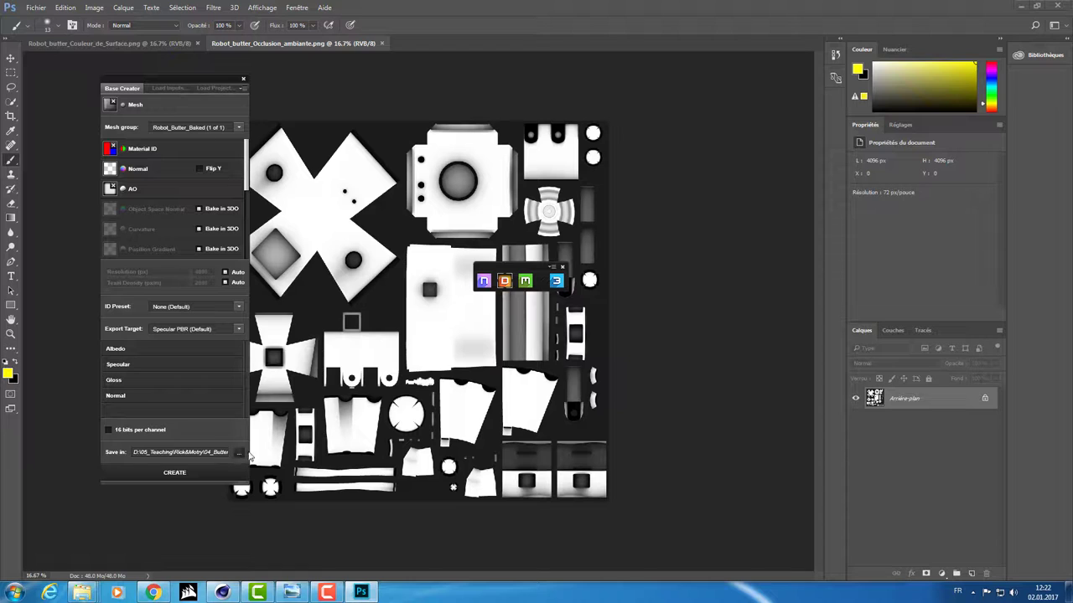
left_click_drag(249, 455, 566, 472)
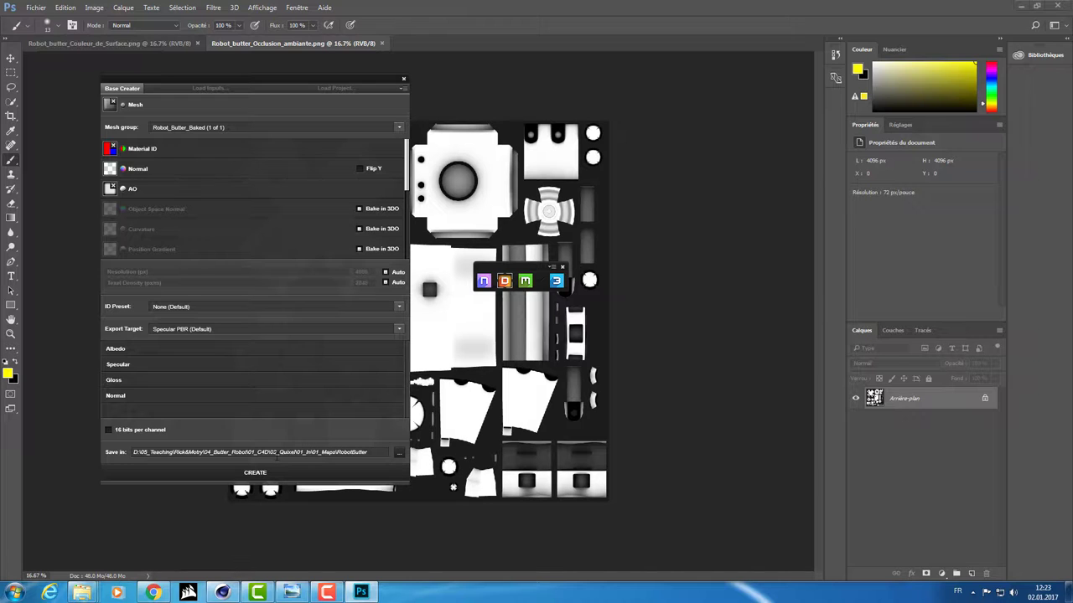
- Create a Robot_Butter_Quixel_save folder under 03_Quixel and set it as the save location
left_click(399, 454)
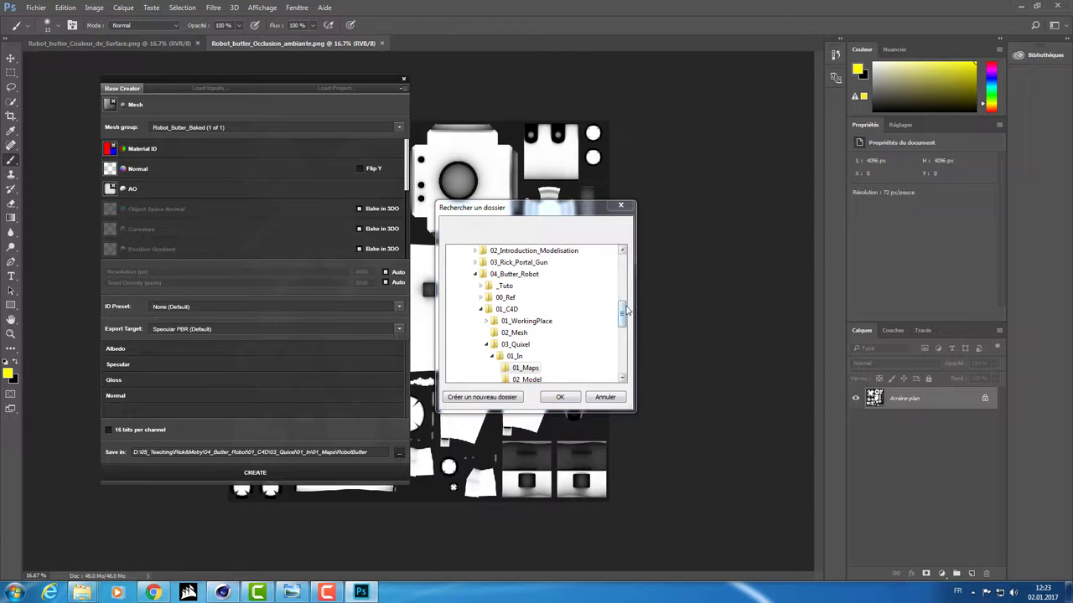
left_click_drag(625, 309, 623, 318)
left_click(516, 298)
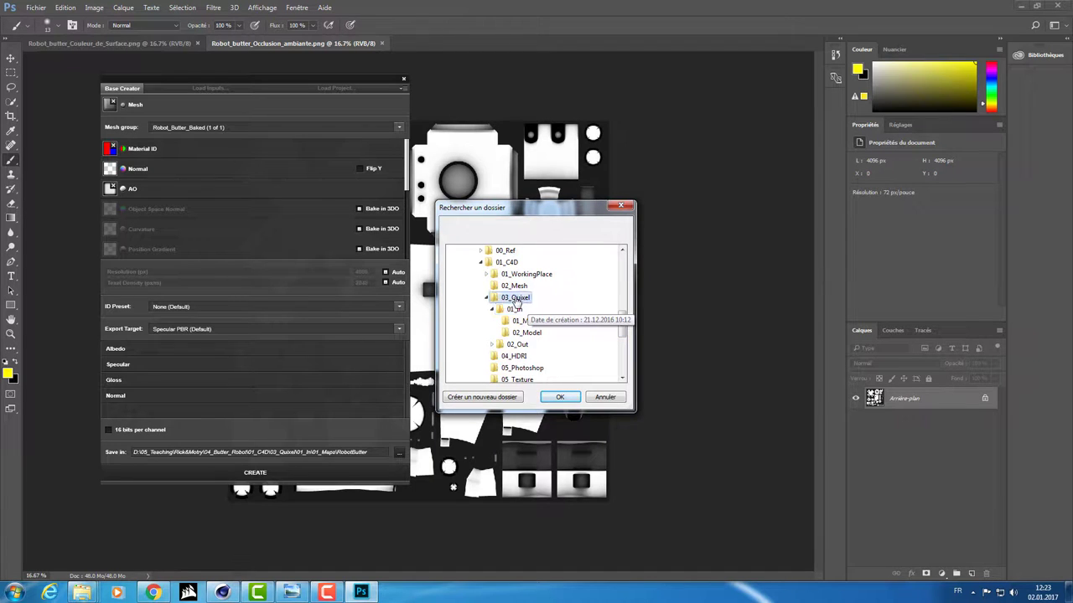
left_click(483, 399)
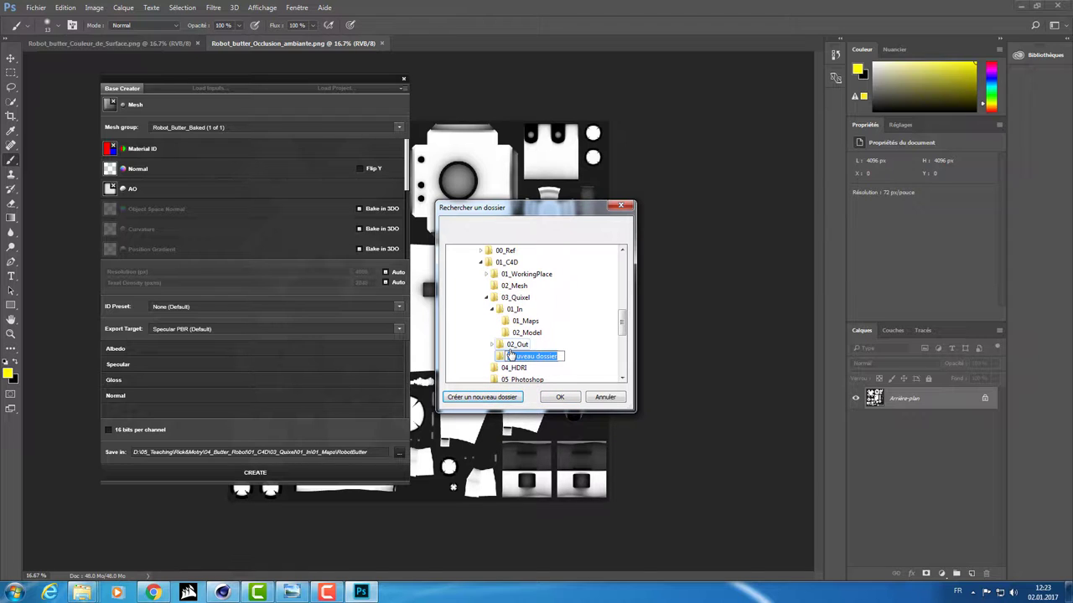
key("BackSpace")
type("Robot_Butter_Quixel_save")
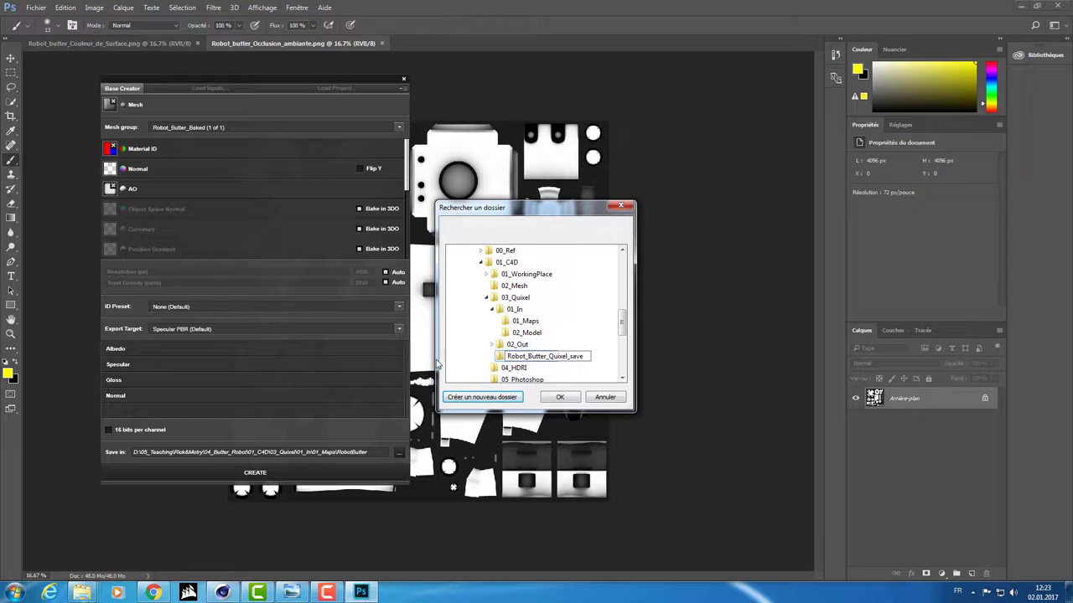
key("Return")
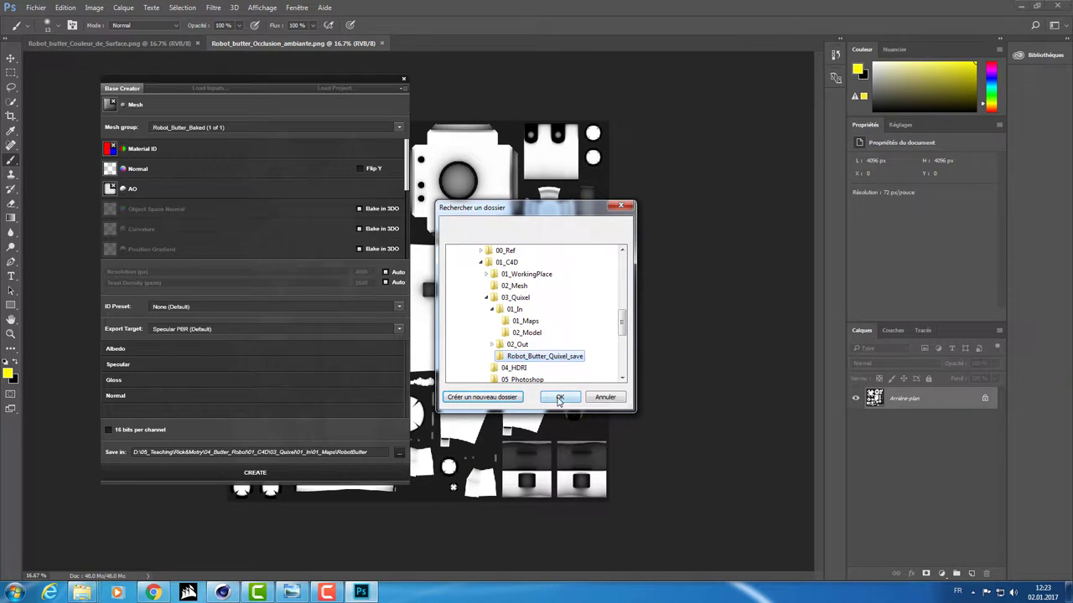
left_click(560, 397)
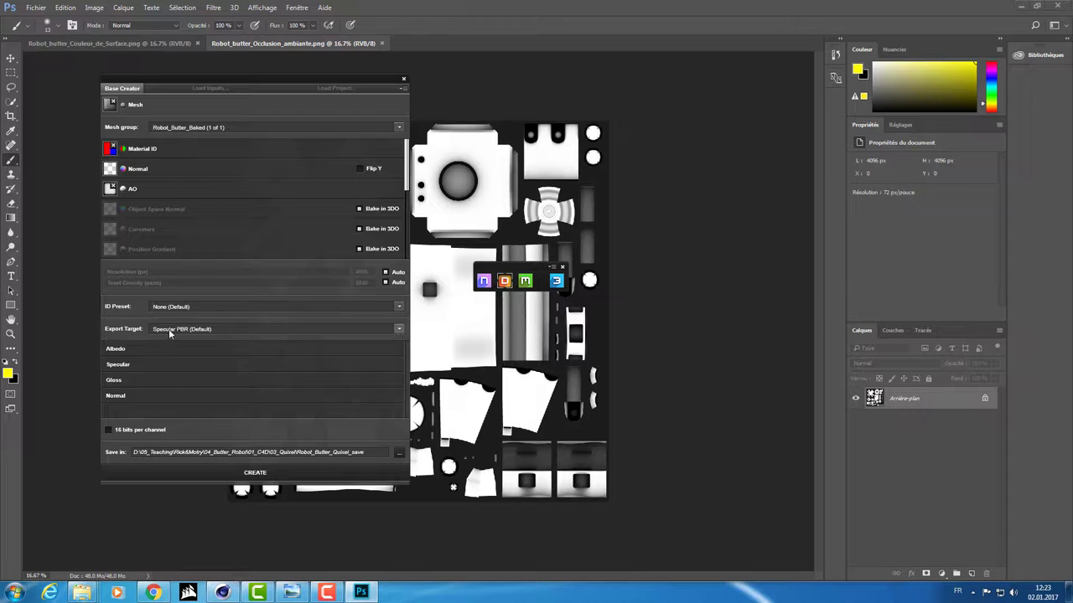
- Build the DDO project with CREATE, closing the 3DO preview that pops up
left_click(269, 475)
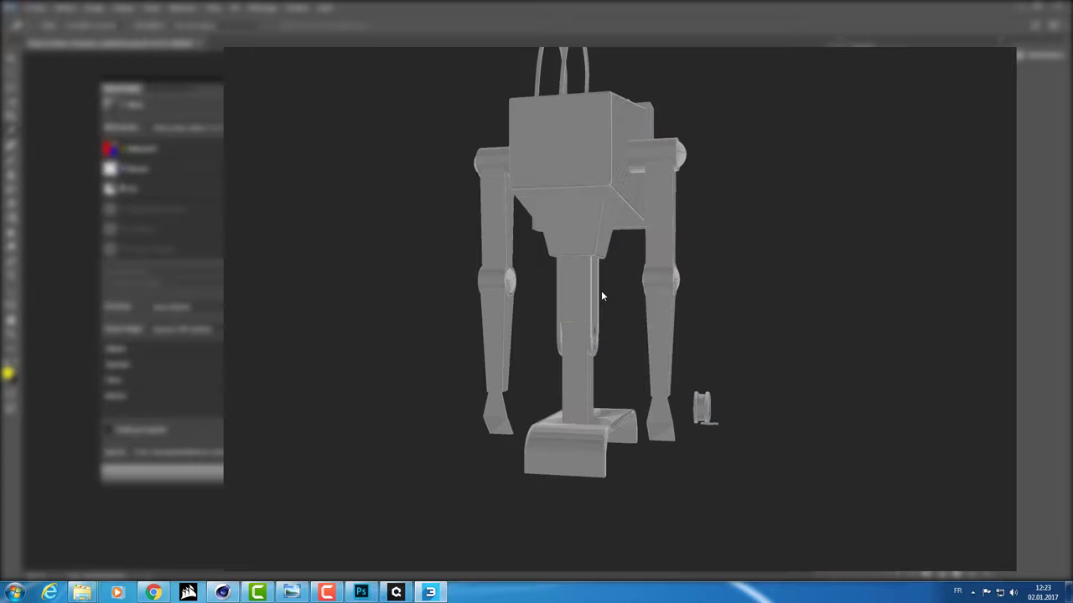
left_click(538, 273)
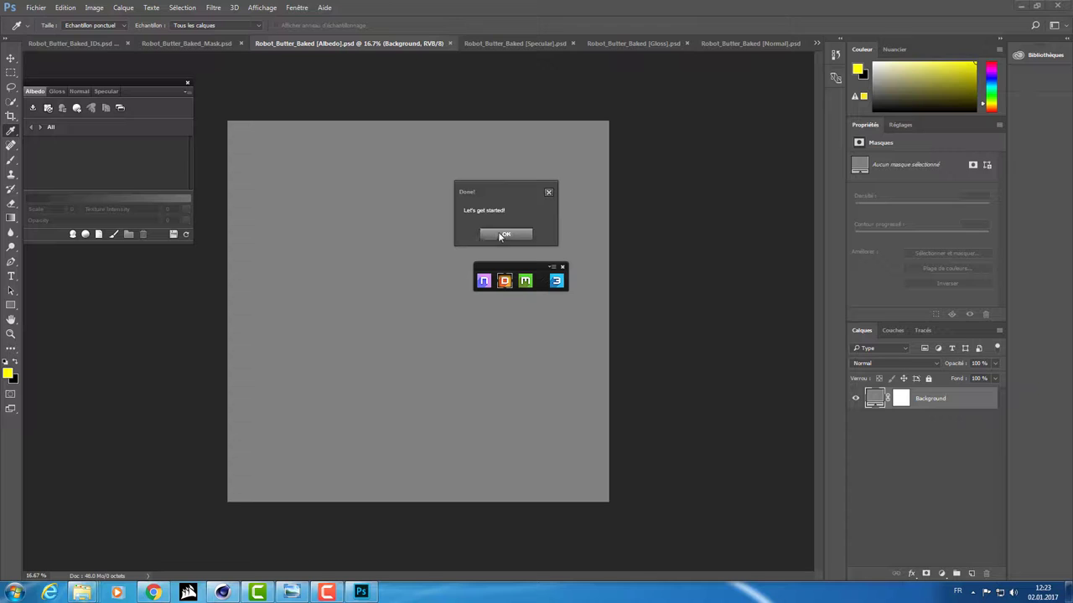
- Dismiss the Done message and review the Specular, Albedo, Mask and IDs maps, ending on Specular
left_click(500, 236)
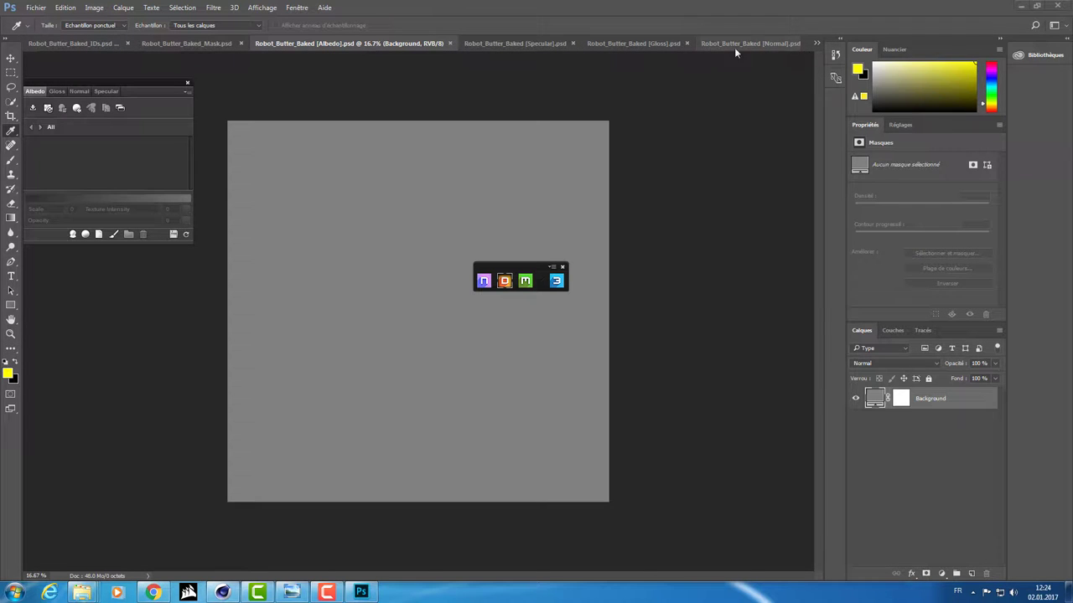
left_click(504, 43)
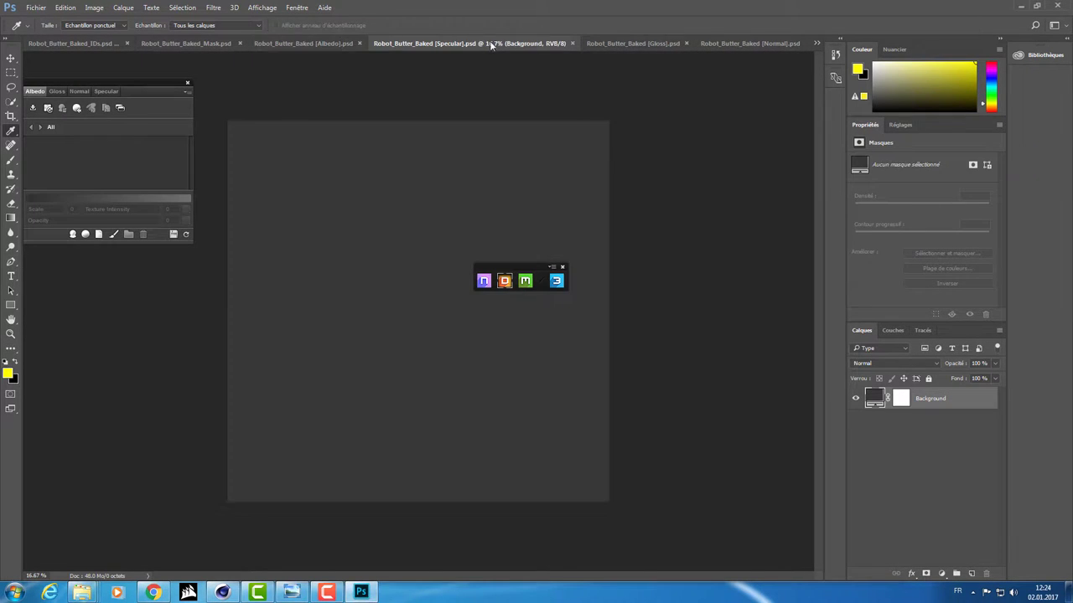
left_click(333, 44)
left_click(186, 43)
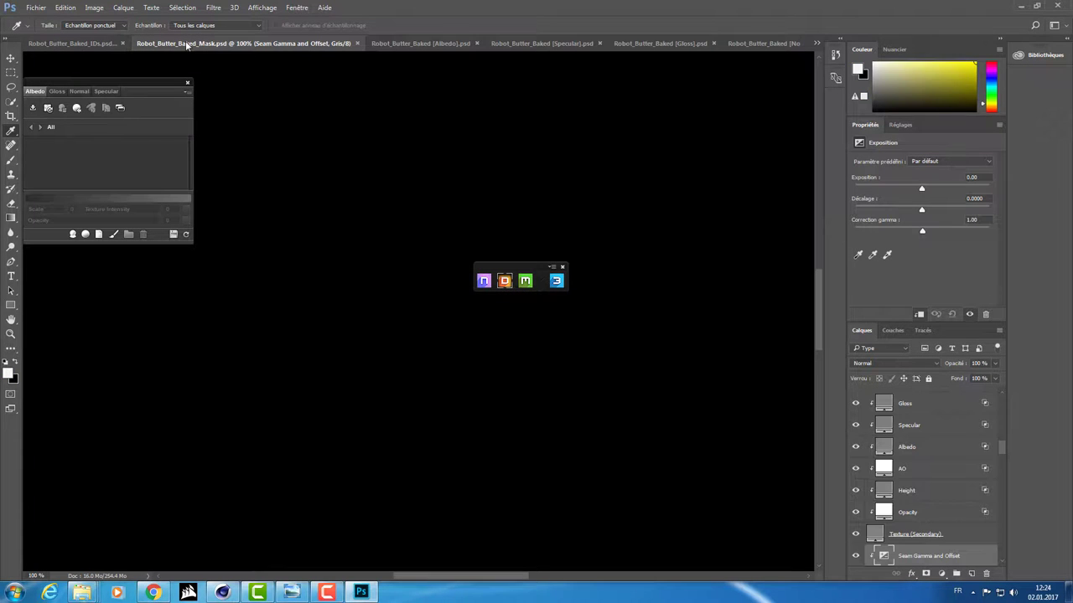
left_click(91, 41)
left_click(494, 46)
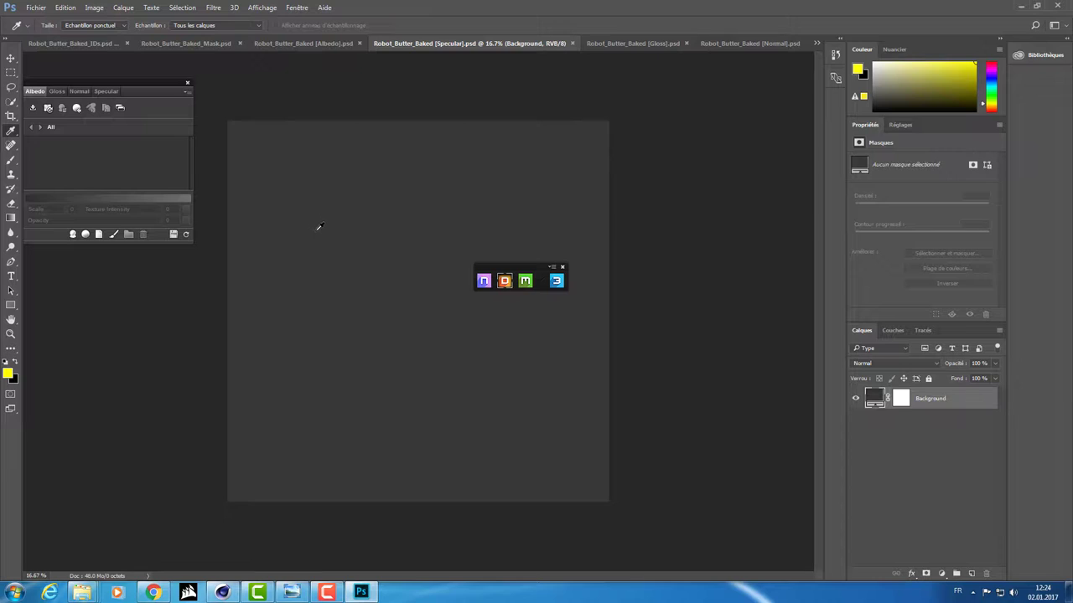
- Preview the robot in the 3DO viewer and inspect its arm joint and legs
left_click(557, 283)
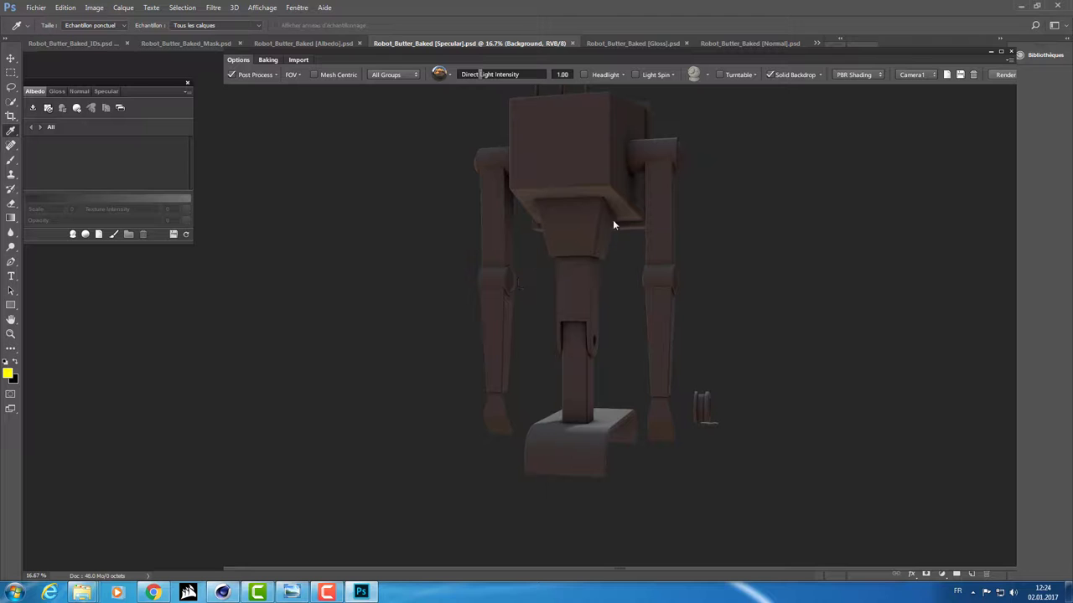
mouse_move(613, 222)
left_mouse_down()
mouse_move(491, 262)
mouse_move(258, 256)
mouse_move(503, 242)
mouse_move(438, 280)
mouse_move(603, 220)
mouse_move(394, 264)
left_mouse_up()
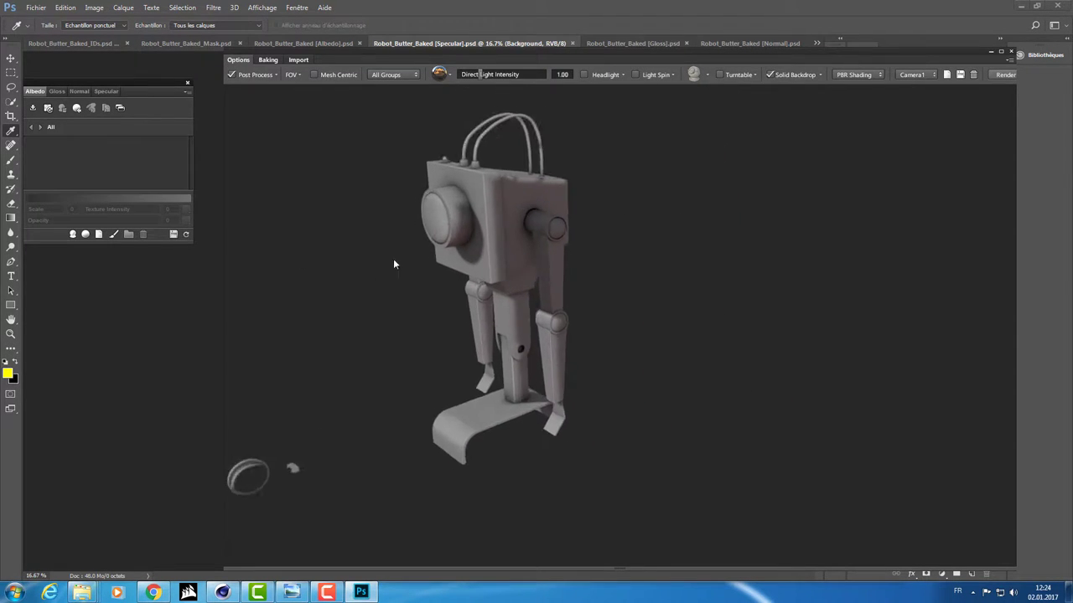
scroll(386, 335, "up", 5)
mouse_move(377, 388)
left_mouse_down()
mouse_move(542, 282)
mouse_move(500, 313)
mouse_move(491, 265)
mouse_move(462, 307)
mouse_move(460, 338)
mouse_move(526, 165)
mouse_move(466, 240)
mouse_move(444, 290)
left_mouse_up()
scroll(471, 324, "down", 5)
scroll(444, 290, "up", 2)
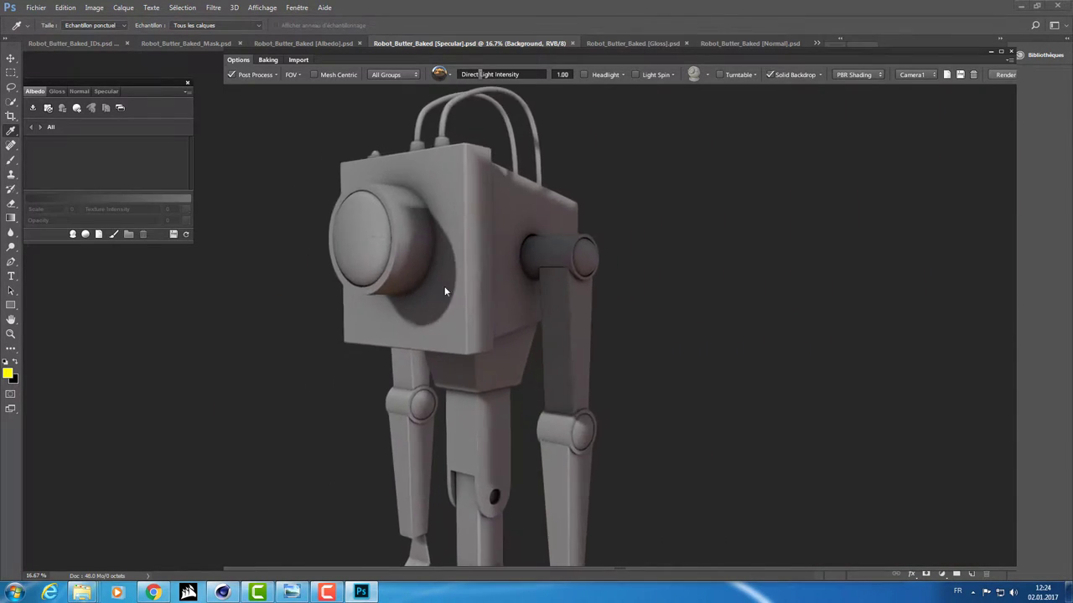
scroll(444, 291, "down", 5)
mouse_move(671, 144)
left_mouse_down()
mouse_move(547, 306)
mouse_move(479, 305)
left_mouse_up()
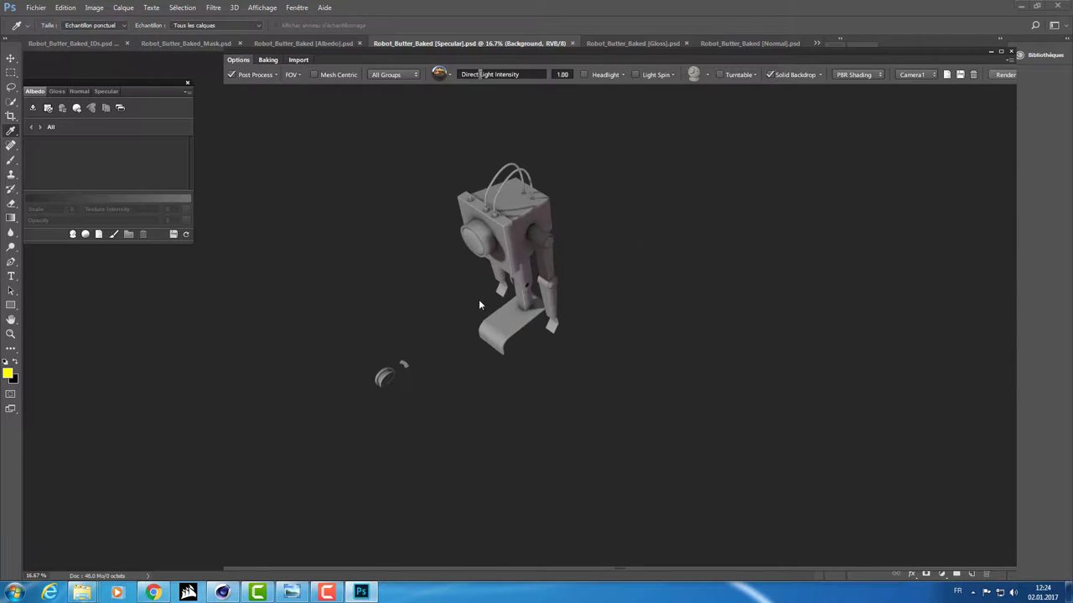
left_click_drag(475, 261, 435, 289)
mouse_move(432, 211)
left_mouse_down()
mouse_move(427, 203)
mouse_move(511, 210)
mouse_move(498, 280)
mouse_move(360, 288)
mouse_move(529, 262)
mouse_move(531, 174)
mouse_move(369, 270)
mouse_move(555, 297)
mouse_move(457, 193)
mouse_move(390, 251)
left_mouse_up()
left_click_drag(609, 247, 461, 300)
mouse_move(461, 300)
right_mouse_down()
mouse_move(328, 364)
mouse_move(408, 161)
mouse_move(388, 394)
right_mouse_up()
left_click_drag(388, 395, 683, 244)
scroll(682, 223, "down", 3)
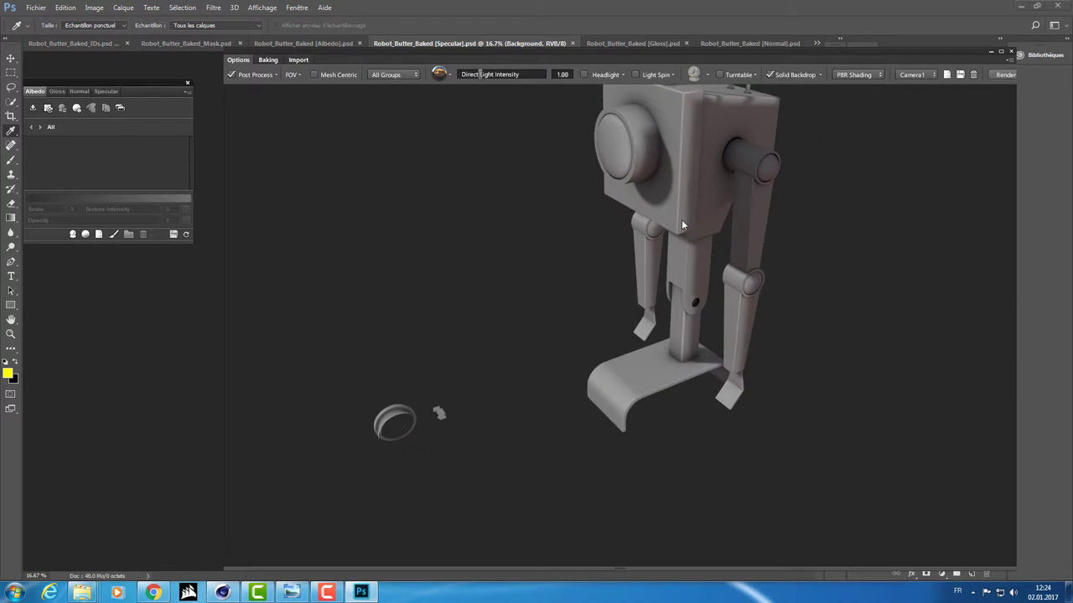
scroll(681, 223, "up", 4)
scroll(681, 220, "down", 5)
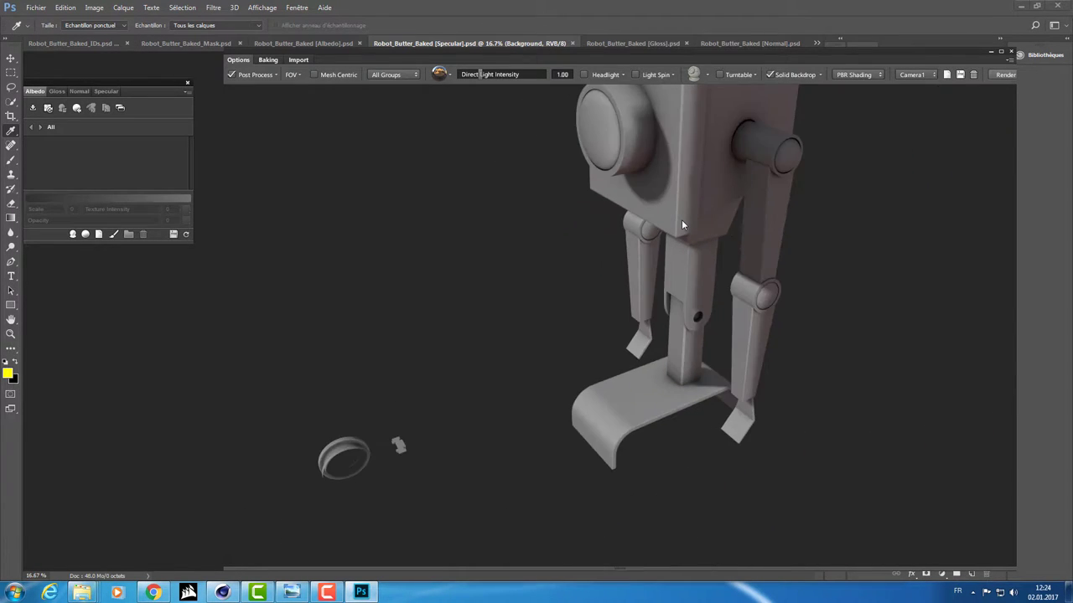
- Orbit around the whole robot to examine the head box, and nudge the direct light intensity
mouse_move(679, 222)
left_mouse_down()
mouse_move(566, 253)
mouse_move(681, 247)
mouse_move(534, 294)
mouse_move(600, 354)
mouse_move(649, 261)
mouse_move(603, 311)
mouse_move(546, 282)
mouse_move(481, 292)
mouse_move(534, 294)
mouse_move(568, 276)
left_mouse_up()
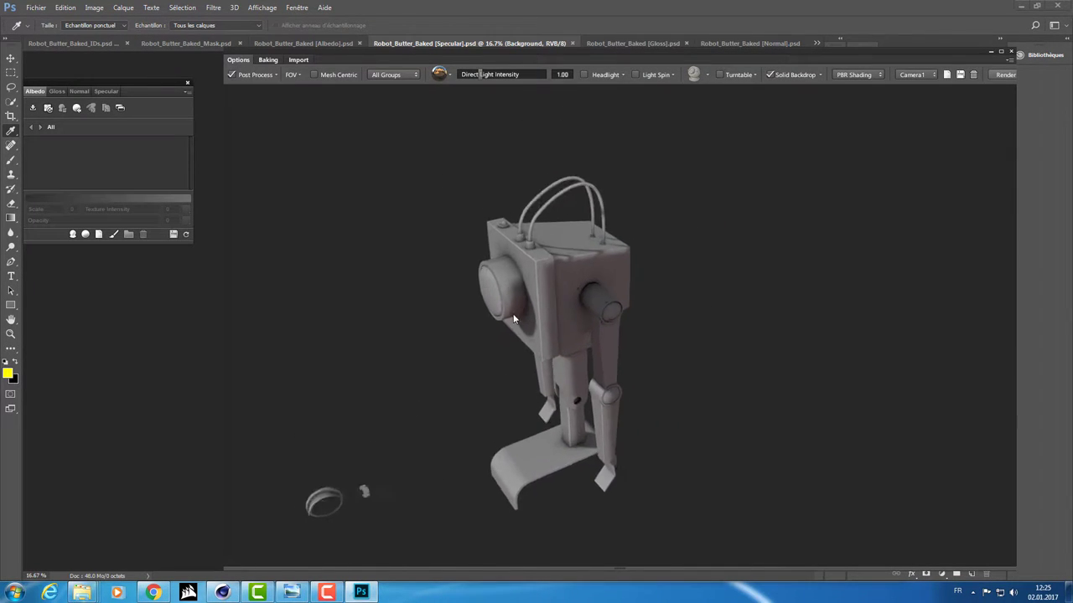
scroll(446, 423, "up", 5)
scroll(498, 315, "up", 2)
scroll(439, 371, "up", 3)
mouse_move(439, 371)
left_mouse_down()
mouse_move(500, 307)
mouse_move(534, 249)
mouse_move(635, 210)
mouse_move(519, 242)
mouse_move(470, 296)
mouse_move(592, 184)
mouse_move(492, 316)
left_mouse_up()
scroll(491, 316, "down", 5)
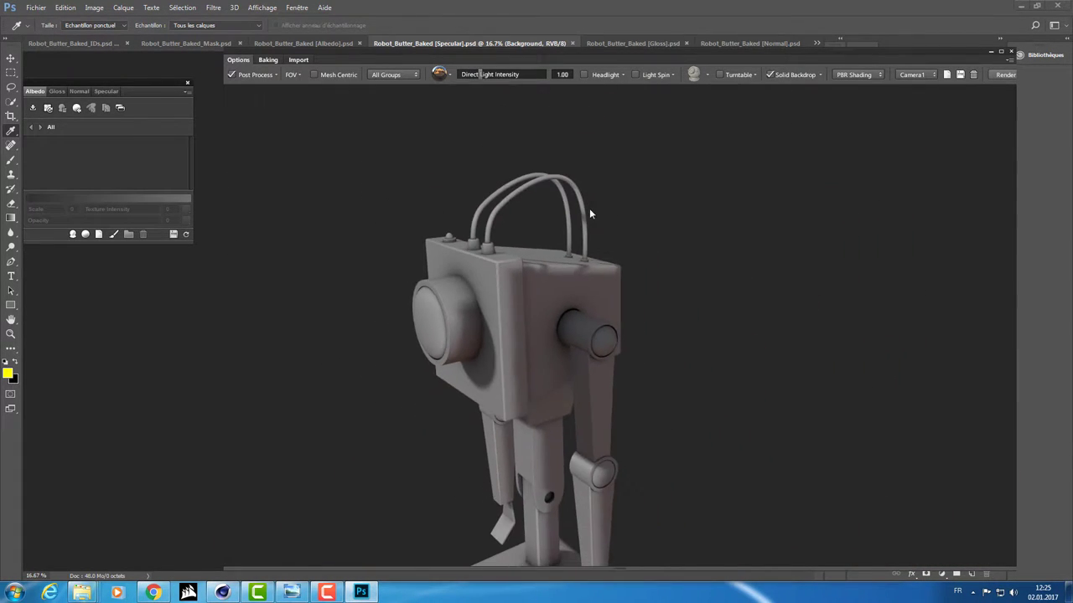
mouse_move(589, 207)
left_mouse_down()
mouse_move(509, 326)
mouse_move(543, 219)
mouse_move(515, 265)
mouse_move(613, 232)
mouse_move(706, 251)
mouse_move(528, 317)
mouse_move(479, 280)
left_mouse_up()
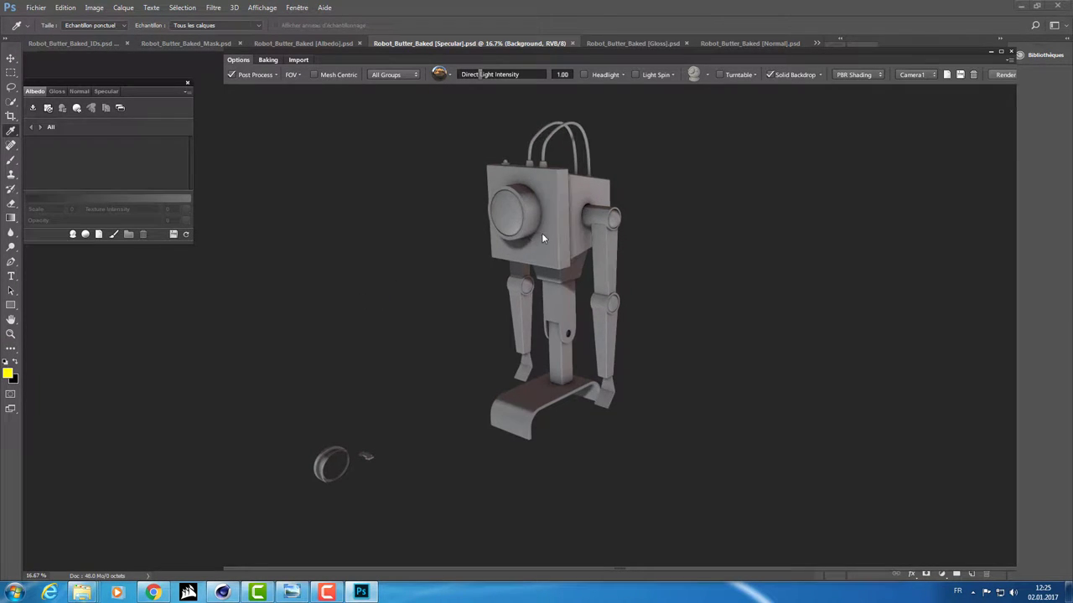
mouse_move(541, 233)
left_mouse_down()
mouse_move(497, 248)
mouse_move(548, 202)
left_mouse_up()
scroll(487, 309, "up", 3)
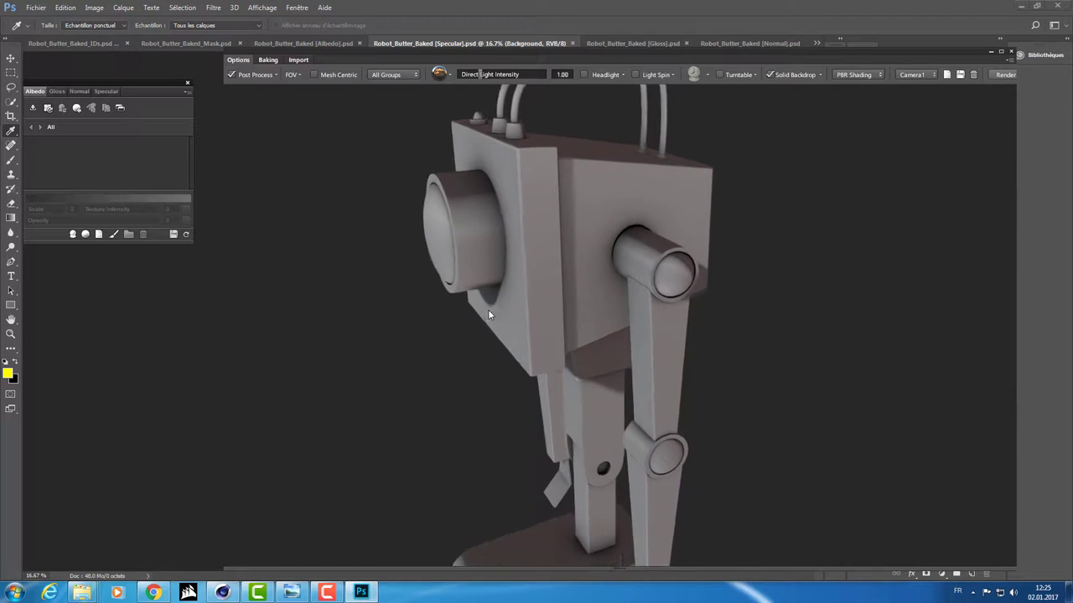
scroll(472, 327, "up", 3)
mouse_move(472, 331)
left_mouse_down()
mouse_move(558, 276)
mouse_move(522, 310)
mouse_move(513, 360)
mouse_move(537, 279)
left_mouse_up()
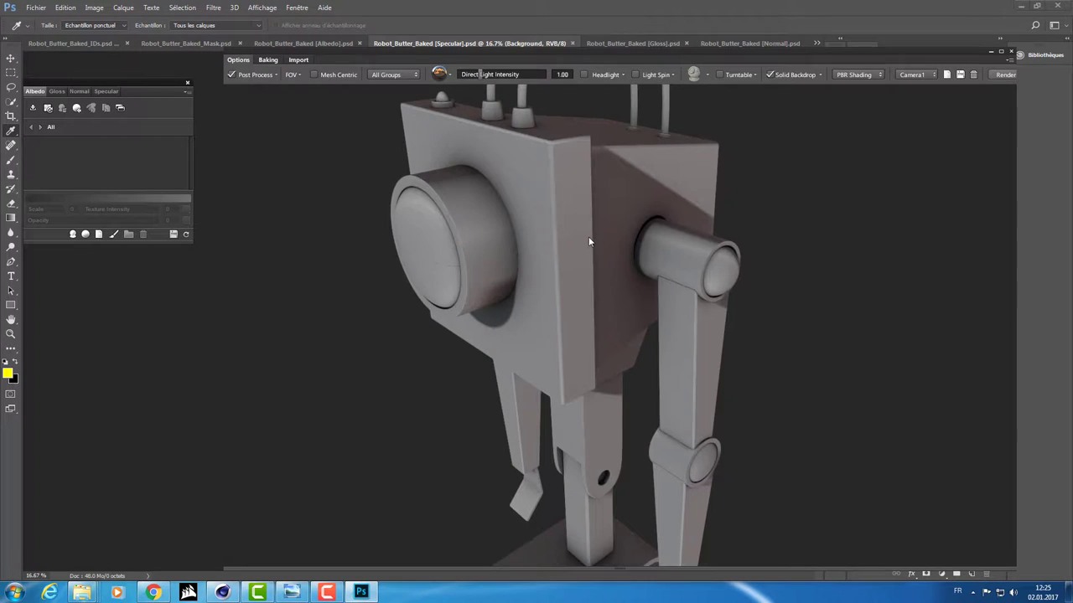
mouse_move(586, 242)
left_mouse_down()
mouse_move(635, 223)
mouse_move(636, 202)
mouse_move(500, 224)
mouse_move(576, 248)
mouse_move(467, 130)
left_mouse_up()
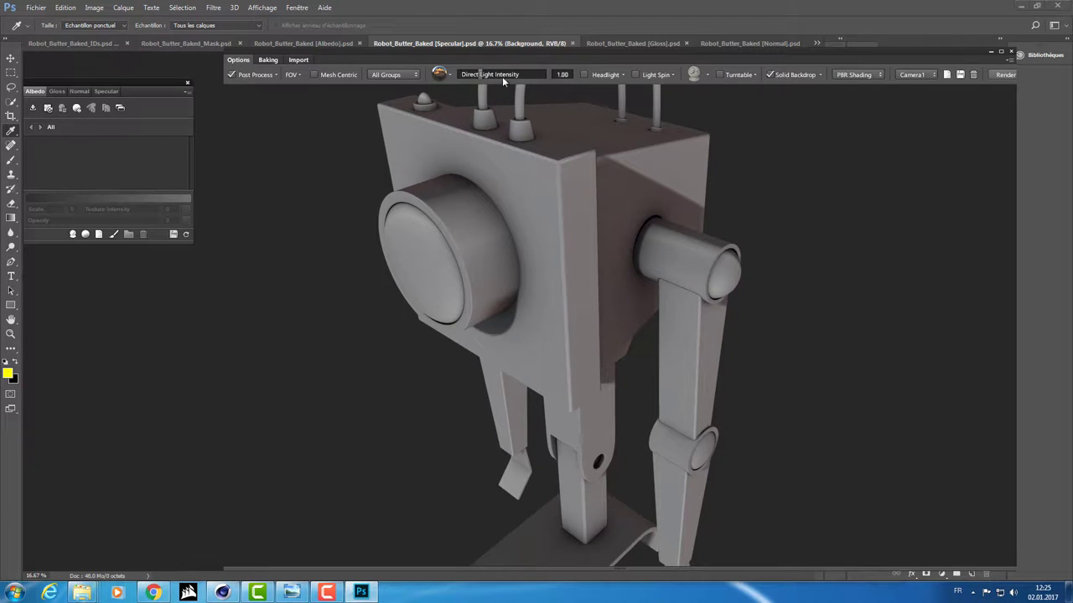
left_click_drag(481, 73, 481, 77)
- Preview the robot under each skybox lighting preset, then return to the first, darker environment
left_click(449, 77)
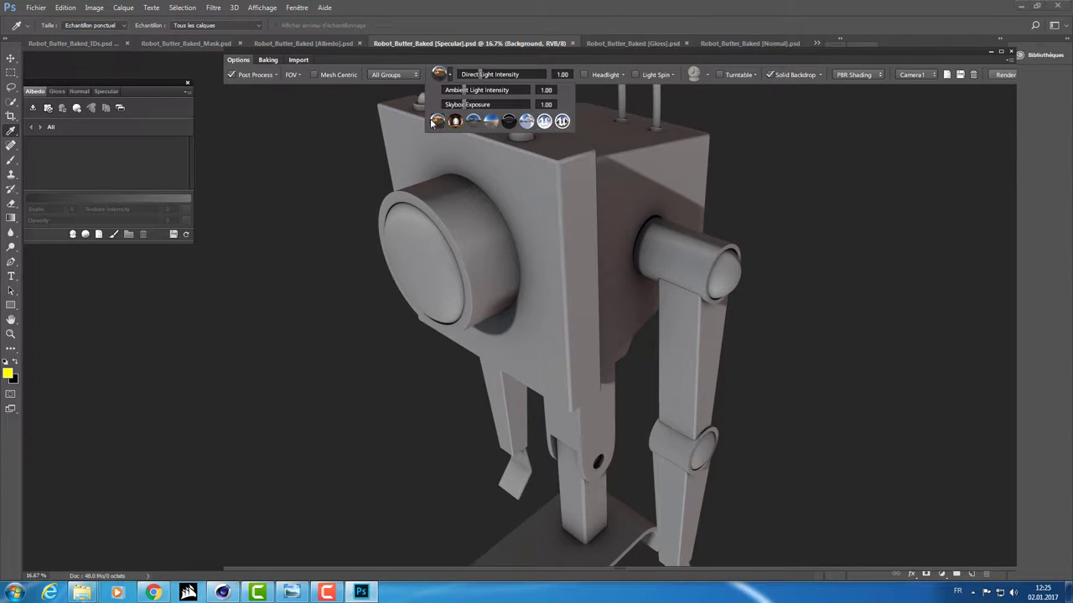
left_click(454, 121)
left_click(436, 121)
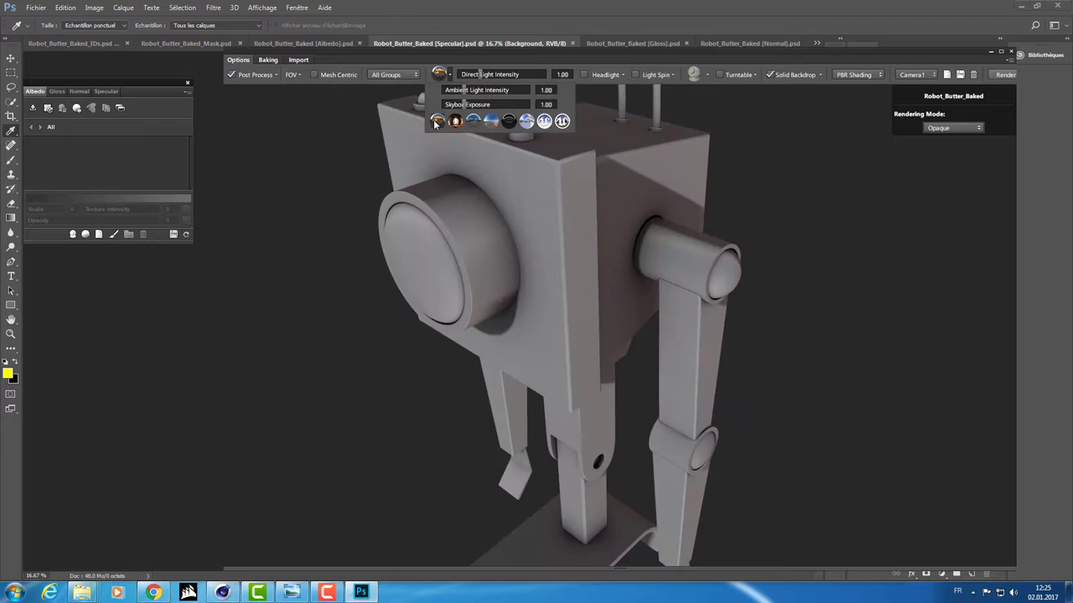
left_click(491, 122)
left_click(463, 124)
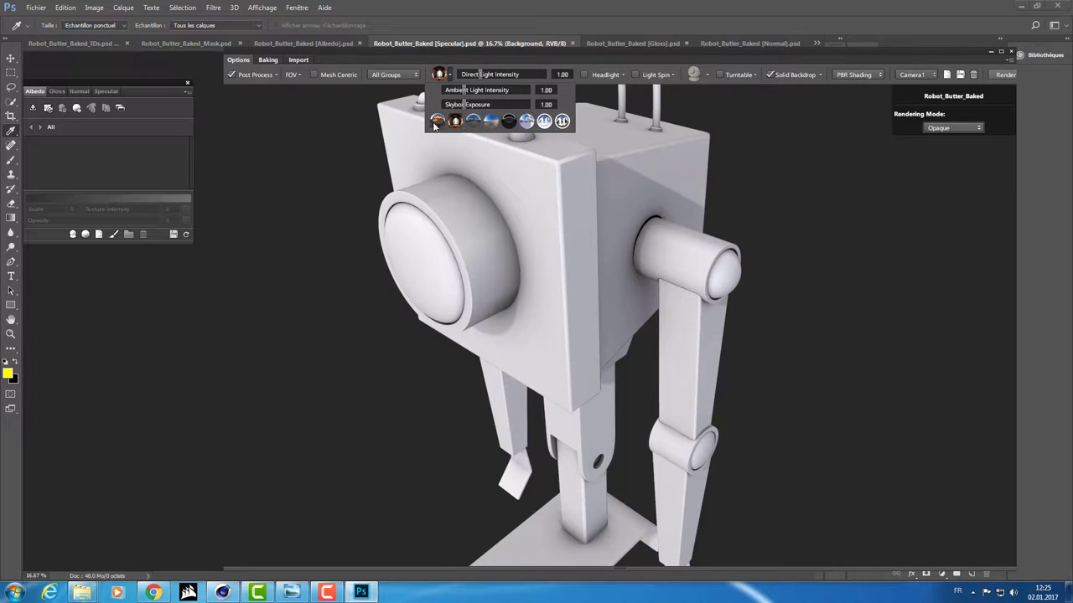
left_click(437, 122)
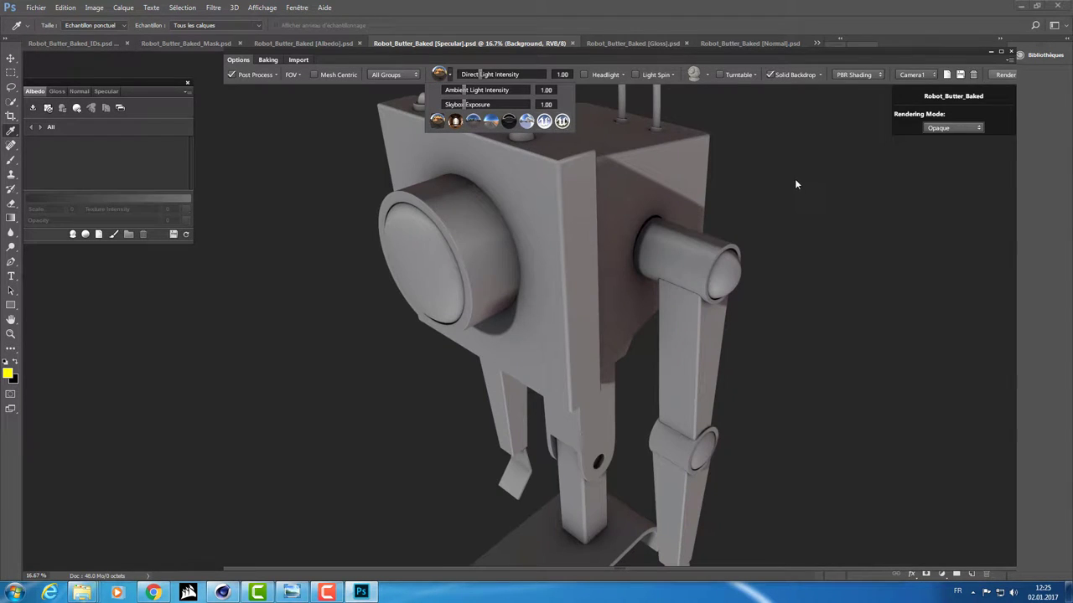
mouse_move(797, 182)
left_mouse_down()
mouse_move(721, 192)
mouse_move(719, 173)
mouse_move(682, 186)
mouse_move(790, 146)
mouse_move(770, 116)
mouse_move(733, 166)
mouse_move(568, 168)
left_mouse_up()
- Enable Mesh Centric orbiting, then move the 3D viewer panel higher and widen it rightward
left_click(313, 74)
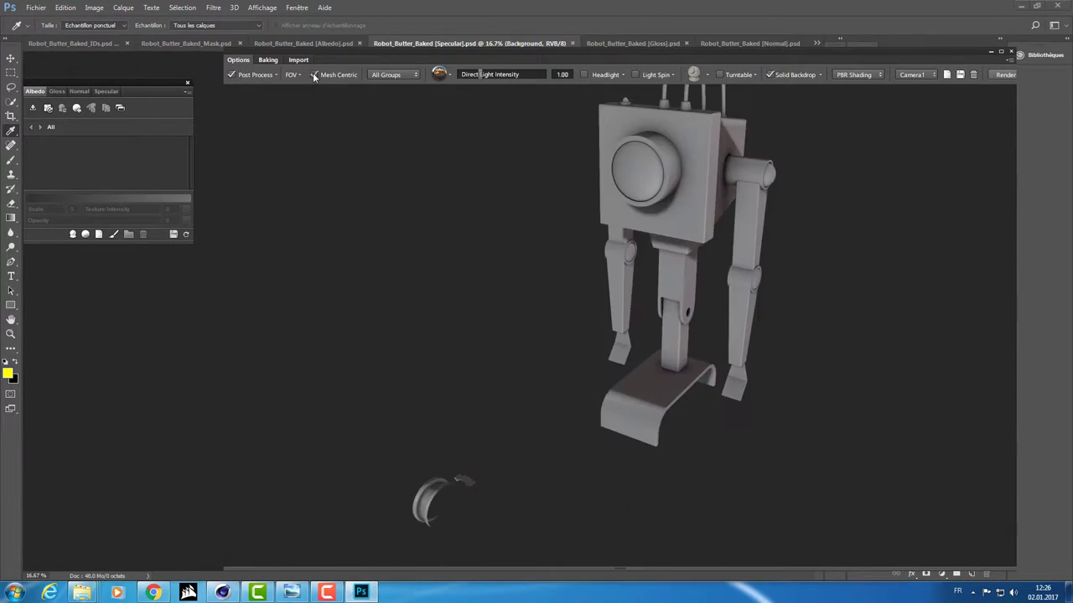
mouse_move(484, 149)
left_mouse_down()
mouse_move(730, 215)
mouse_move(828, 182)
mouse_move(555, 275)
mouse_move(554, 267)
mouse_move(452, 282)
mouse_move(414, 359)
mouse_move(419, 290)
mouse_move(564, 310)
mouse_move(442, 277)
mouse_move(445, 268)
left_mouse_up()
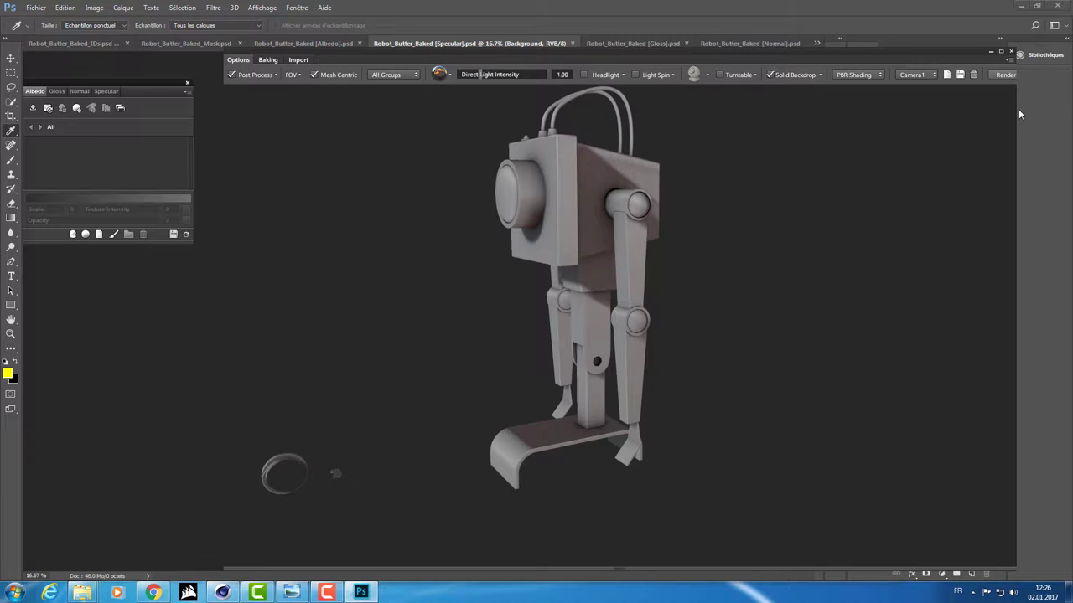
left_click_drag(836, 54, 818, 37)
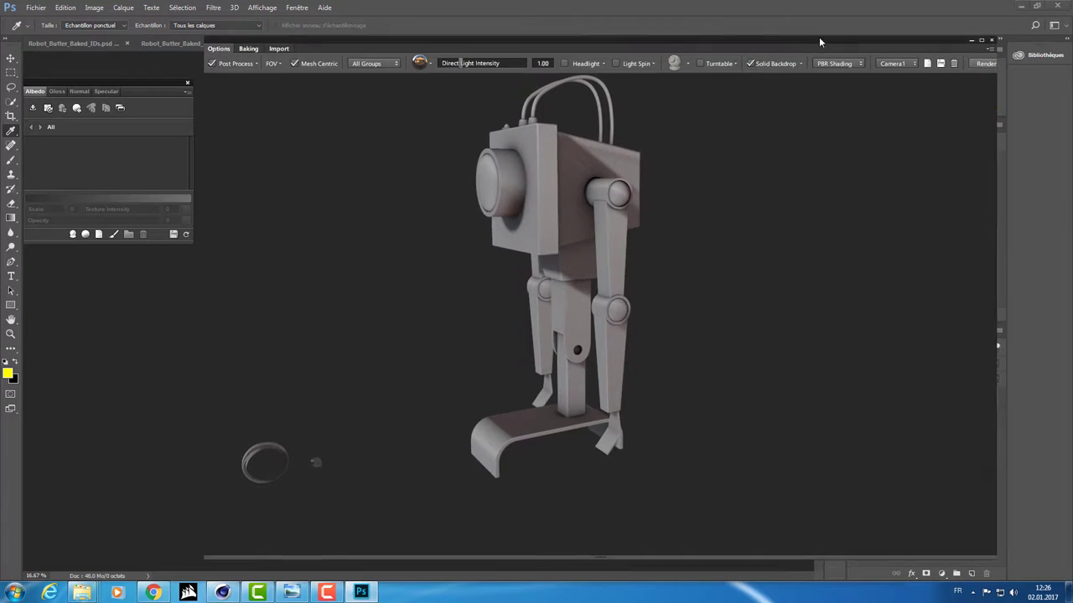
left_click_drag(1010, 557, 1048, 560)
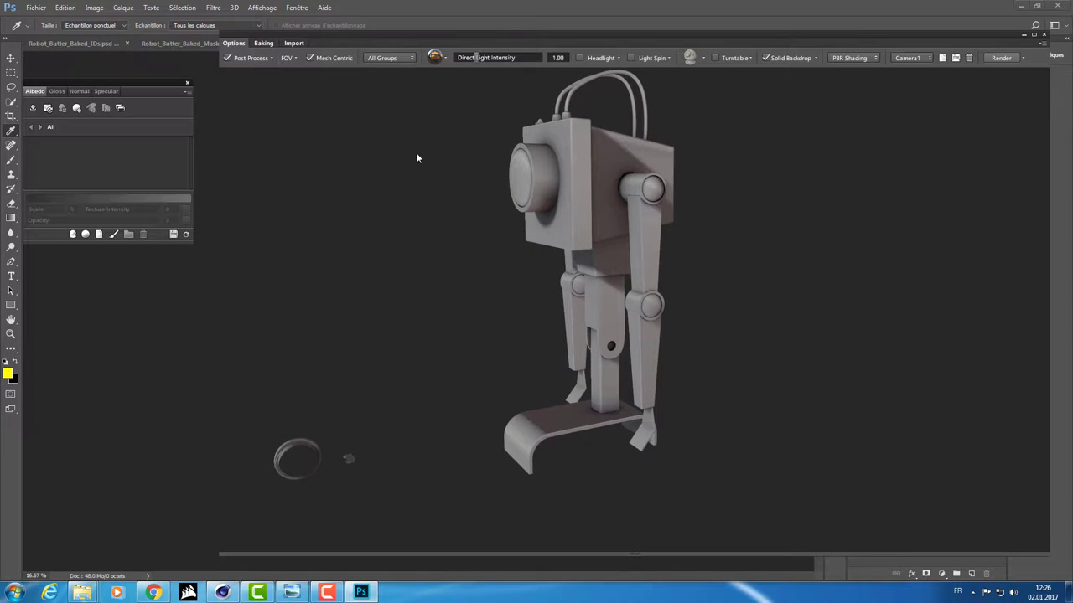
left_click_drag(435, 37, 419, 21)
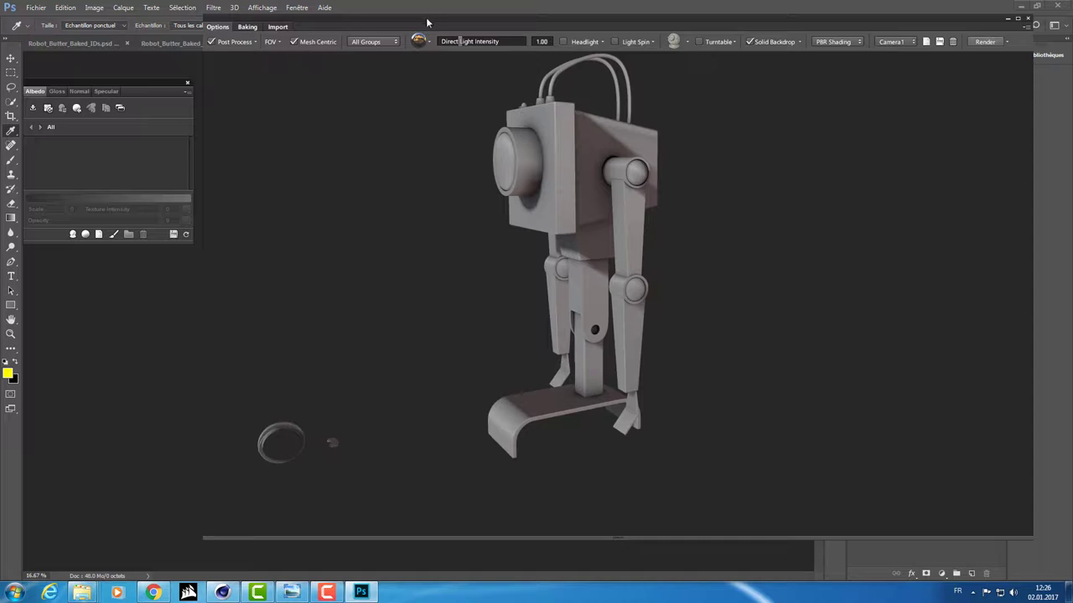
left_click_drag(427, 22, 421, 17)
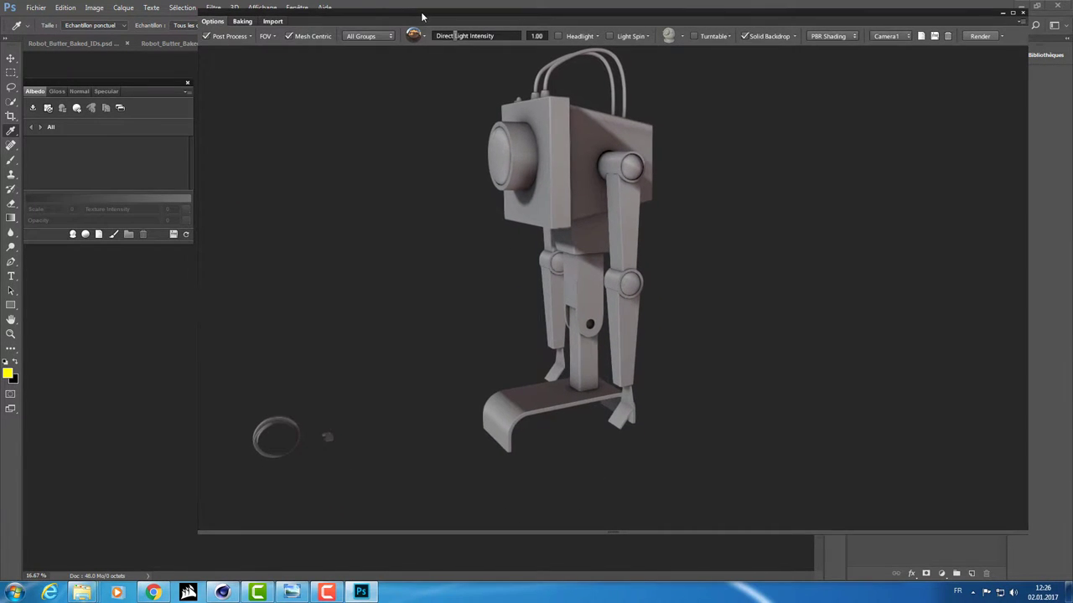
- In Post Process, switch Sharpness (Pre-Pass) on and then back off
left_click(250, 36)
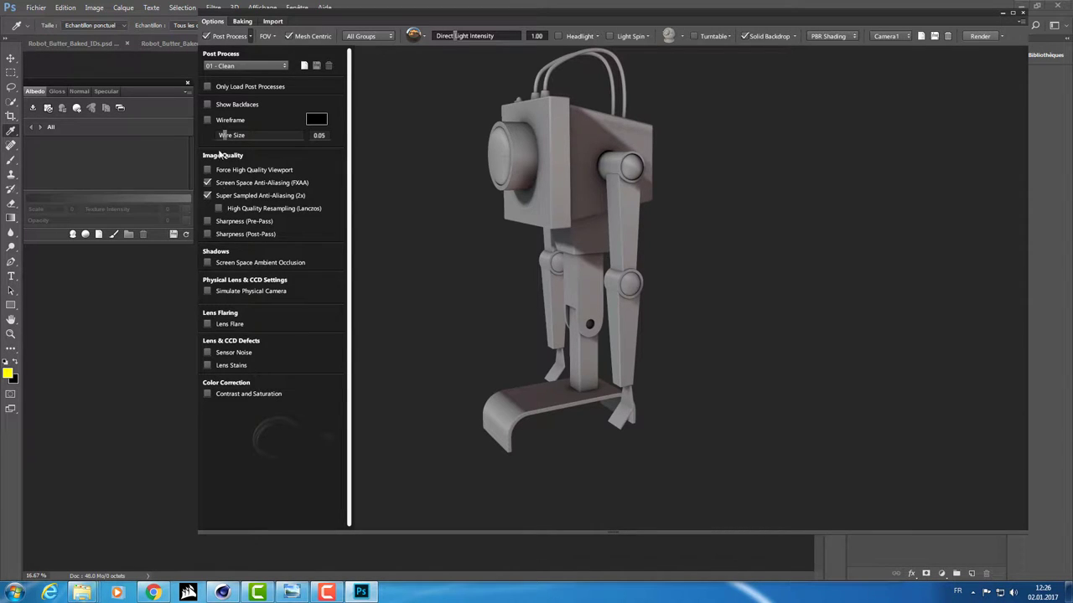
left_click(207, 222)
left_click(206, 221)
- Zoom in on the robot's head and bring up the field of view setting at 43.20
left_click_drag(519, 172, 535, 158)
scroll(461, 321, "up", 5)
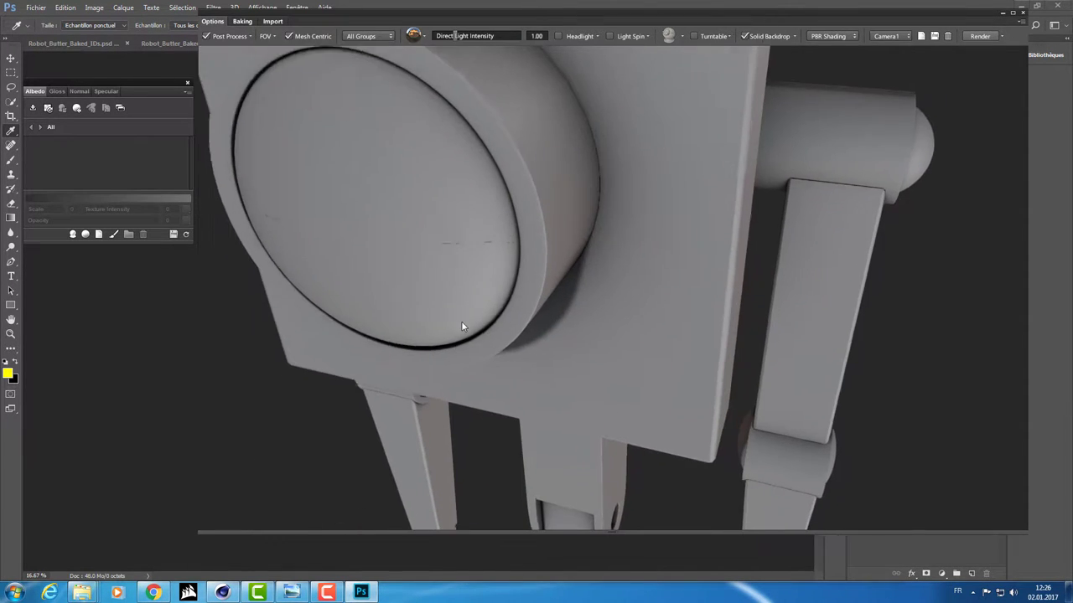
mouse_move(461, 321)
left_mouse_down()
mouse_move(470, 280)
mouse_move(611, 227)
left_mouse_up()
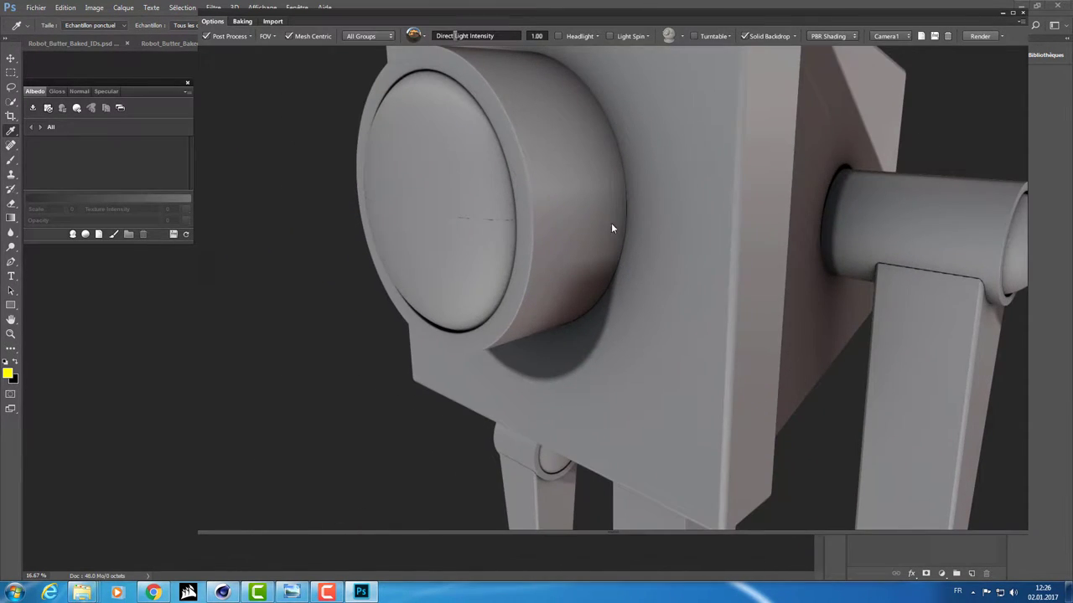
left_click(249, 36)
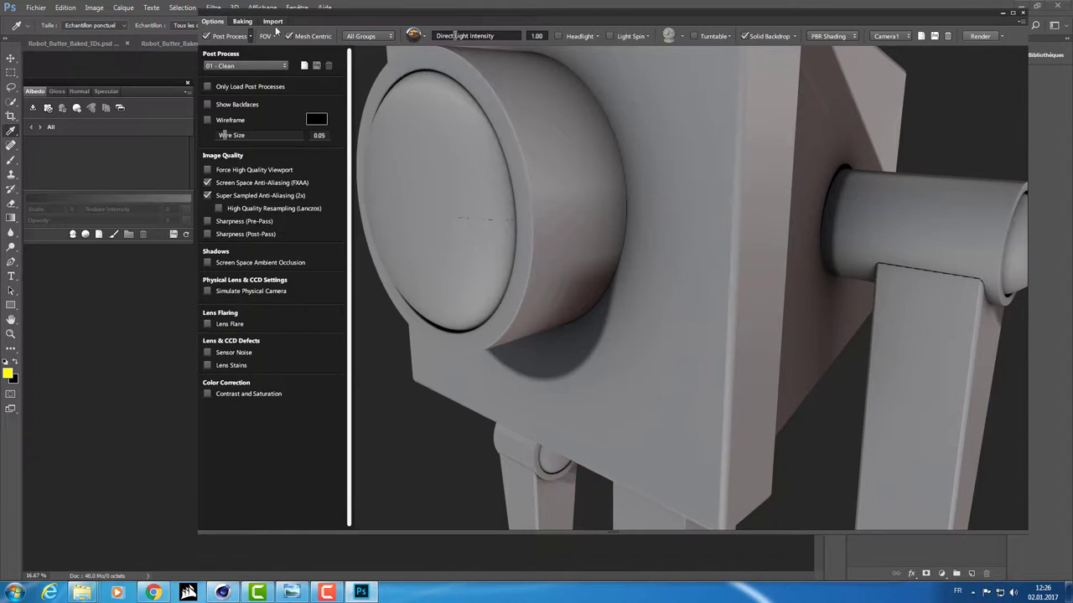
left_click(249, 37)
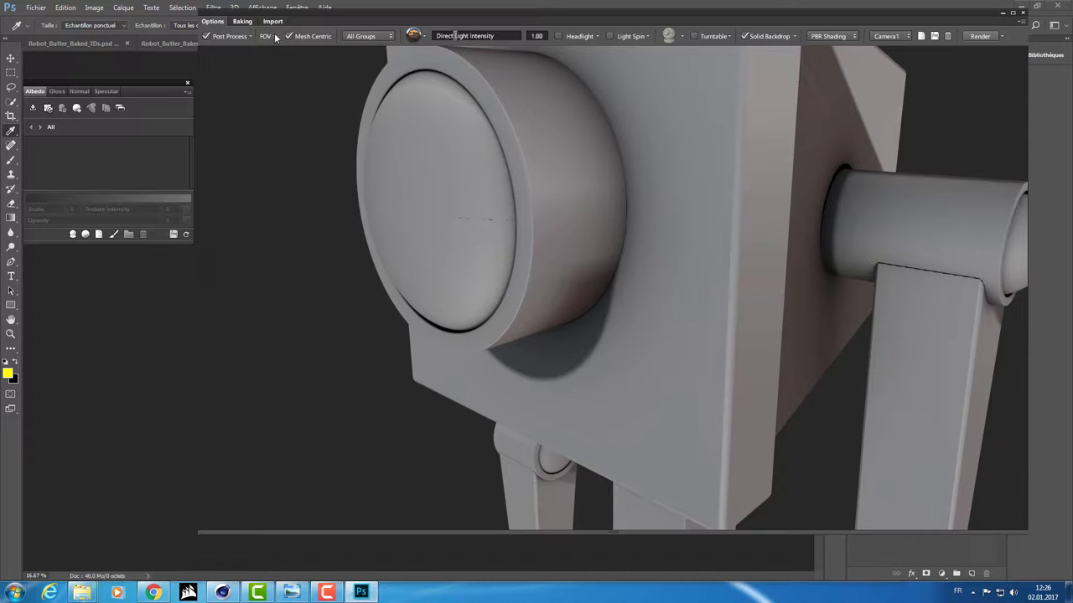
left_click(274, 36)
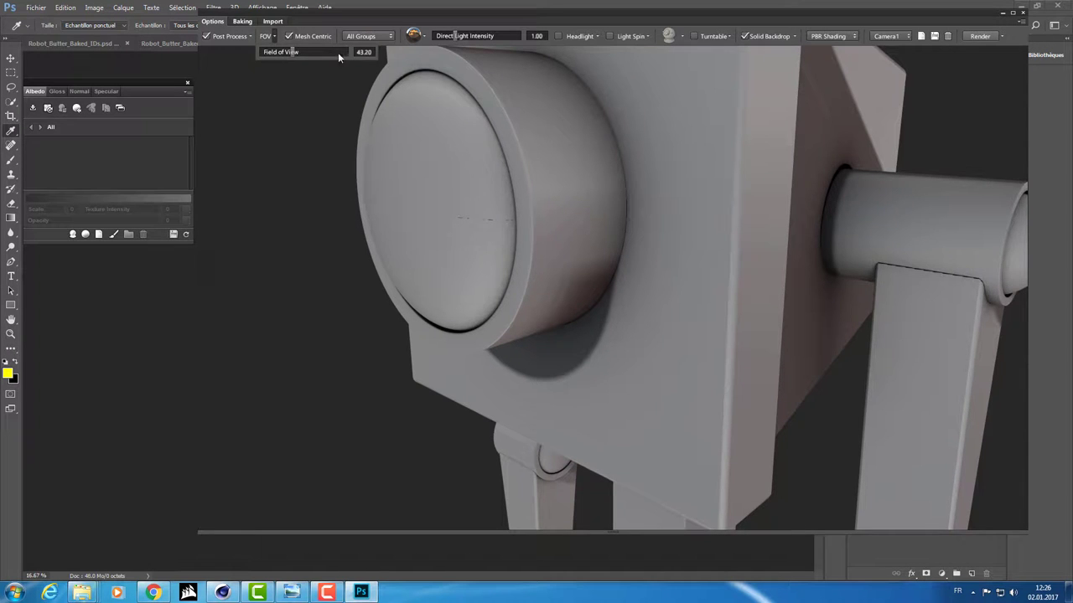
- Set the camera field of view to 50 so the whole robot fits in view
mouse_move(337, 52)
left_mouse_down()
mouse_move(279, 59)
mouse_move(404, 54)
mouse_move(493, 171)
mouse_move(499, 128)
mouse_move(484, 204)
mouse_move(440, 143)
left_mouse_up()
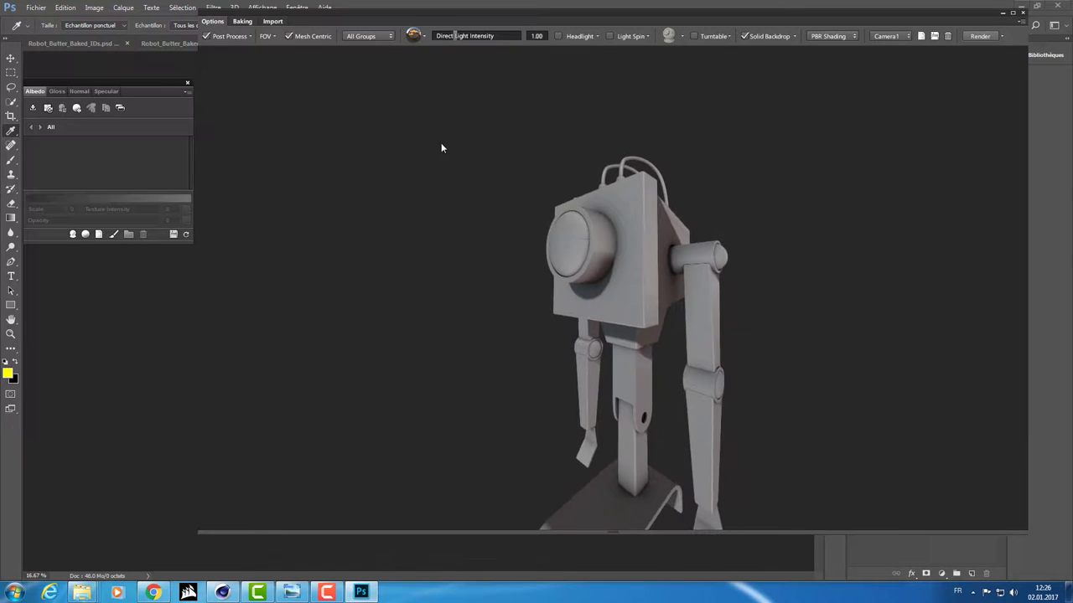
left_click(273, 38)
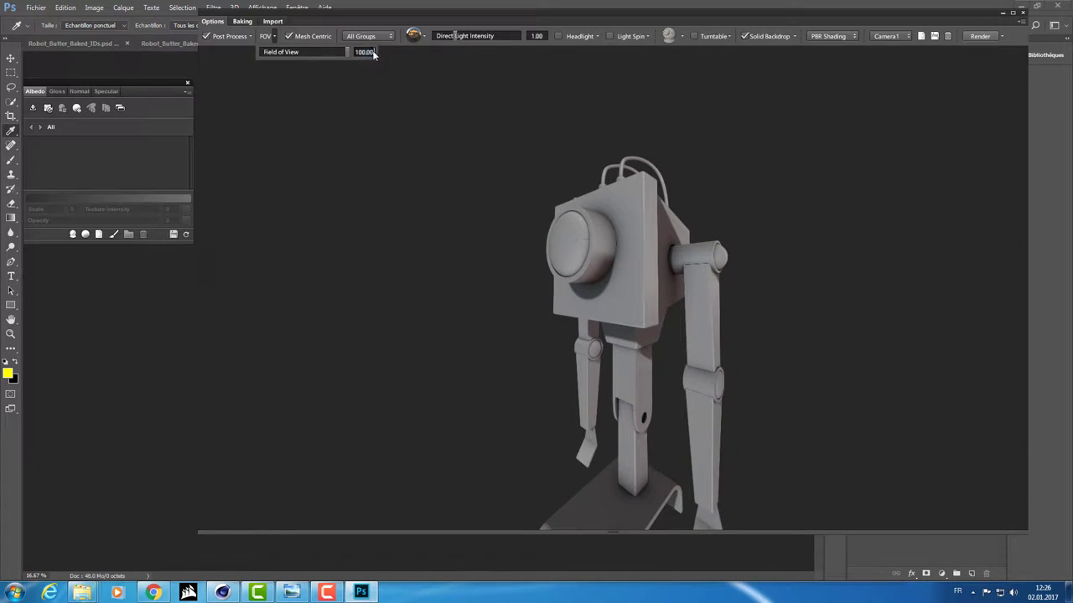
double_click(354, 52)
type("50")
key("Return")
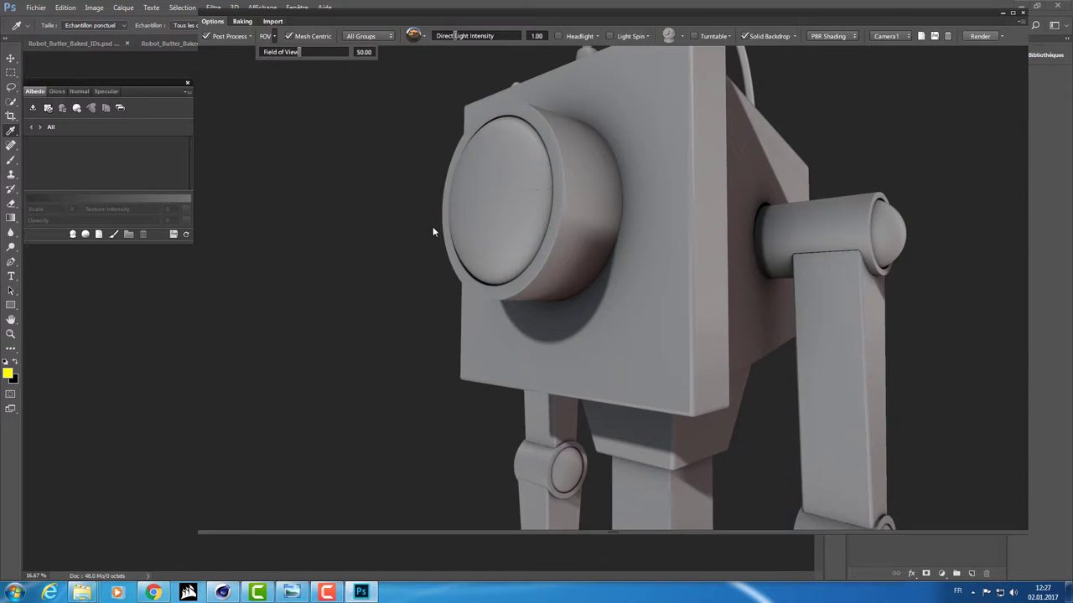
scroll(433, 227, "up", 2)
scroll(478, 241, "up", 3)
scroll(503, 217, "down", 5)
scroll(582, 180, "up", 4)
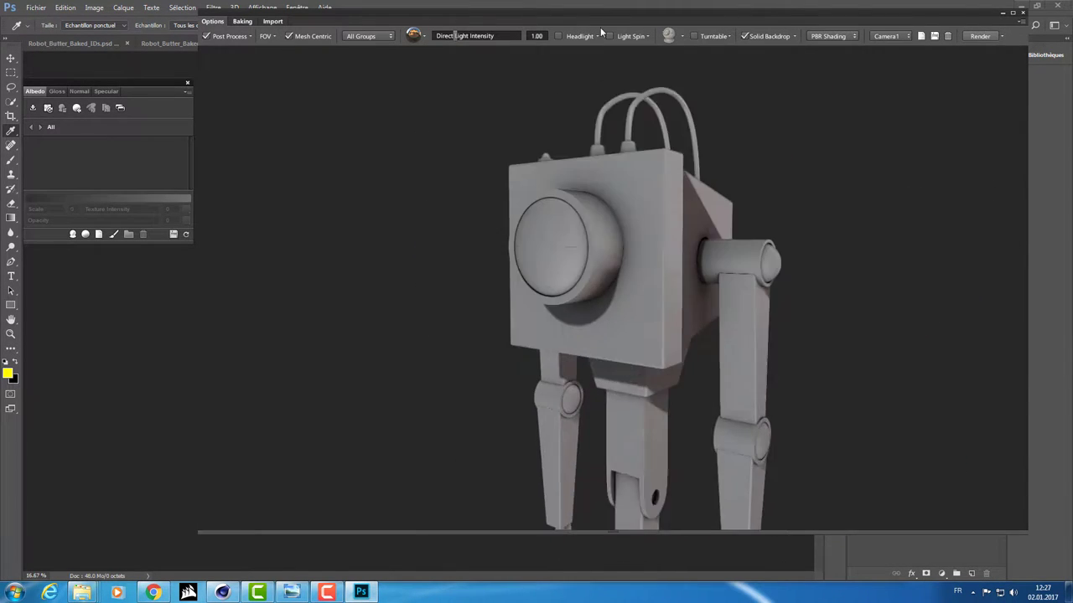
- Show only the Robot_Butter_Baked mesh group, then go back to showing all groups
mouse_move(581, 180)
left_mouse_down()
mouse_move(659, 252)
mouse_move(643, 268)
left_mouse_up()
scroll(733, 144, "down", 5)
scroll(732, 145, "up", 5)
mouse_move(733, 144)
left_mouse_down()
mouse_move(691, 205)
mouse_move(674, 169)
left_mouse_up()
left_click(673, 170)
left_click(359, 38)
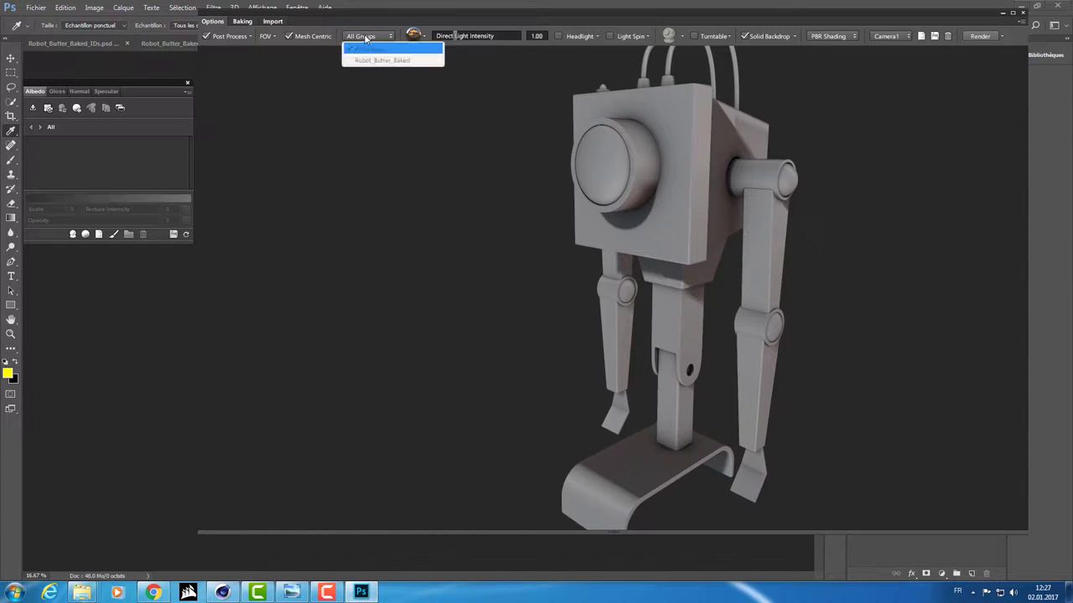
left_click(361, 59)
left_click(372, 38)
left_click(379, 50)
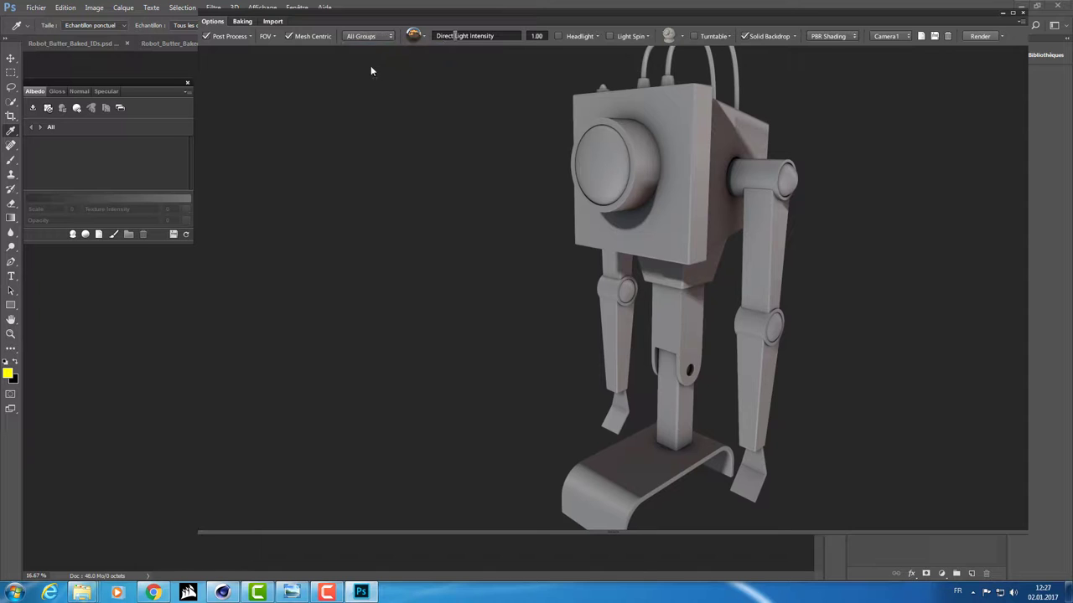
- Try a brighter lighting environment preset, then switch back to the first one
left_click(414, 36)
left_click(429, 82)
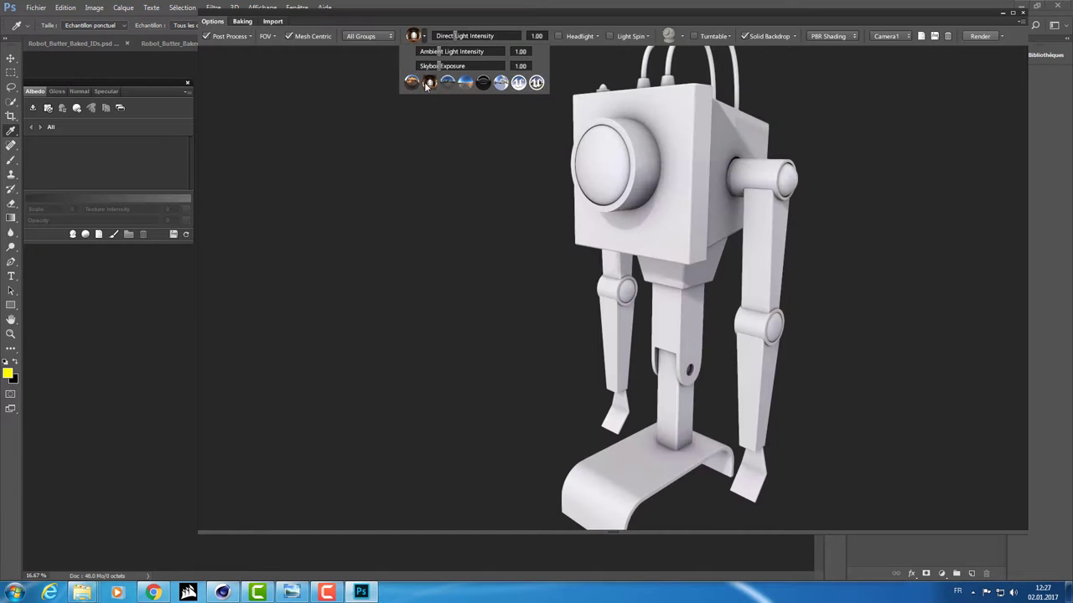
left_click(410, 83)
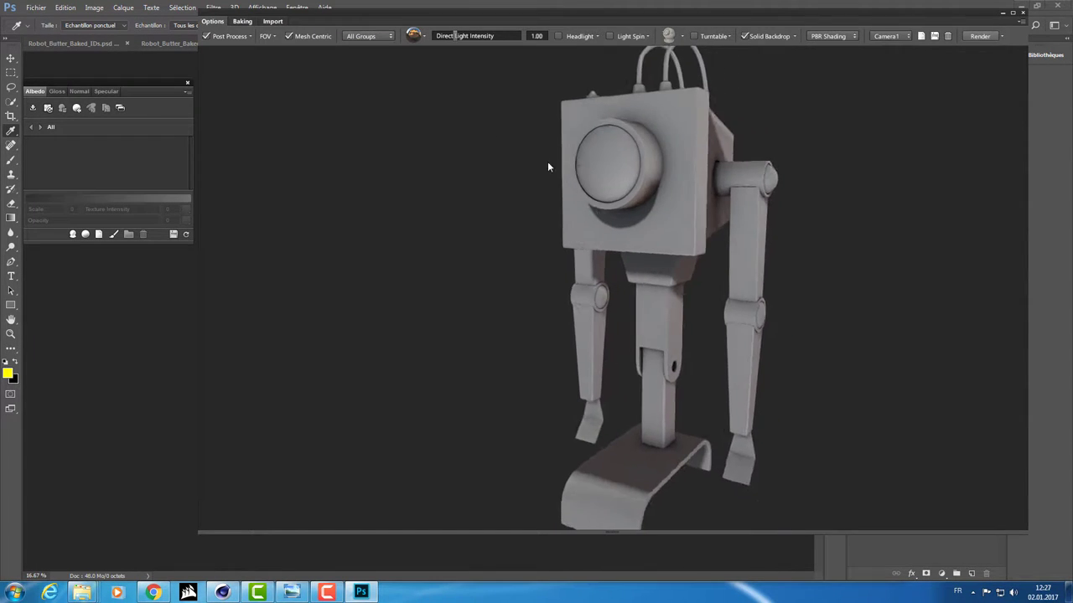
- Turn the viewport headlight on to compare, then switch it off
mouse_move(548, 161)
left_mouse_down()
mouse_move(502, 117)
mouse_move(555, 19)
left_mouse_up()
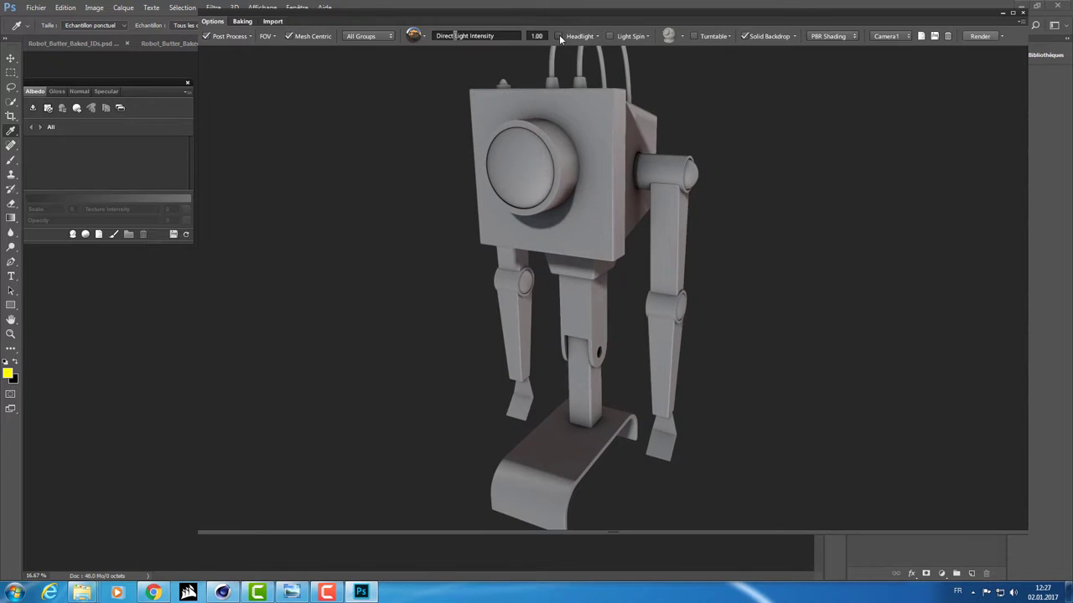
left_click(559, 36)
left_click_drag(552, 95, 451, 157)
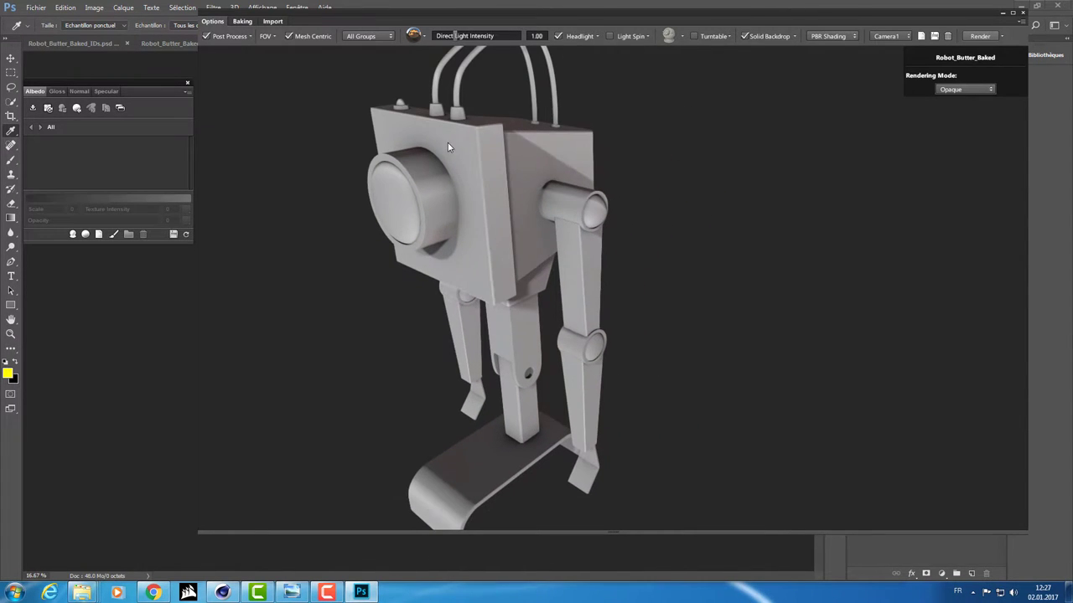
left_click(559, 36)
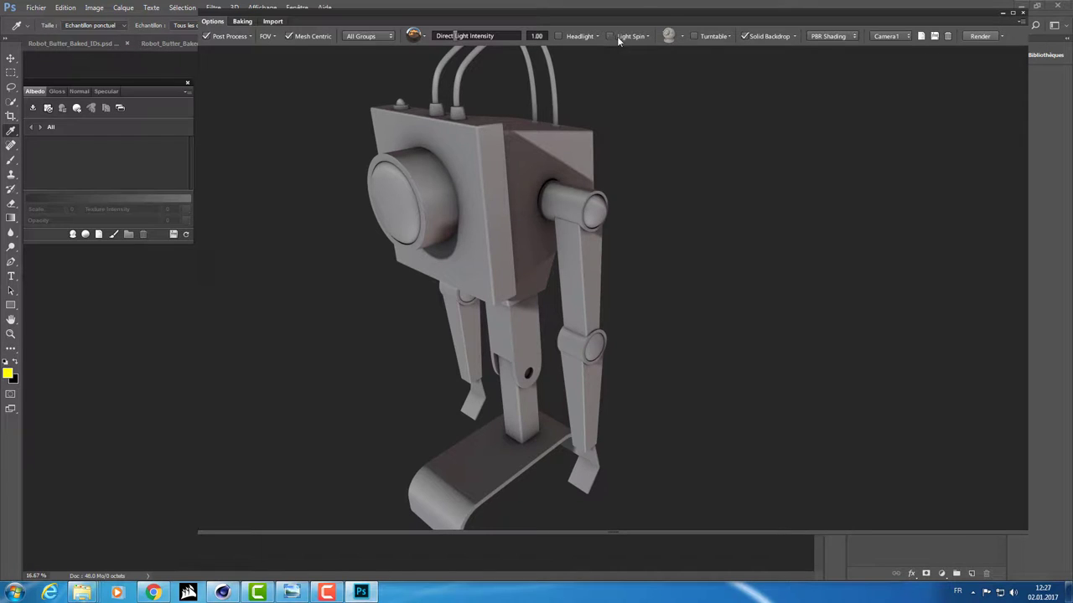
- Nudge the turntable X rotation slightly, then reset it to 0.00
left_click(674, 34)
left_click(694, 36)
left_click(729, 36)
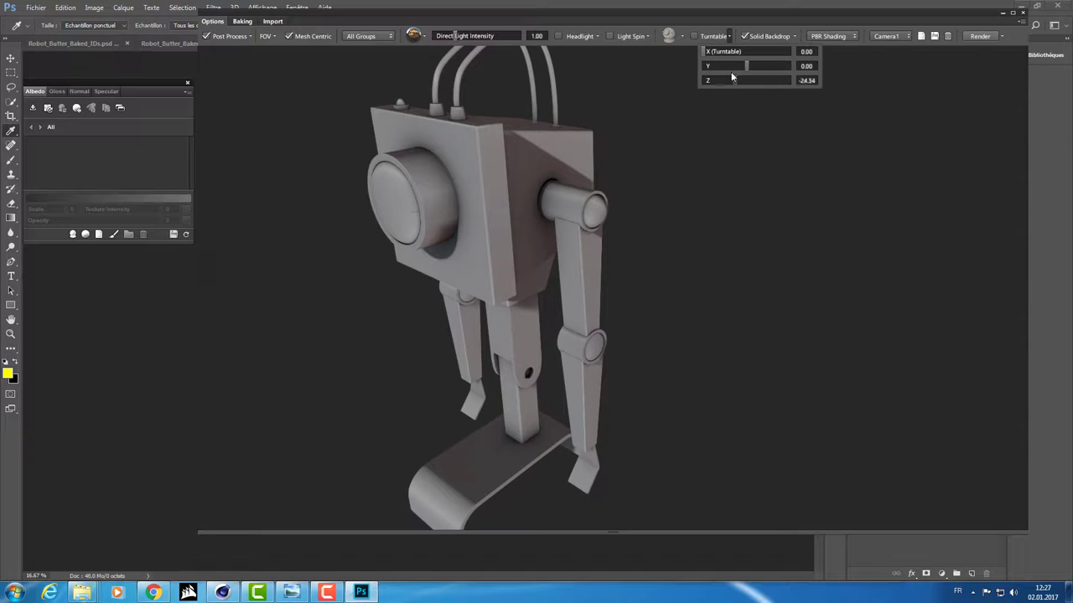
left_click(718, 51)
mouse_move(743, 52)
left_mouse_down()
mouse_move(698, 59)
mouse_move(749, 82)
left_mouse_up()
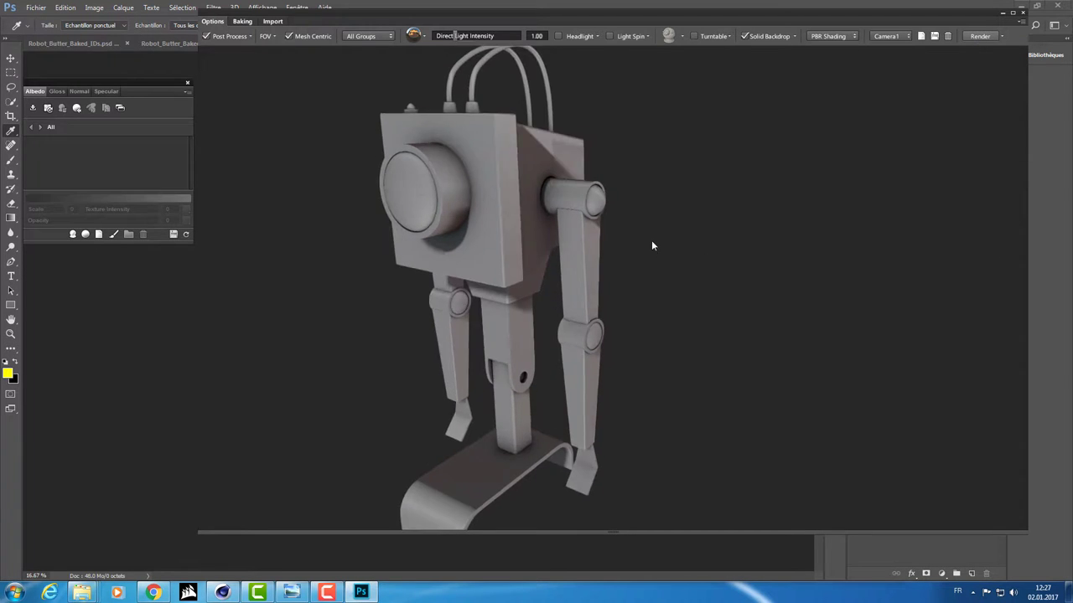
mouse_move(651, 240)
left_mouse_down()
mouse_move(754, 215)
mouse_move(714, 231)
mouse_move(785, 193)
mouse_move(699, 240)
mouse_move(730, 180)
mouse_move(693, 189)
mouse_move(645, 180)
left_mouse_up()
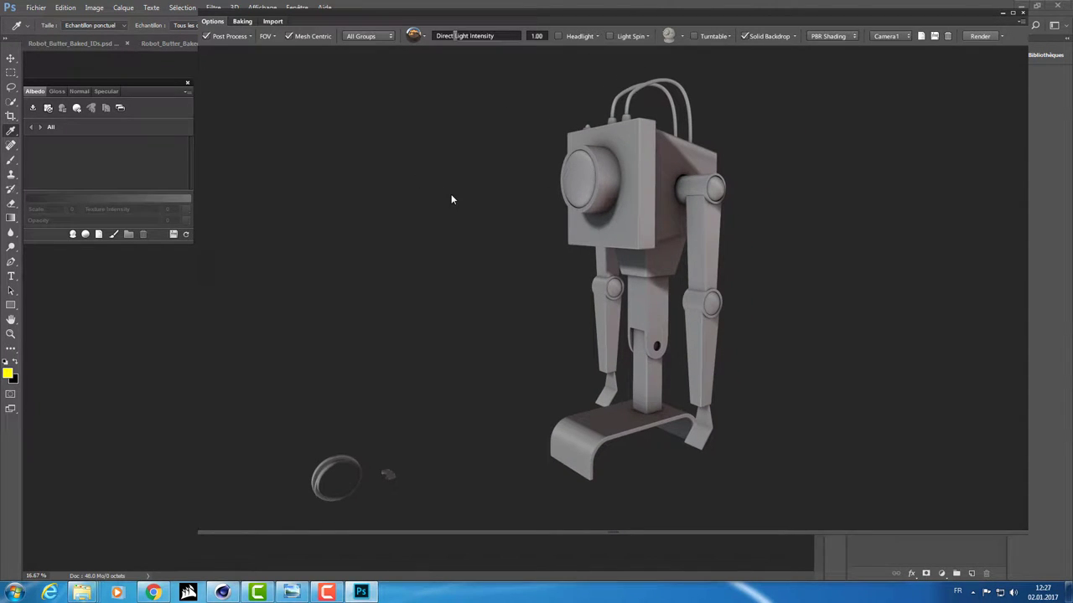
mouse_move(452, 198)
left_mouse_down()
mouse_move(479, 221)
mouse_move(470, 186)
mouse_move(447, 194)
left_mouse_up()
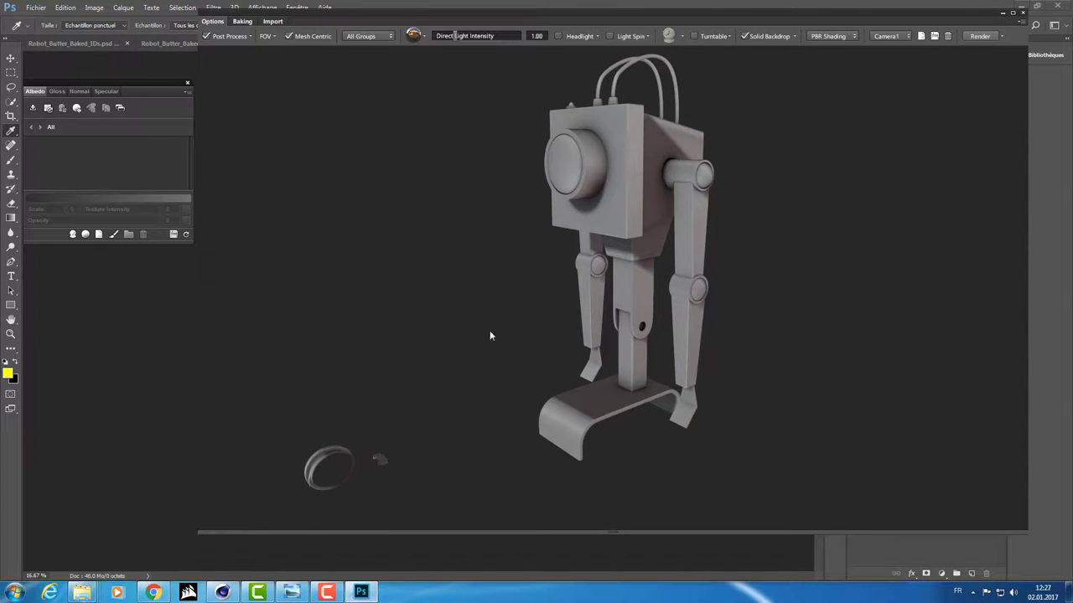
mouse_move(524, 188)
left_mouse_down()
mouse_move(527, 243)
mouse_move(510, 235)
mouse_move(536, 221)
mouse_move(521, 239)
mouse_move(525, 232)
left_mouse_up()
left_click(106, 90)
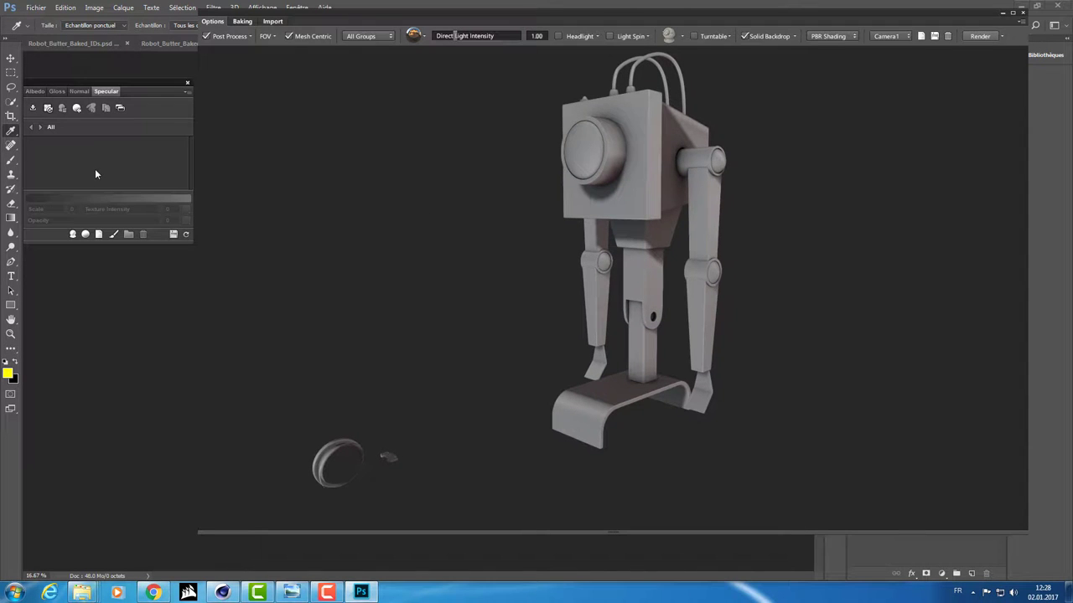
left_click(80, 91)
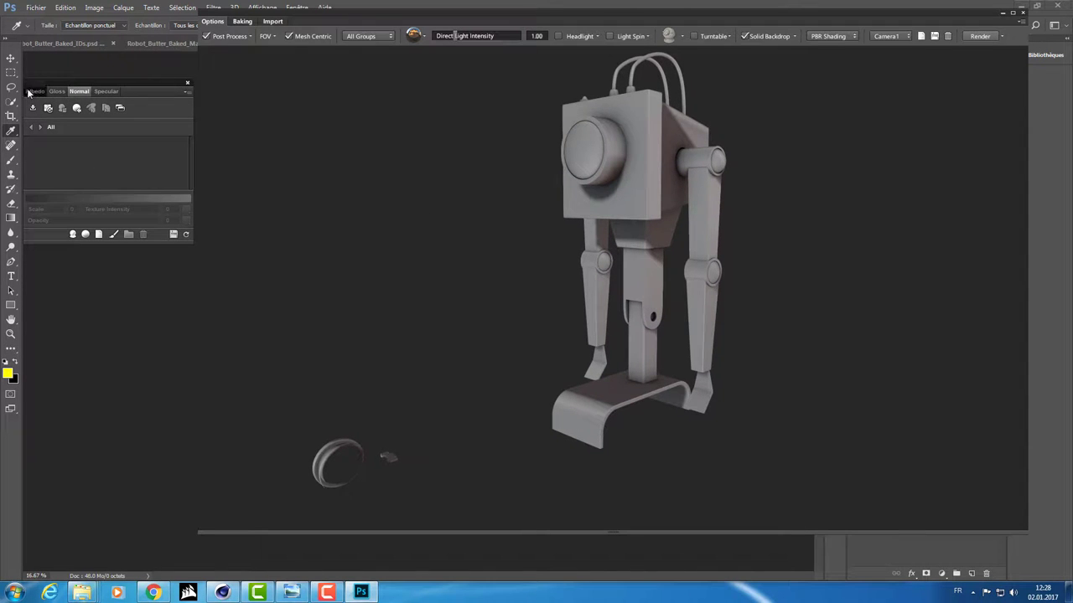
left_click(34, 92)
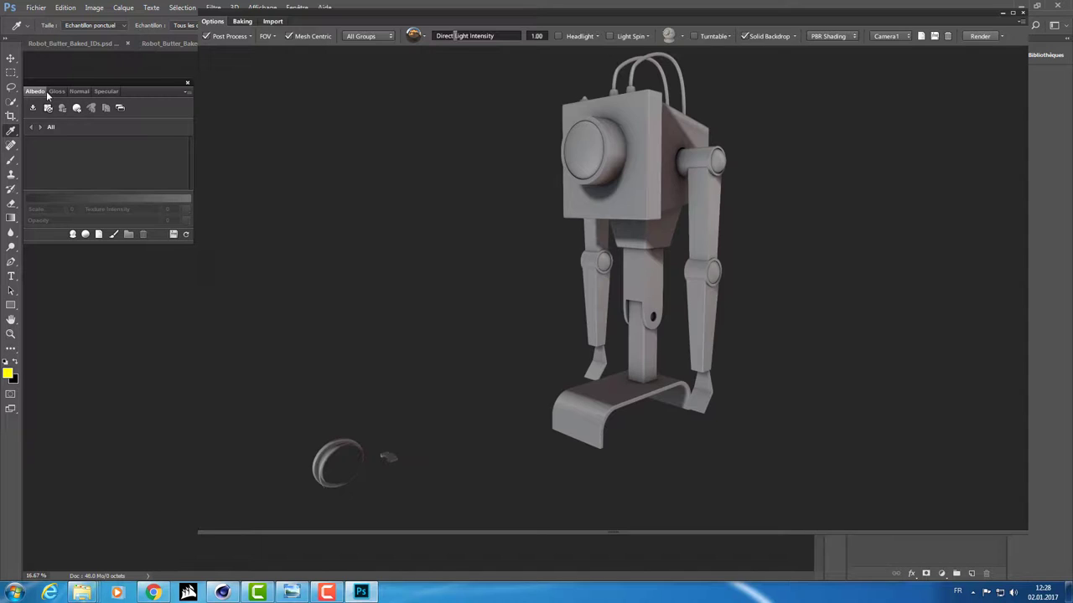
left_click(56, 92)
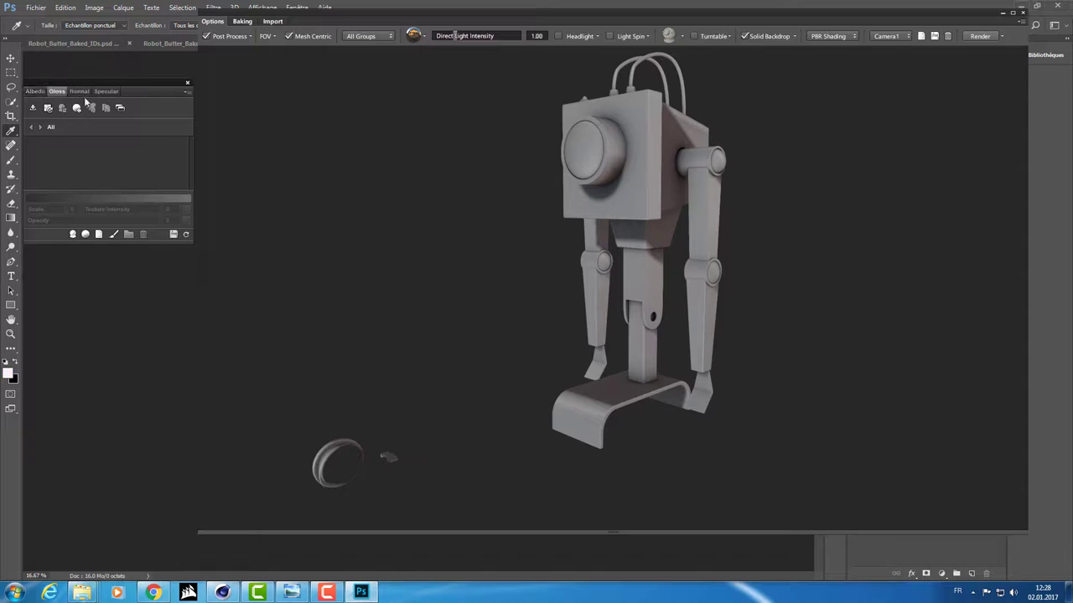
left_click(95, 94)
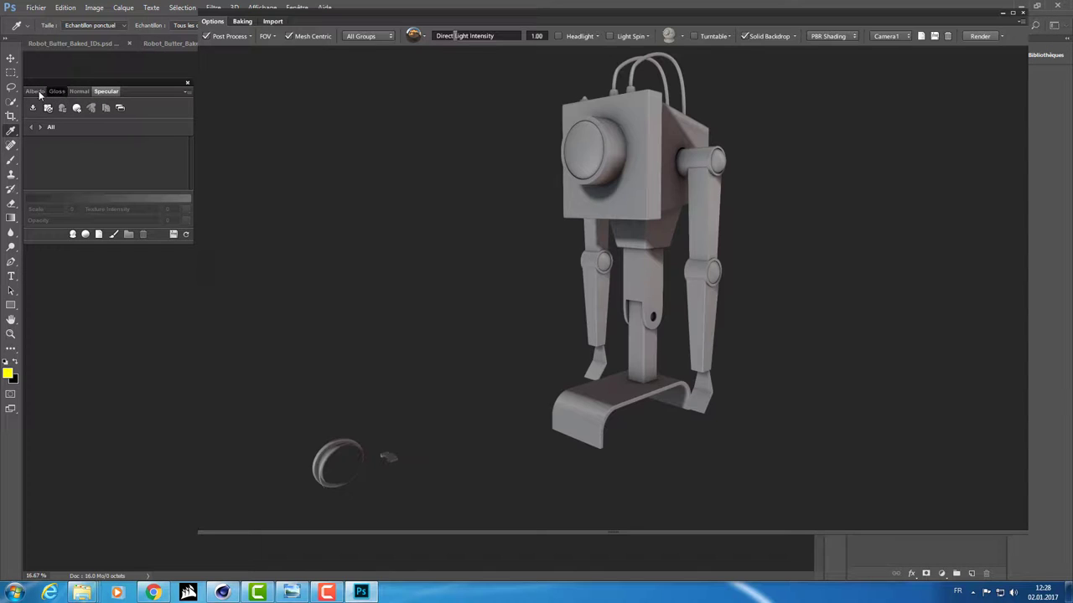
left_click(56, 92)
left_click(36, 93)
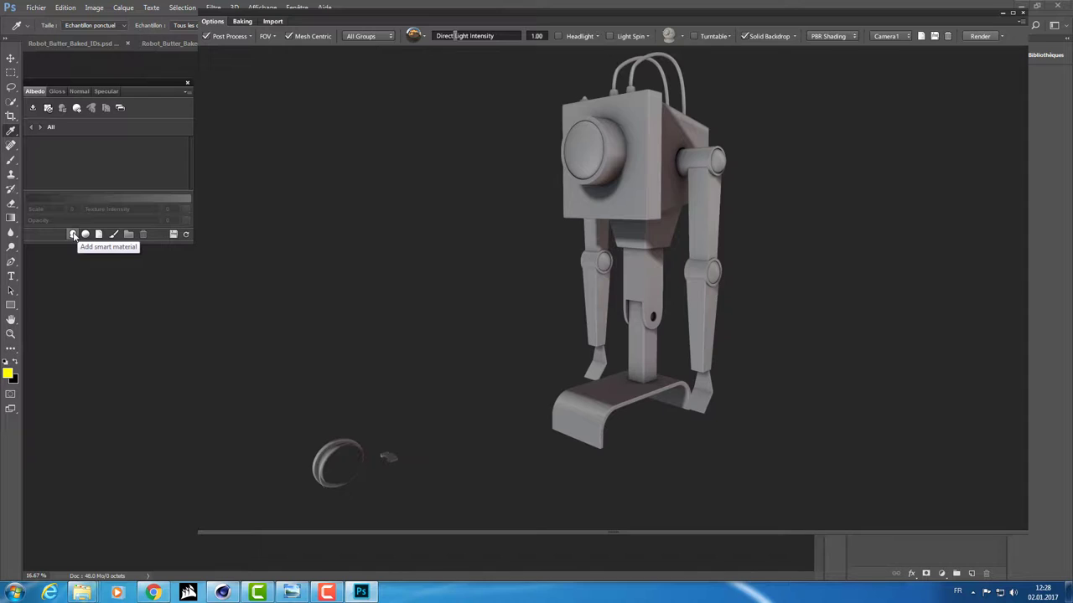
- Save all texture maps, then save the DDO project
left_click(172, 234)
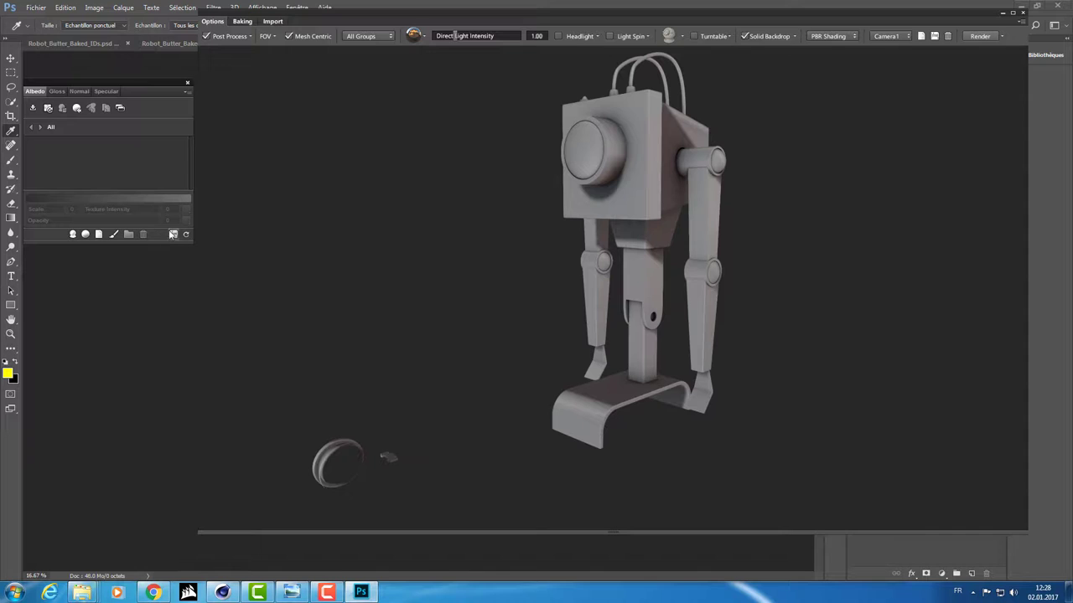
left_click(188, 92)
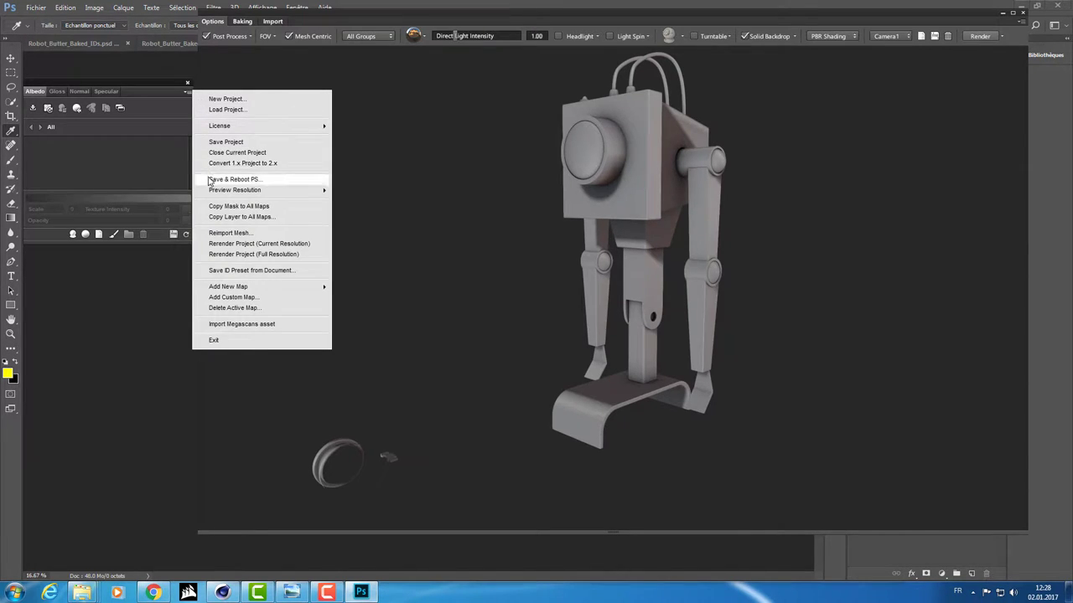
left_click(234, 143)
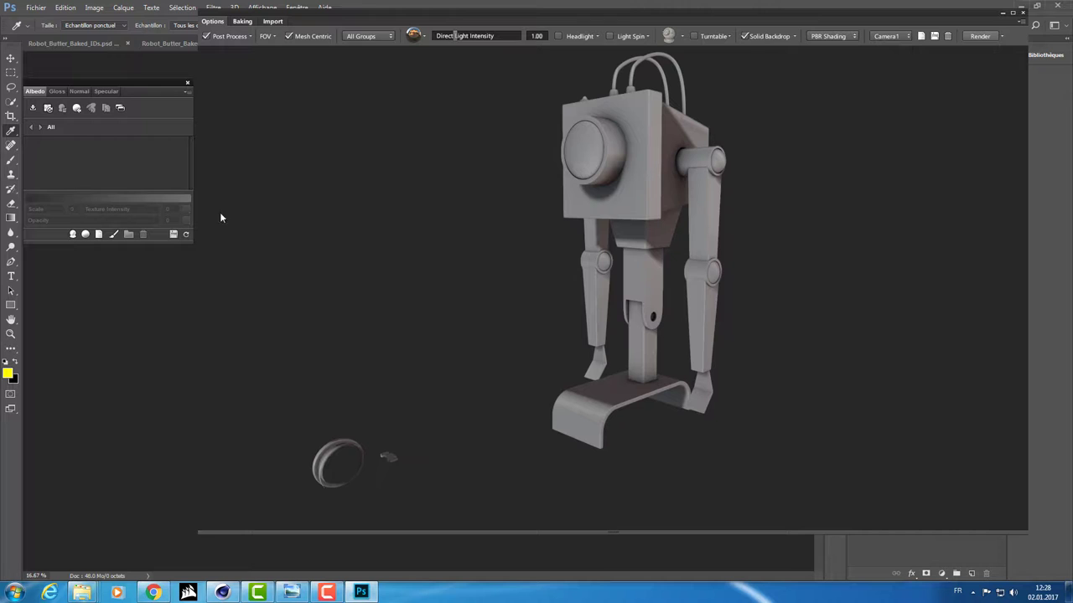
- Browse the Decay, Leakage and Dirt categories in the material library, closing it without adding anything
left_click(85, 235)
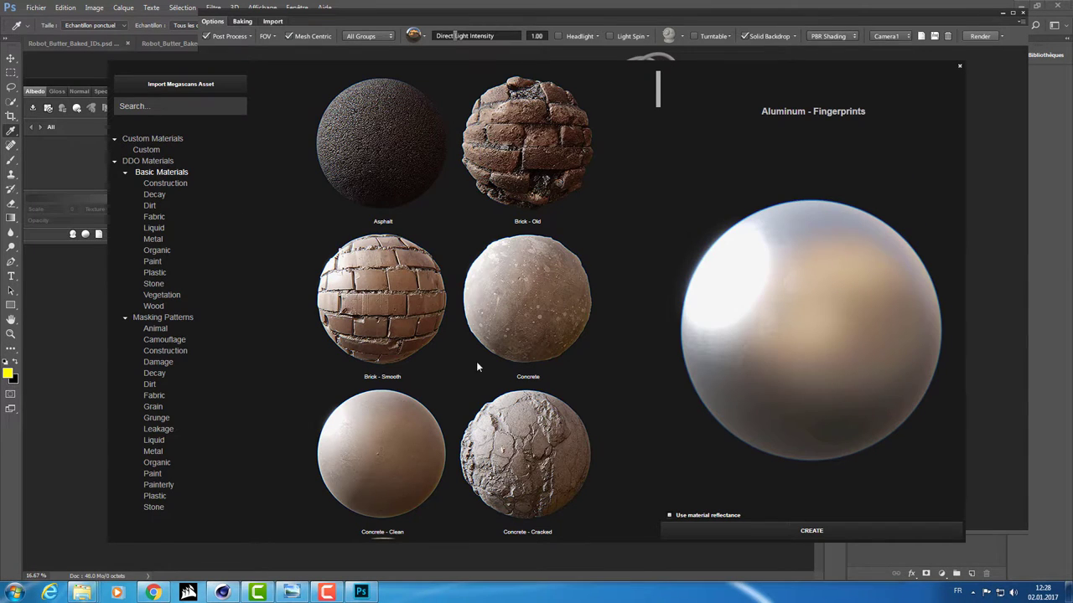
scroll(476, 359, "down", 2)
scroll(477, 364, "down", 1)
scroll(506, 397, "down", 2)
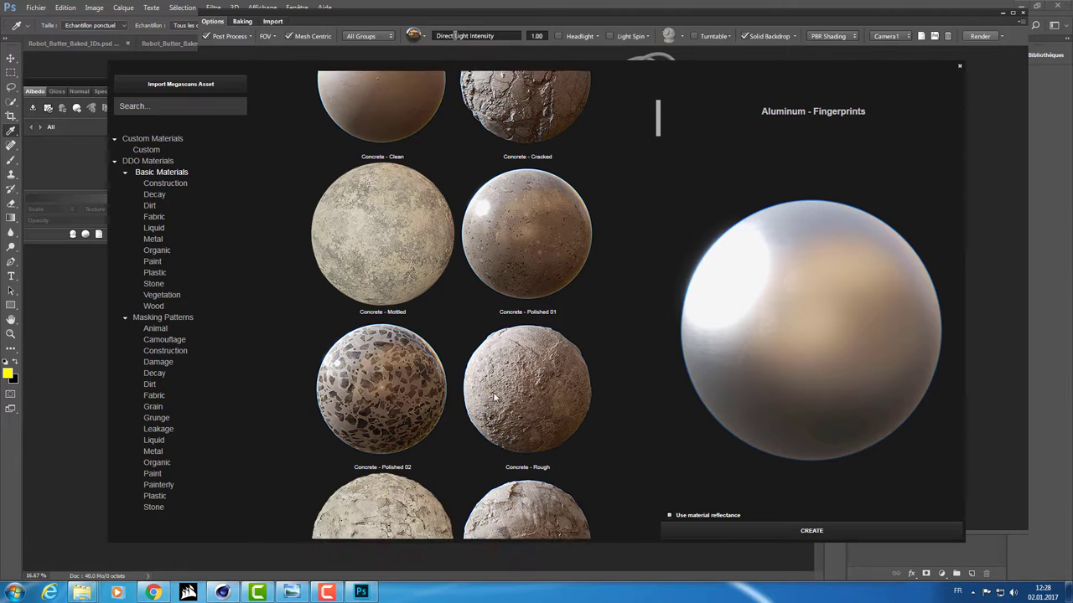
scroll(505, 397, "down", 1)
scroll(506, 397, "down", 2)
left_click_drag(651, 175, 632, 338)
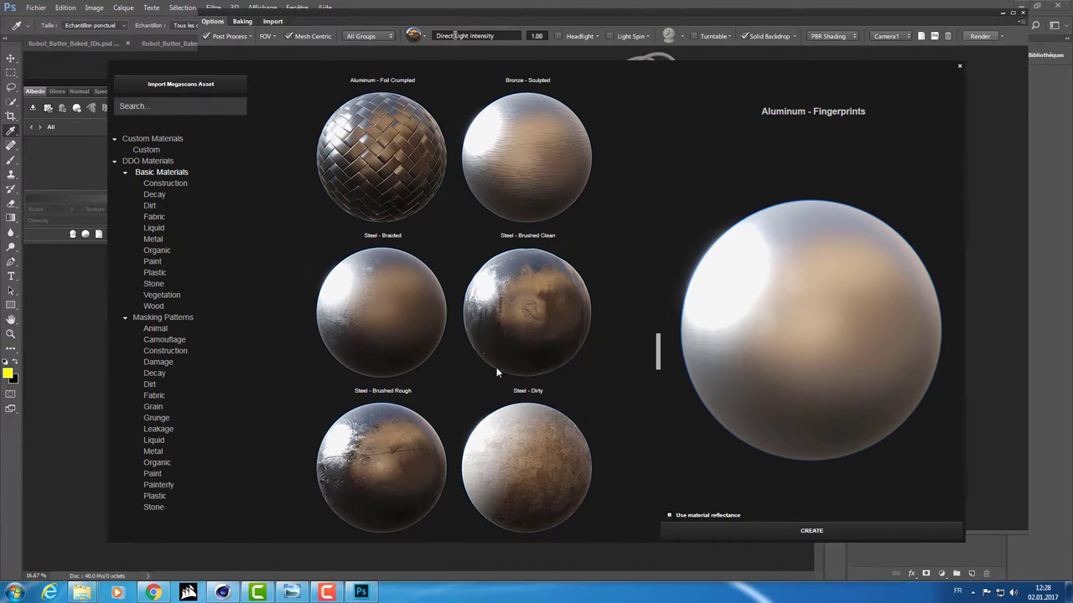
scroll(503, 365, "down", 1)
left_click_drag(658, 355, 658, 391)
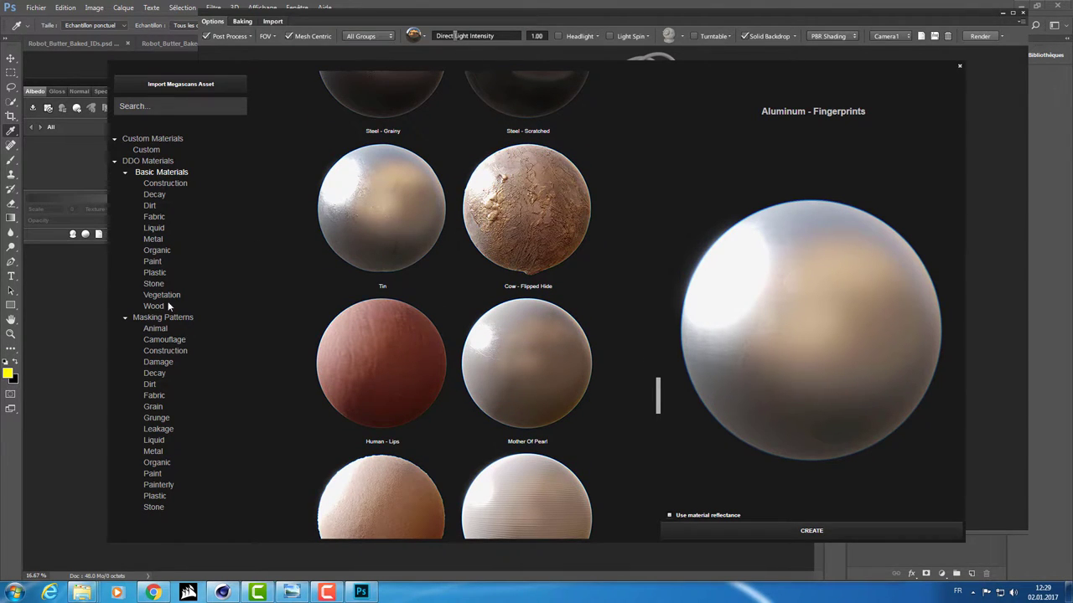
left_click(151, 371)
left_click(159, 428)
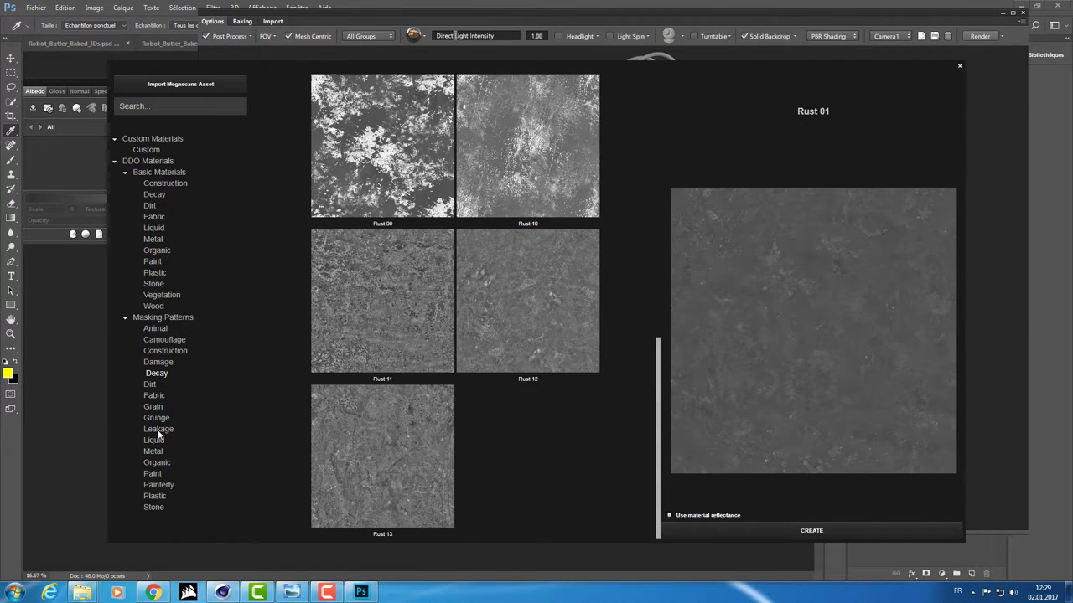
left_click(149, 205)
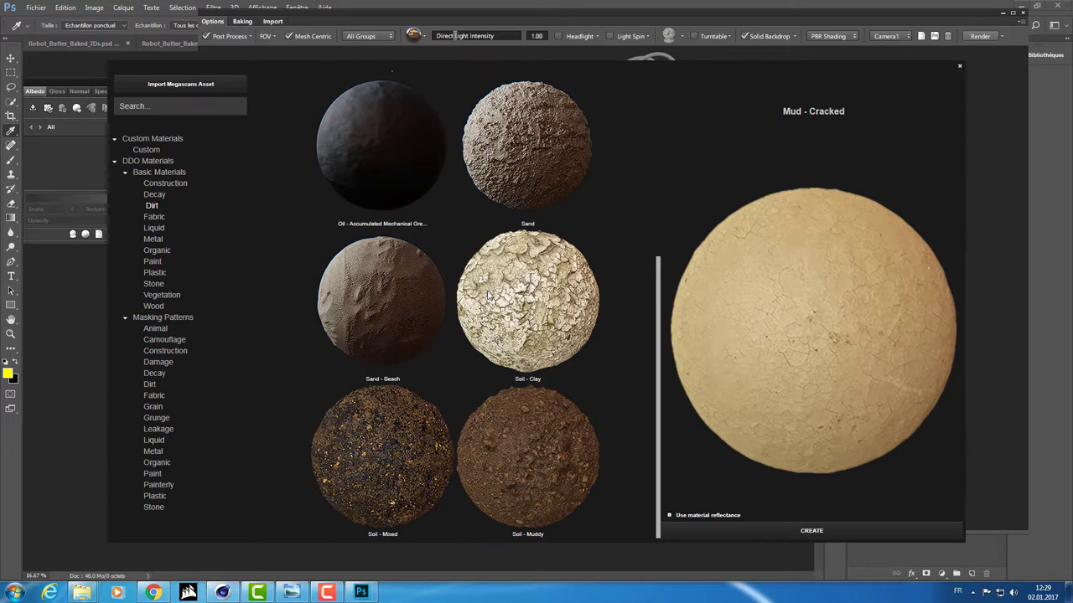
scroll(487, 293, "up", 3)
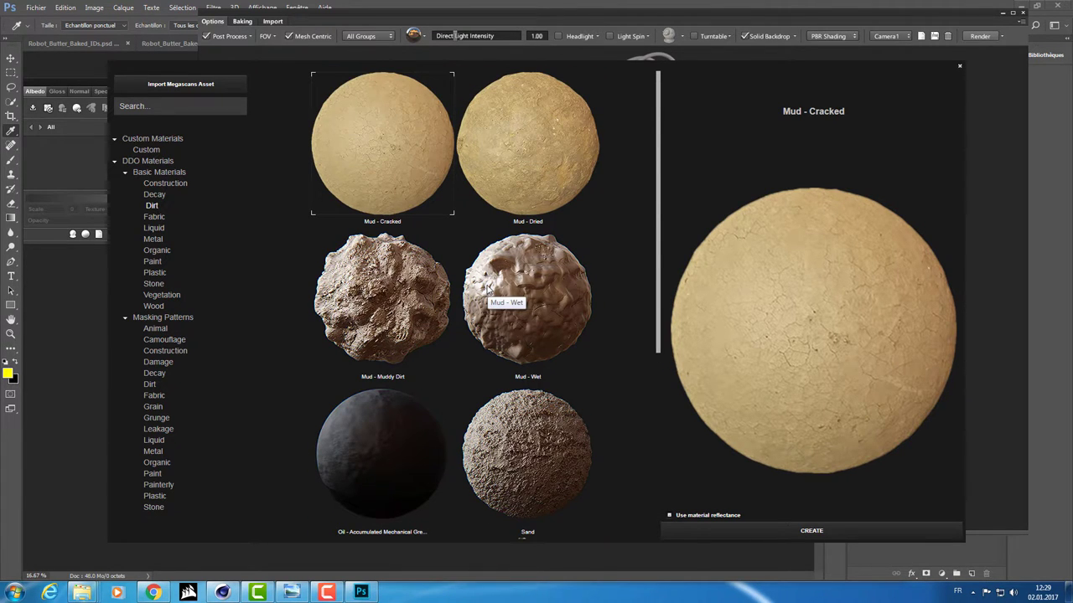
left_click(958, 67)
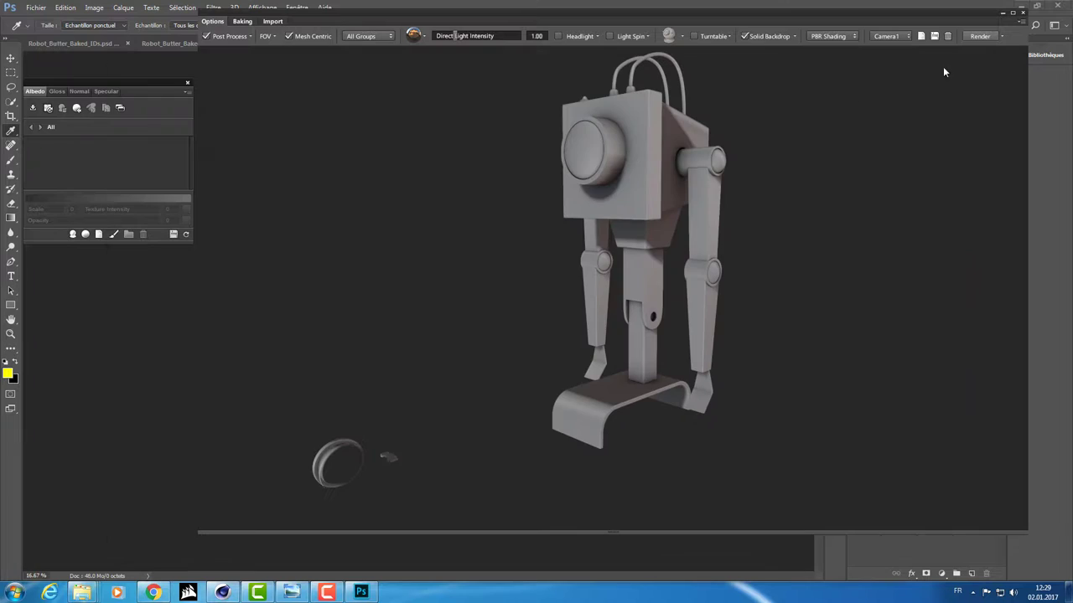
- Reopen the material library and scroll through the 02 - Metal materials
left_click(72, 235)
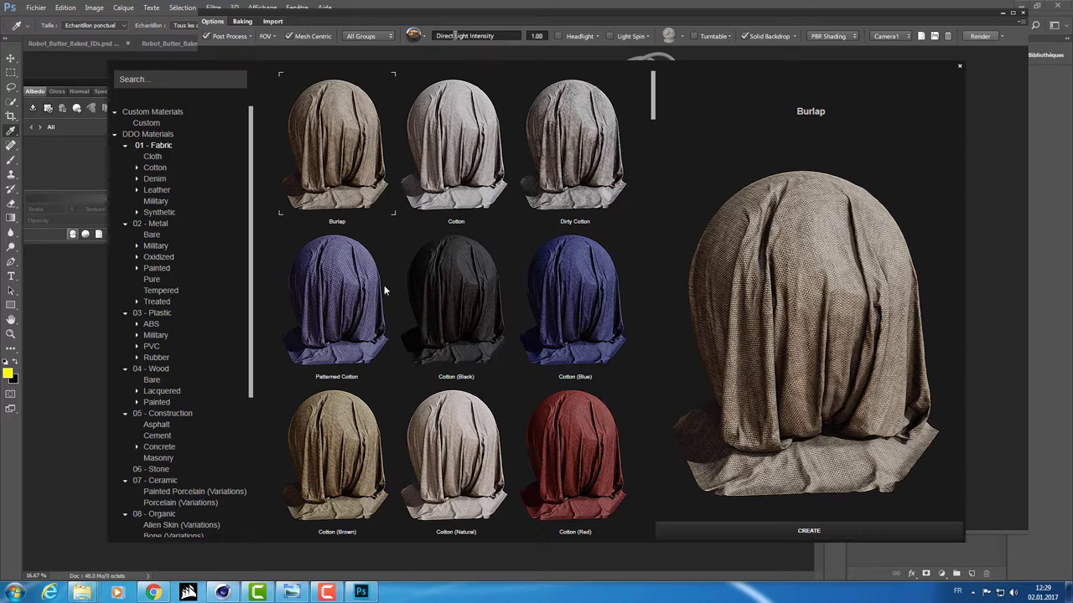
scroll(383, 290, "down", 3)
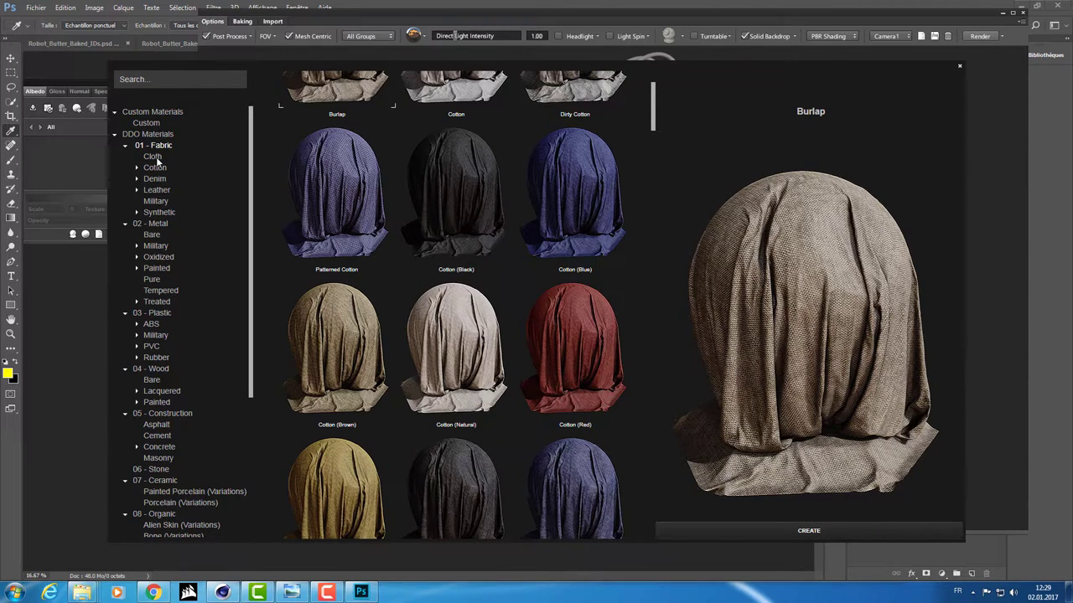
scroll(501, 269, "down", 3)
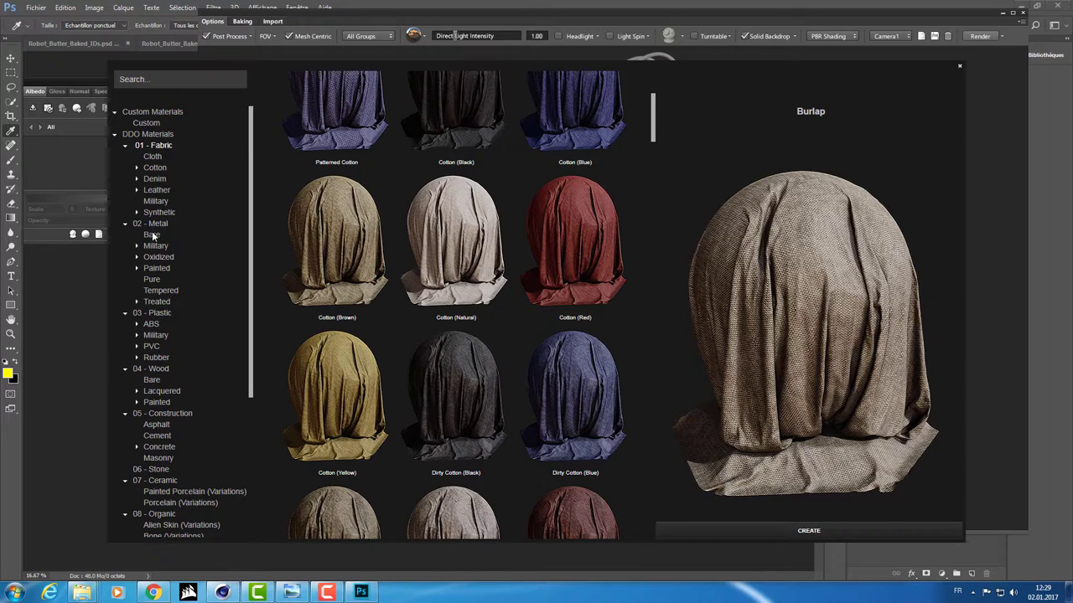
left_click(151, 235)
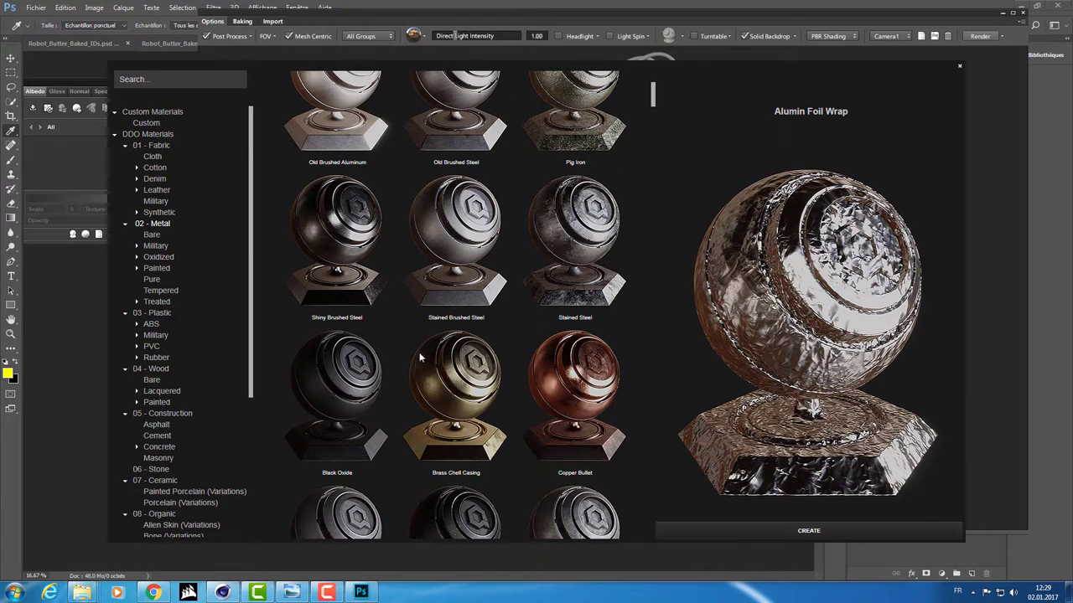
scroll(581, 347, "down", 1)
scroll(581, 347, "down", 2)
scroll(536, 326, "down", 2)
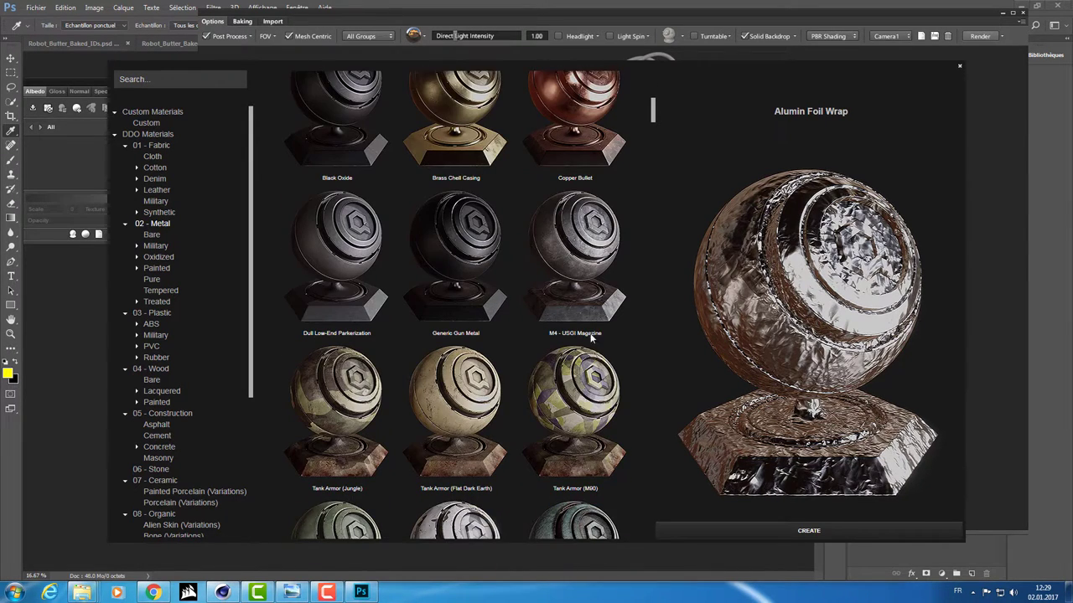
scroll(423, 375, "down", 1)
scroll(424, 377, "down", 2)
scroll(424, 382, "down", 1)
scroll(415, 380, "down", 1)
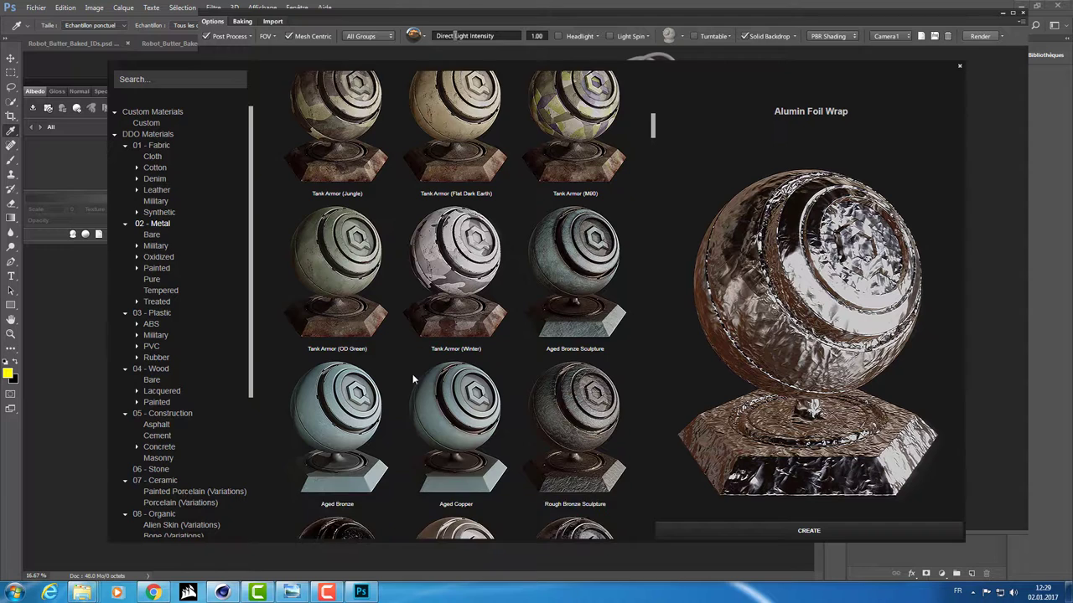
scroll(412, 379, "down", 2)
scroll(463, 358, "down", 1)
scroll(457, 369, "down", 1)
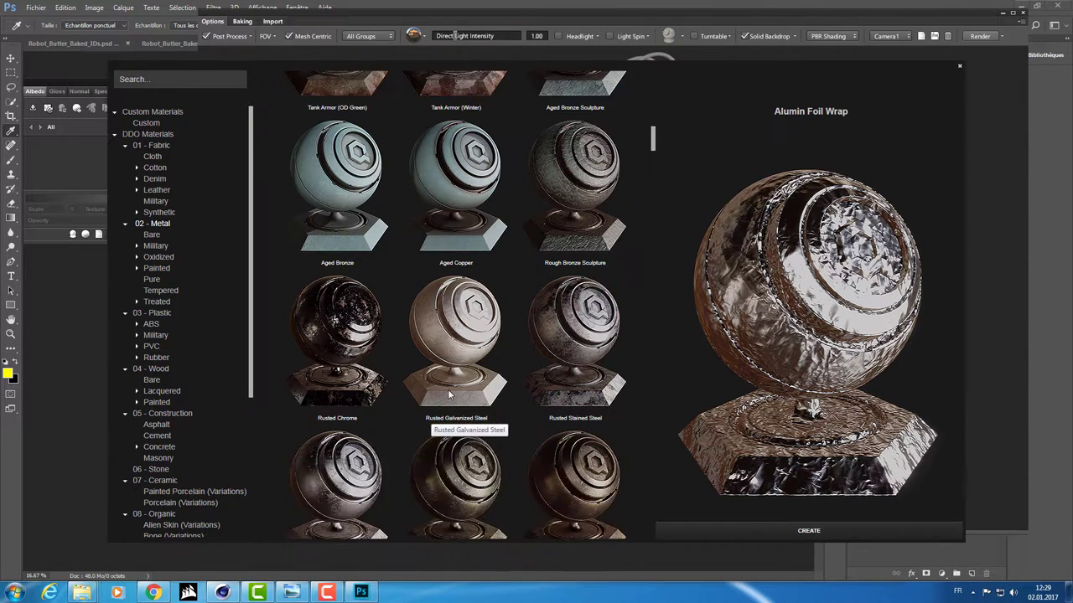
scroll(451, 381, "down", 1)
scroll(446, 394, "down", 1)
- Preview Rusted Galvanized Steel and Rusted Steel, then scroll through the remaining metal materials
left_click(437, 257)
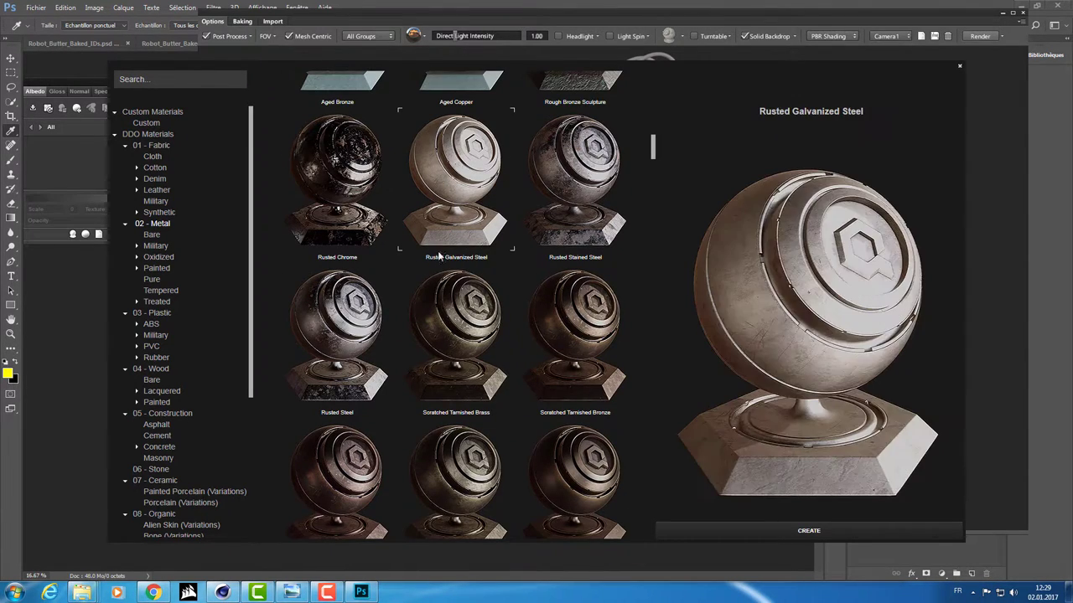
left_click(331, 323)
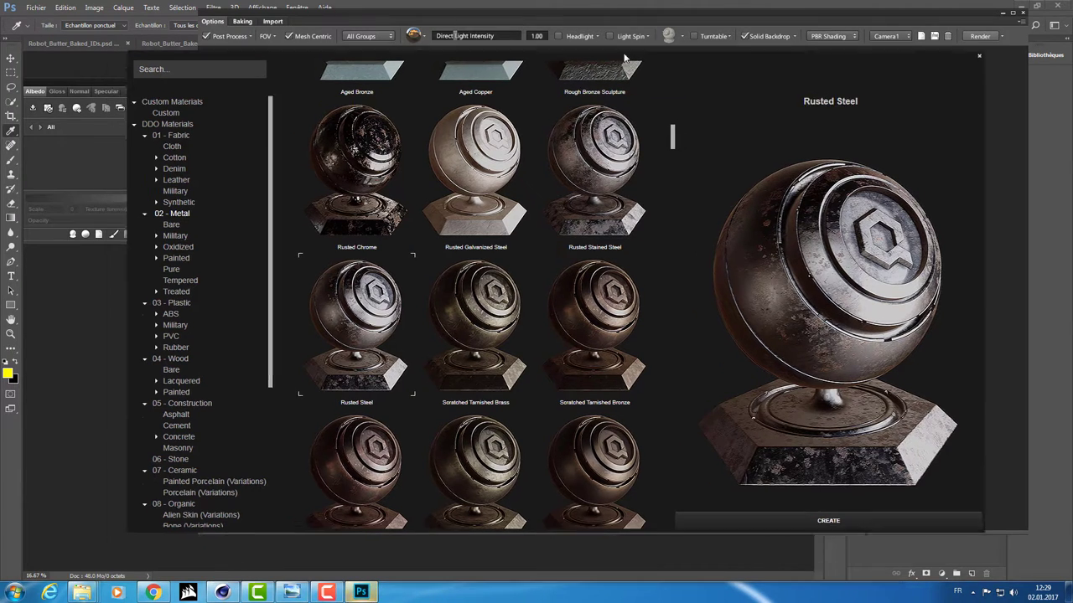
scroll(454, 454, "down", 1)
scroll(454, 454, "down", 2)
scroll(454, 454, "down", 2)
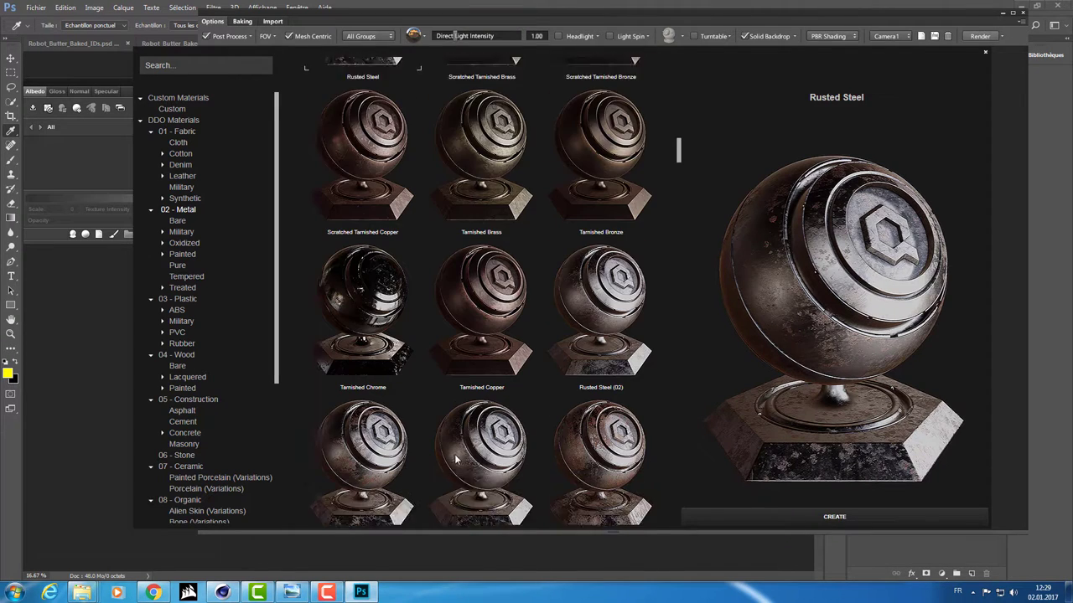
scroll(454, 454, "down", 2)
scroll(454, 454, "down", 2)
scroll(454, 454, "down", 2)
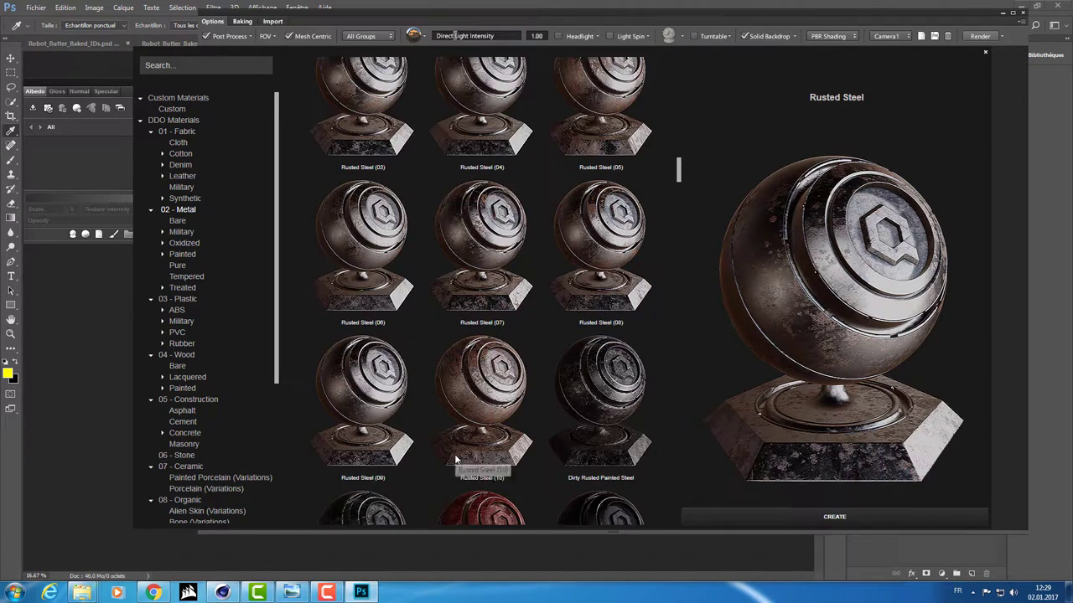
scroll(454, 454, "down", 2)
scroll(455, 457, "down", 3)
scroll(454, 457, "down", 1)
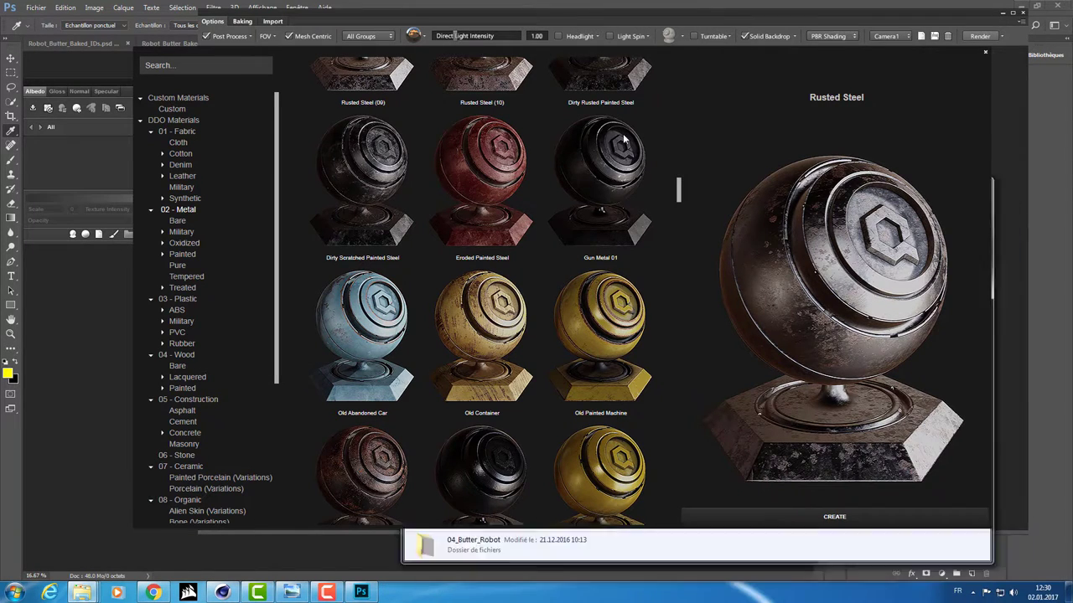
- Close the material library and open the Butter_Robot image from 04_Butter_Robot > 00_Ref > Reference
left_click(987, 55)
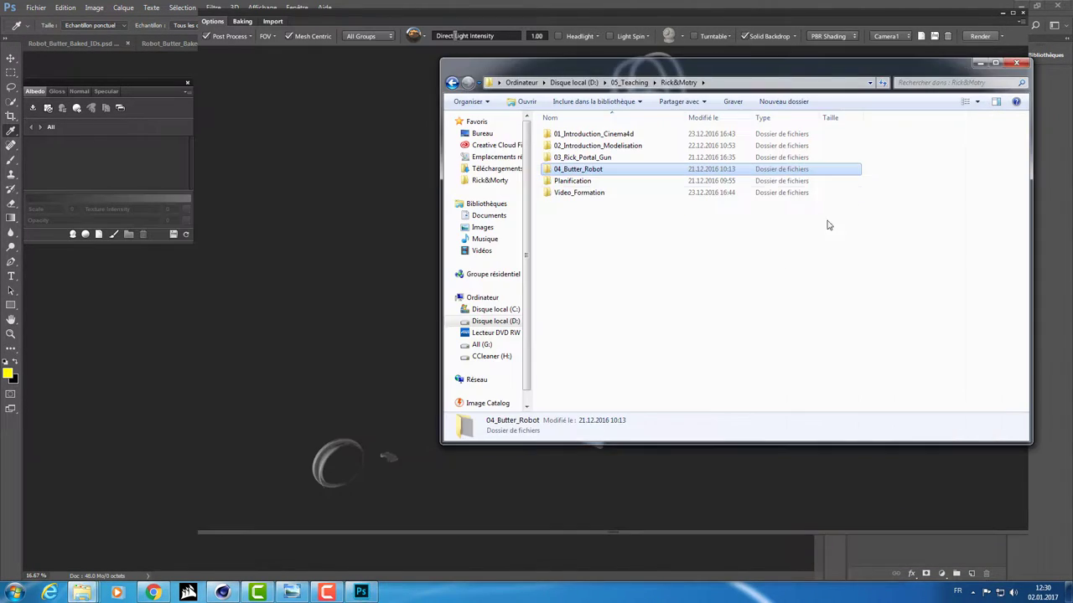
mouse_move(618, 62)
left_mouse_down()
mouse_move(412, 411)
mouse_move(448, 104)
left_mouse_up()
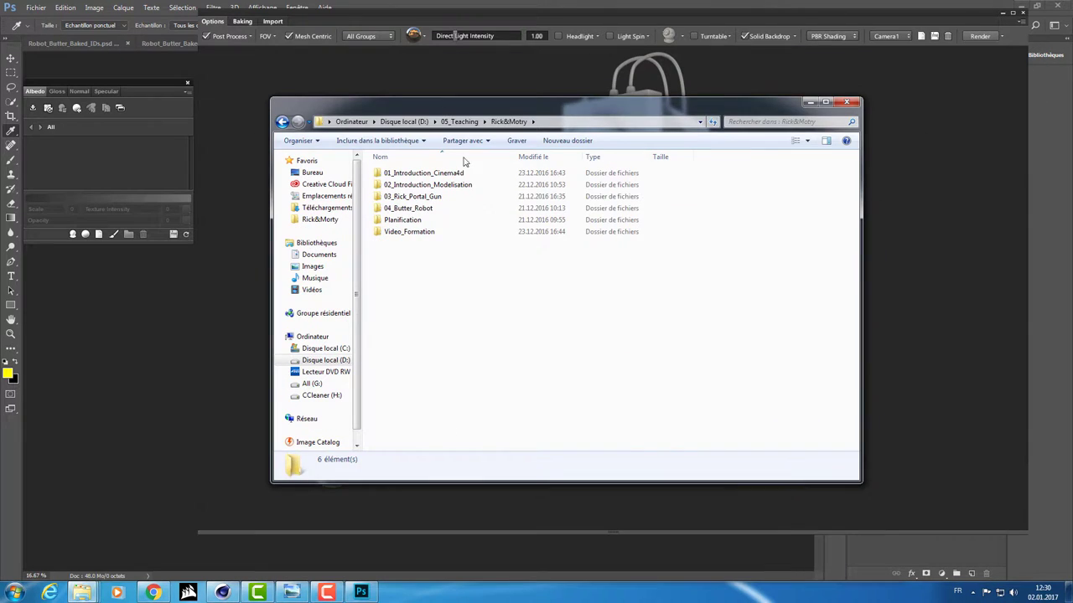
double_click(407, 209)
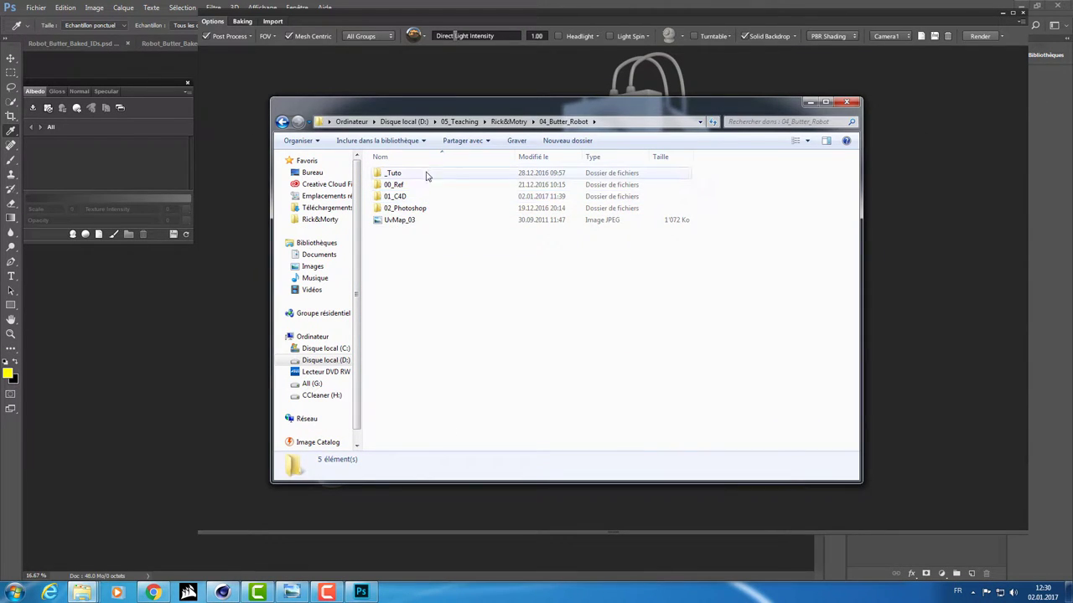
double_click(415, 184)
double_click(419, 174)
double_click(419, 173)
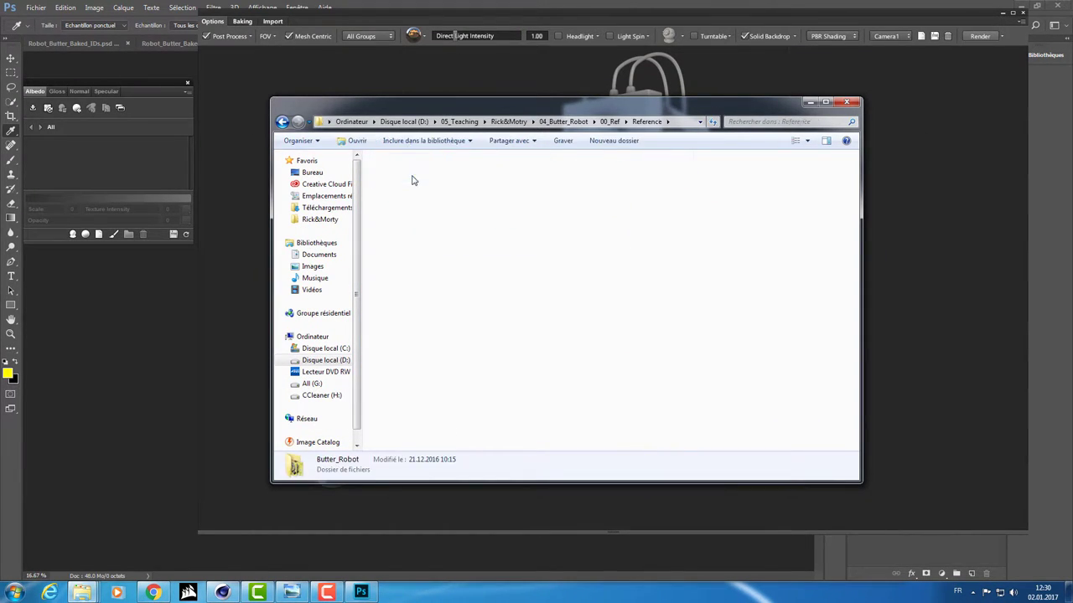
double_click(400, 177)
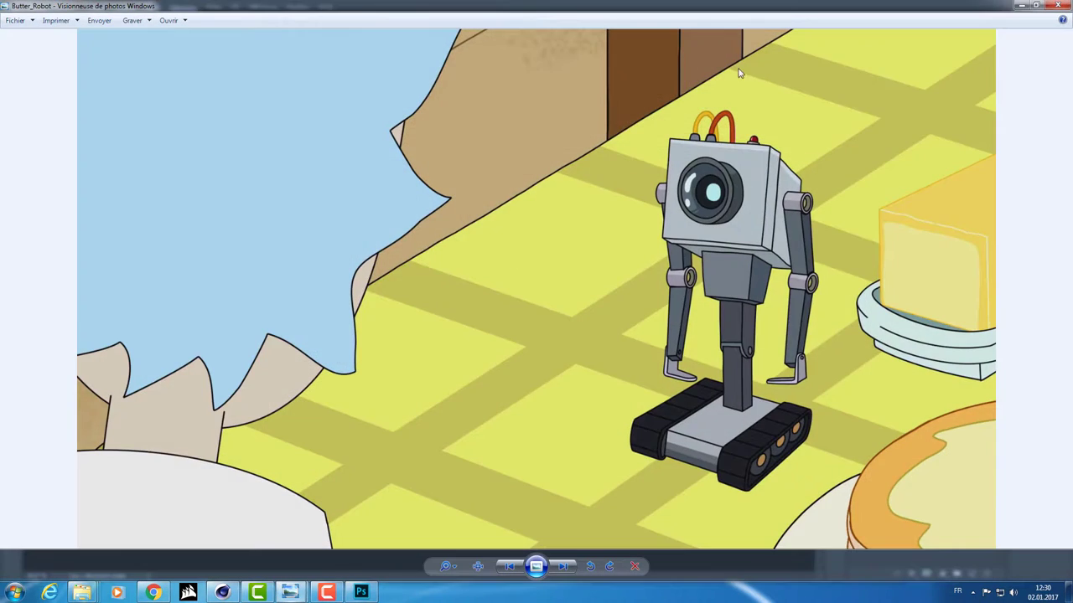
- Zoom around the reference image, then close Photo Viewer and the Explorer window
scroll(675, 322, "up", 3)
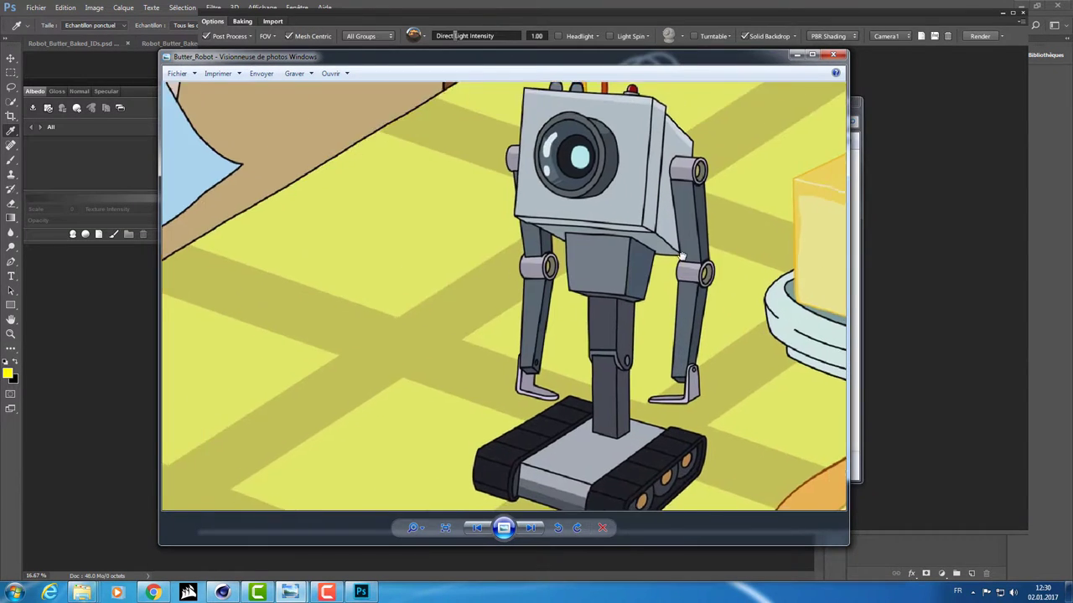
scroll(587, 210, "down", 2)
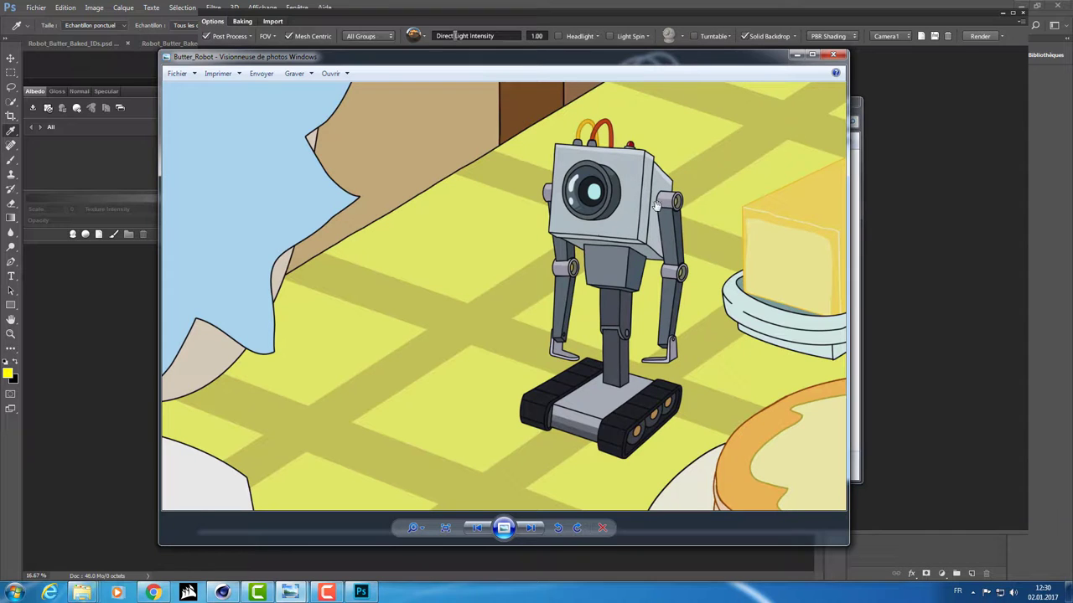
key("alt+F4")
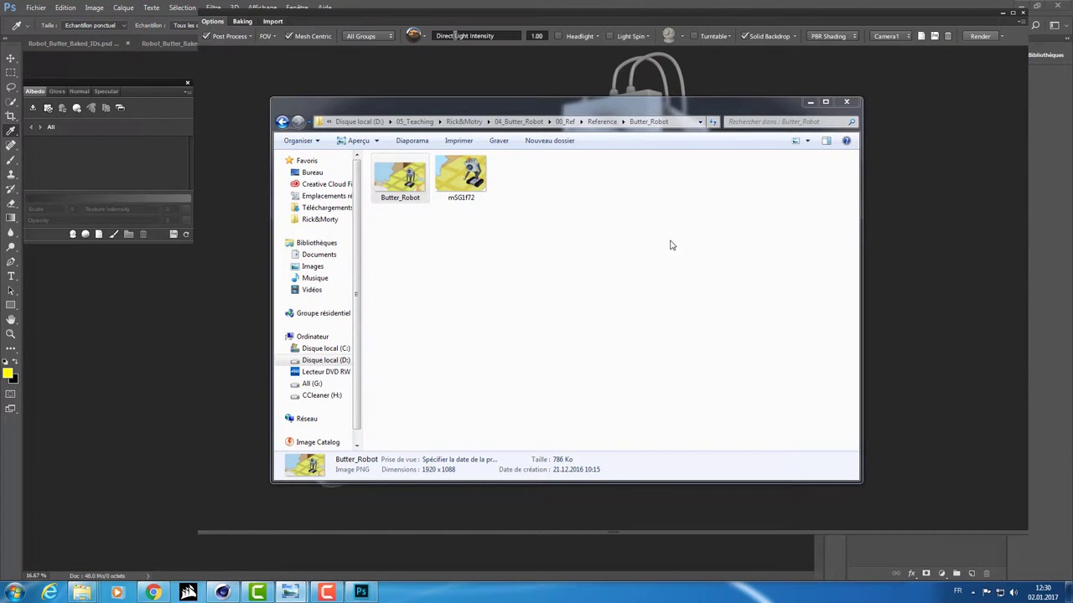
left_click(916, 214)
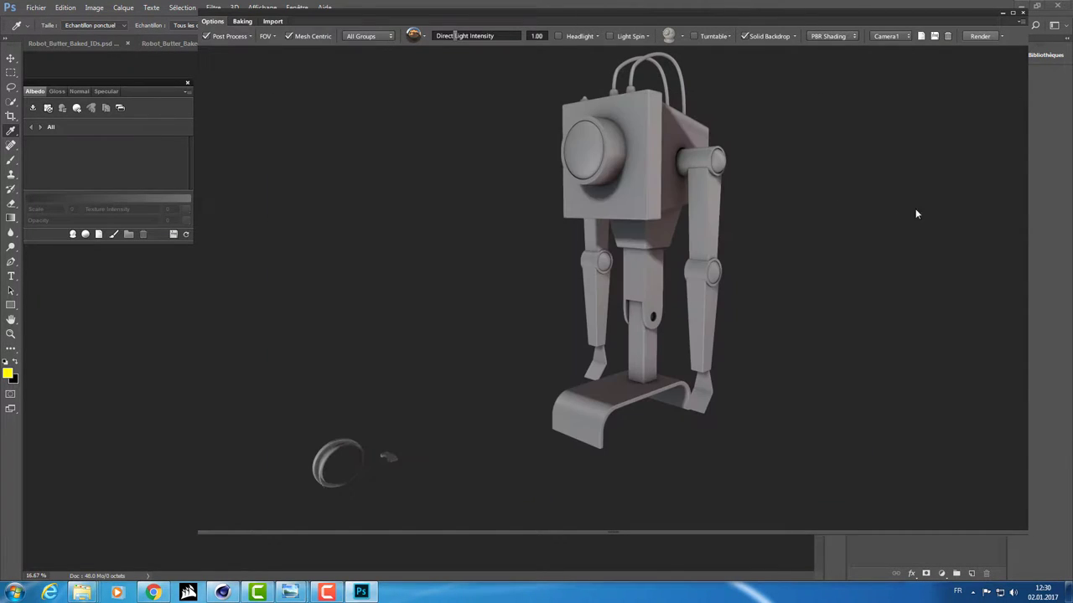
- Open the DDO material library and collapse the Fabric through Organic categories
left_click(72, 233)
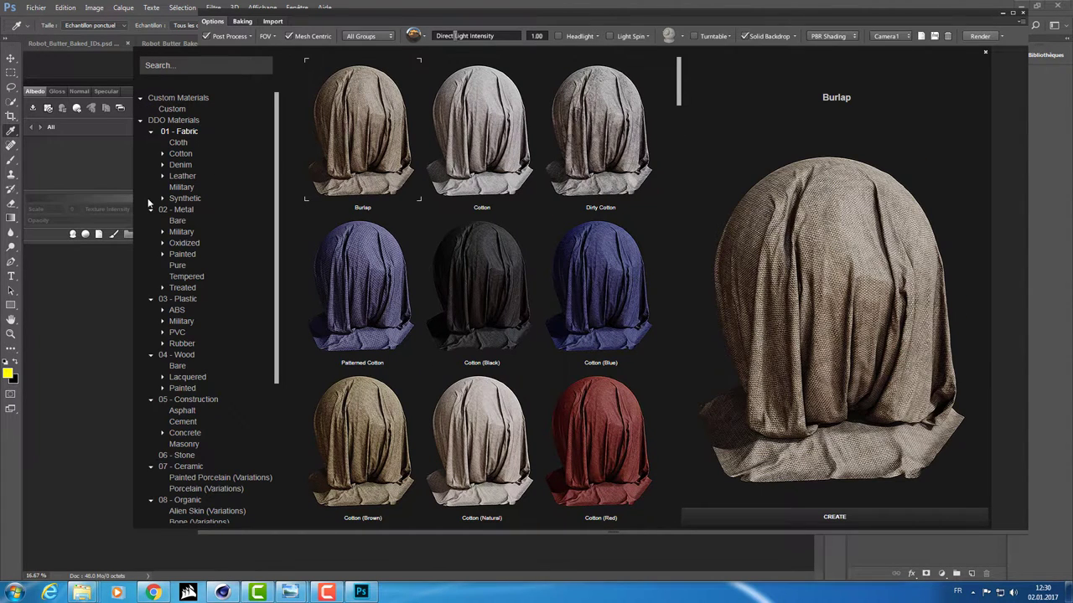
left_click(151, 210)
left_click(152, 131)
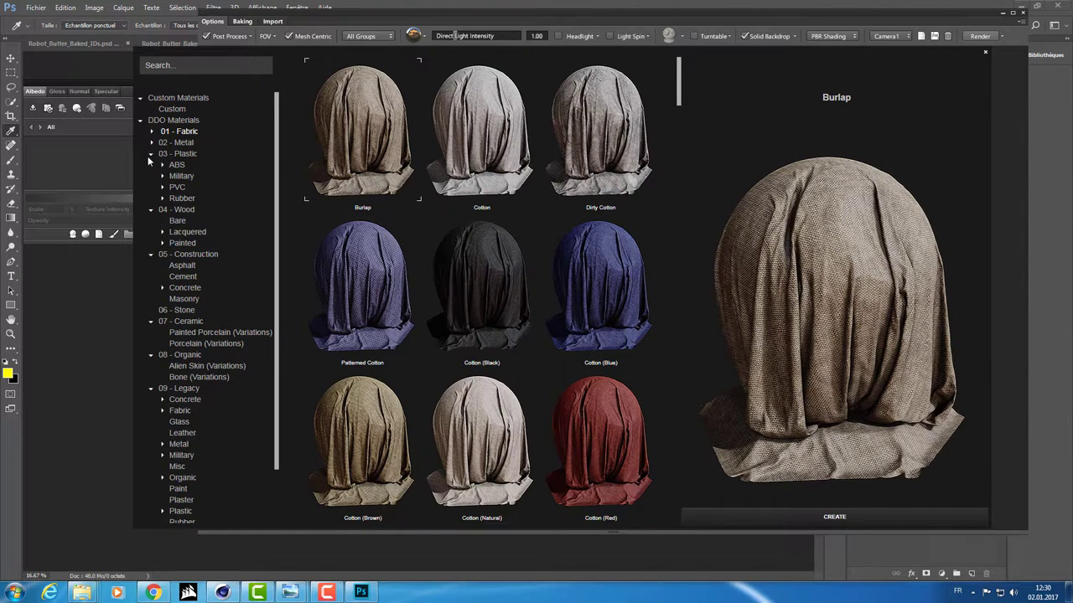
left_click(151, 154)
left_click(152, 165)
left_click(152, 176)
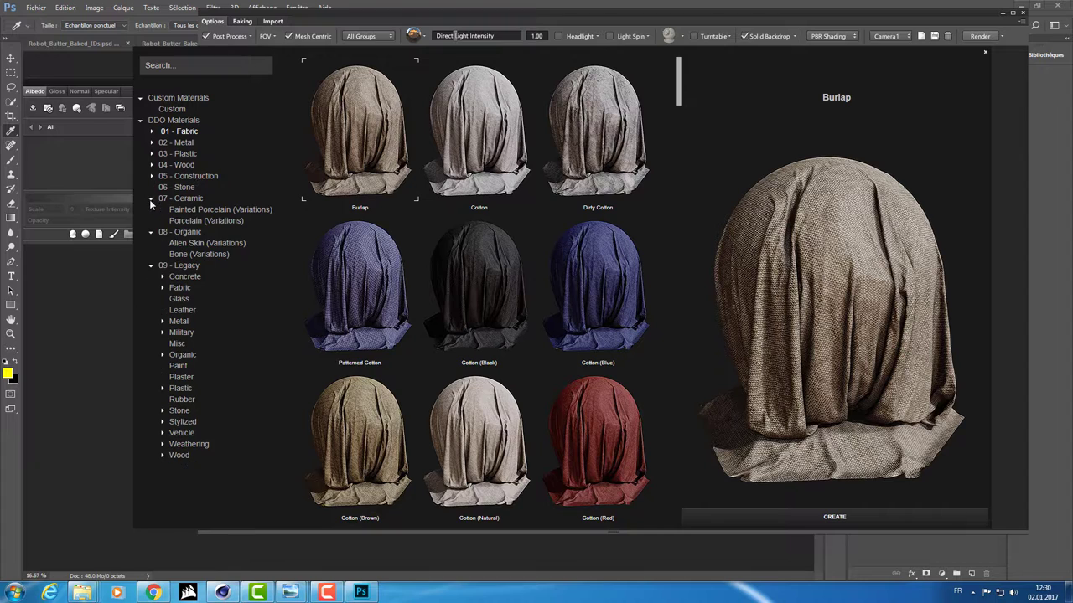
left_click(151, 198)
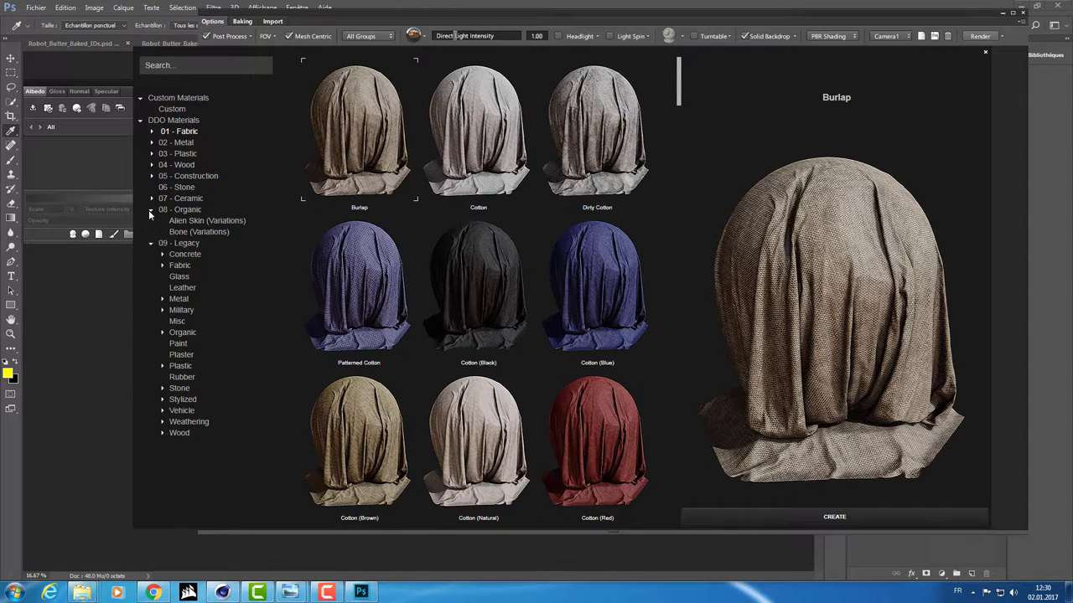
left_click(151, 210)
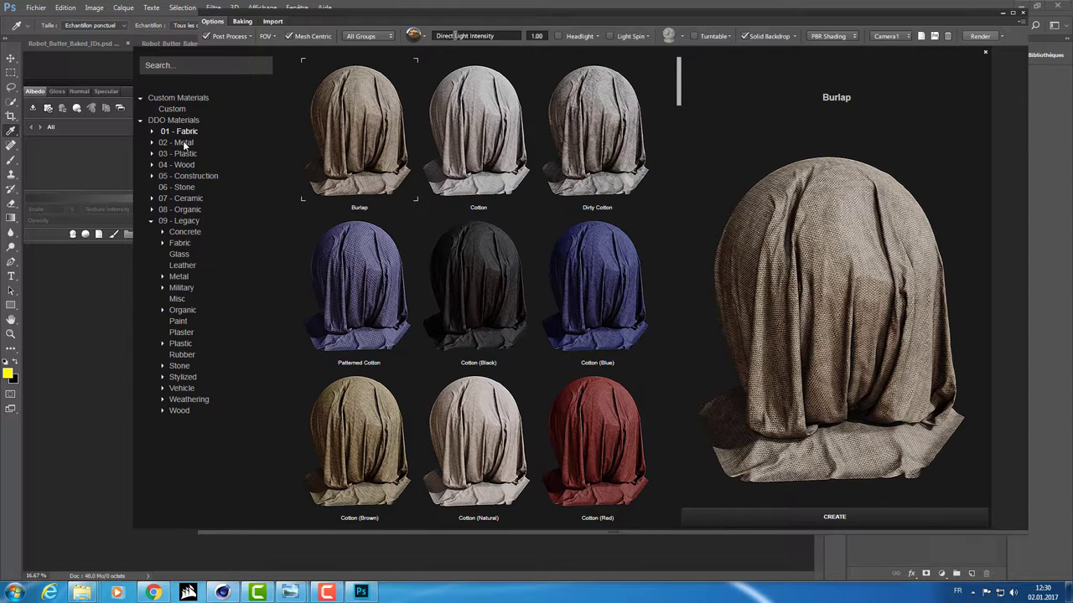
- Expand 02 - Metal to its Military materials, then browse the 09 - Legacy metal subcategories
left_click(152, 145)
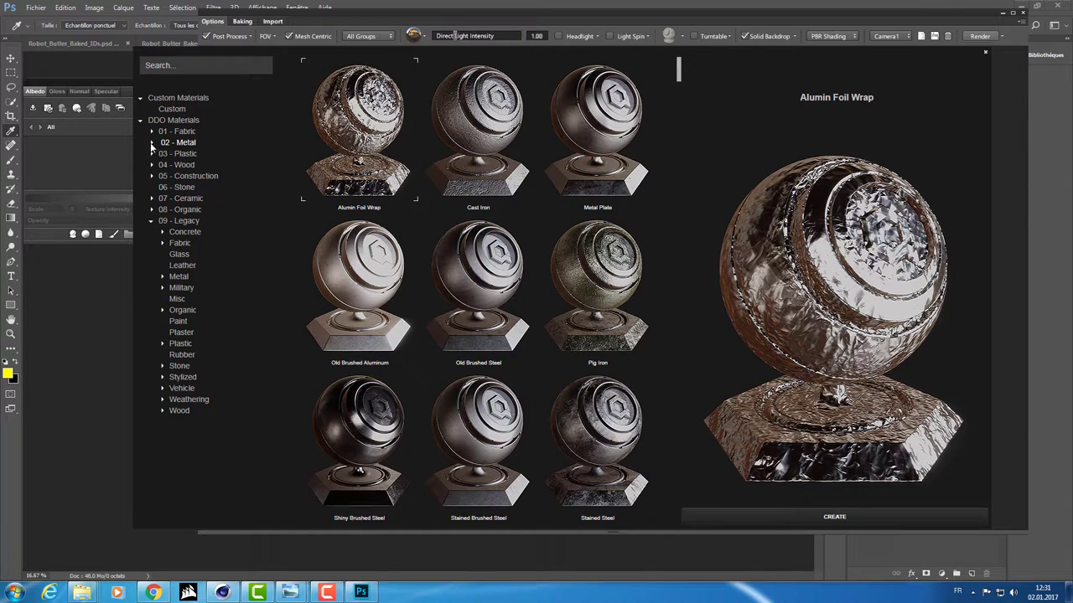
left_click(151, 144)
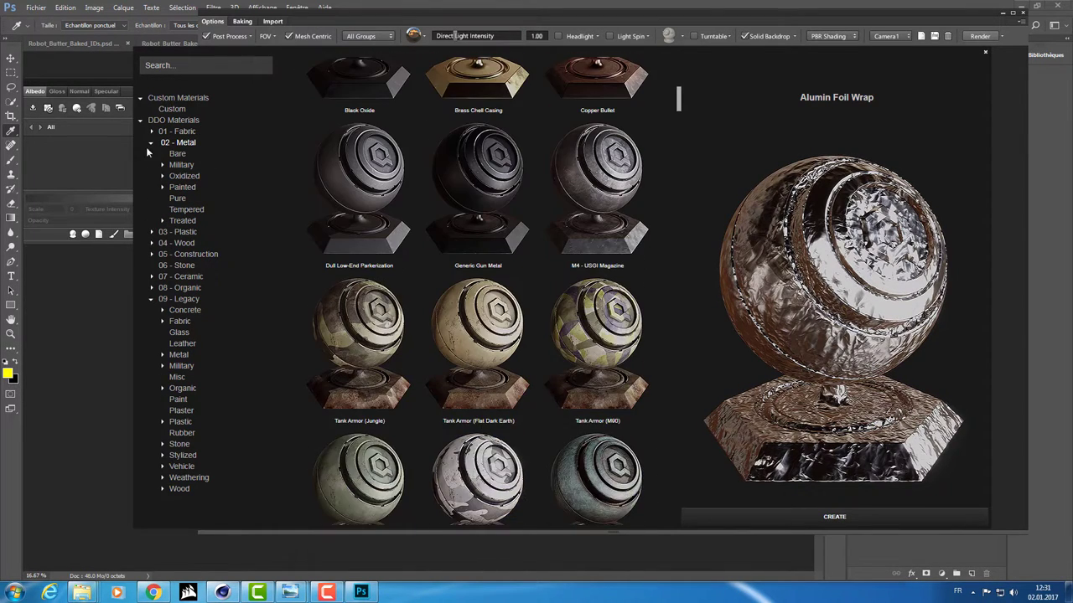
left_click(182, 165)
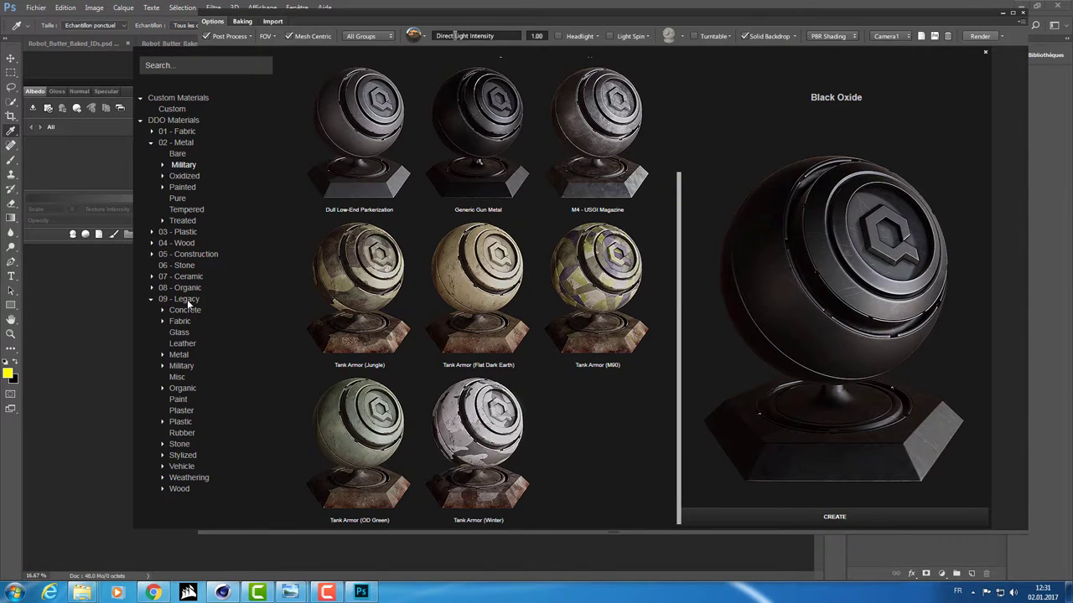
left_click(187, 299)
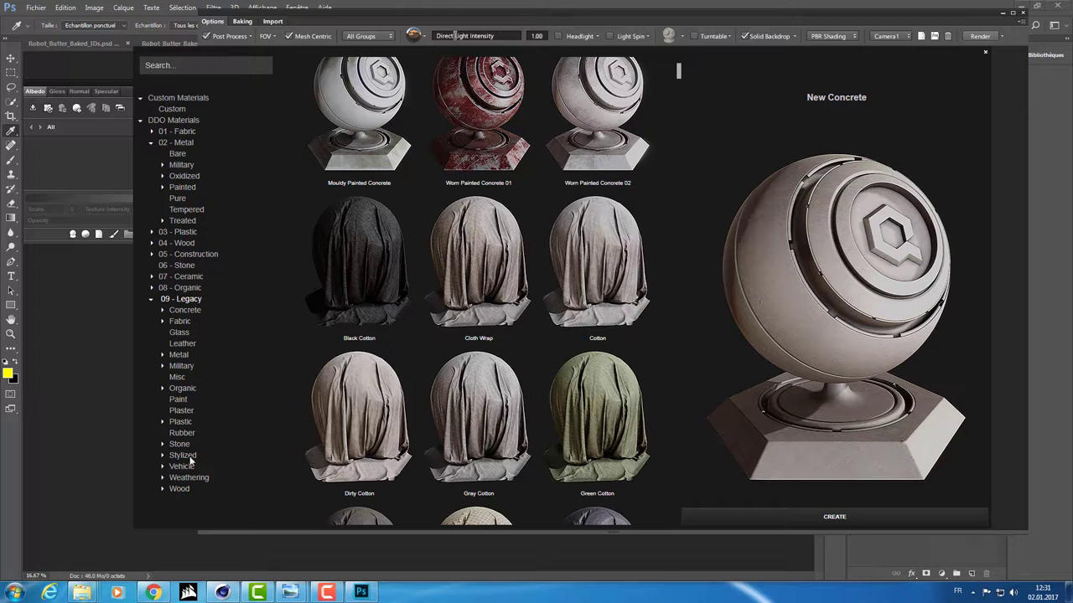
left_click(181, 369)
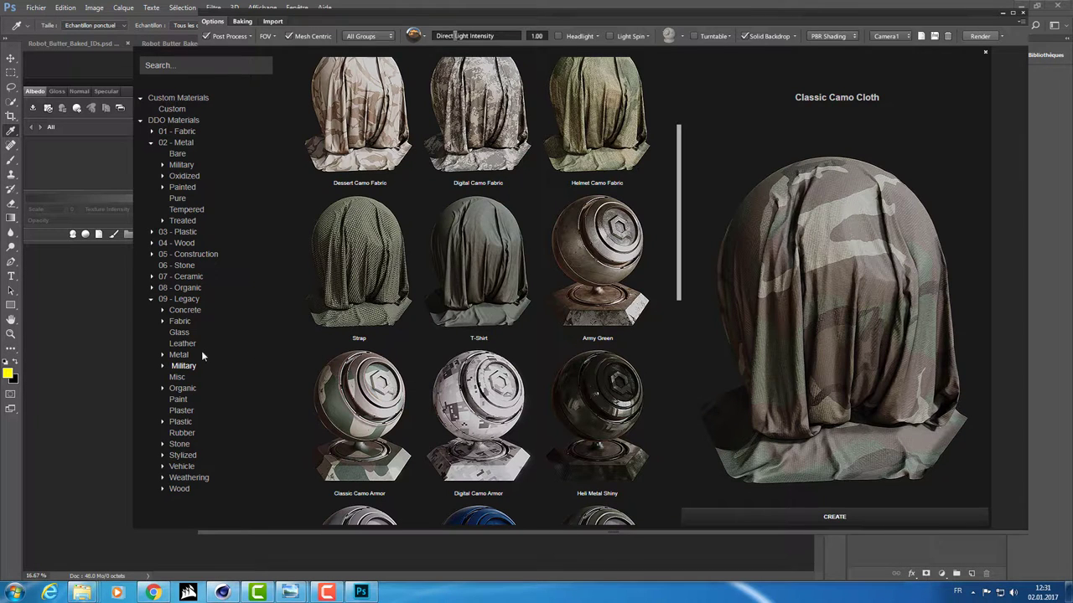
left_click(163, 355)
left_click(186, 368)
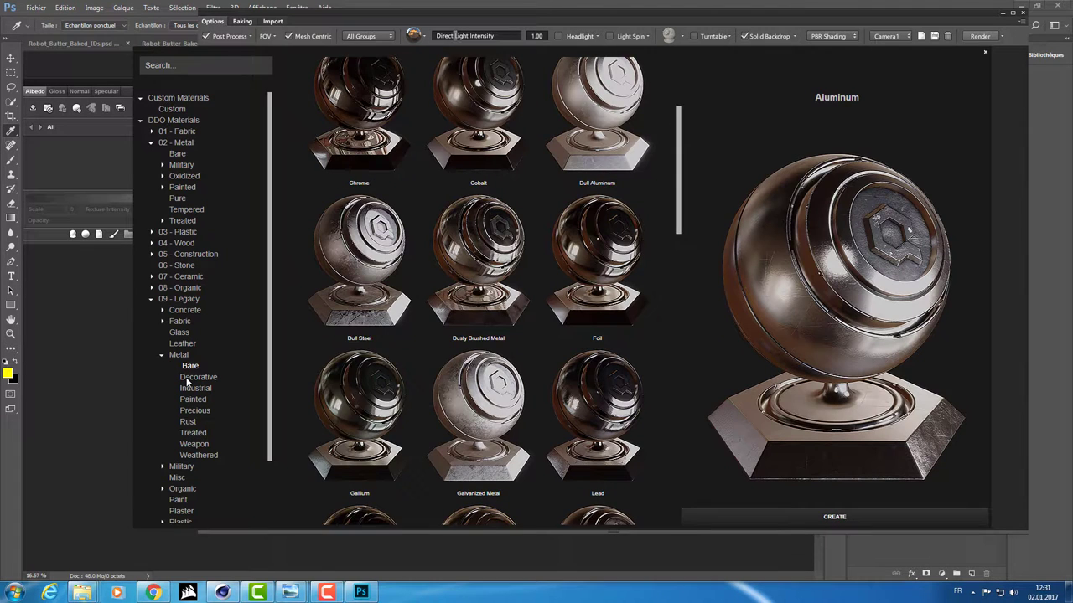
scroll(434, 353, "down", 1)
scroll(435, 352, "down", 2)
scroll(434, 352, "down", 2)
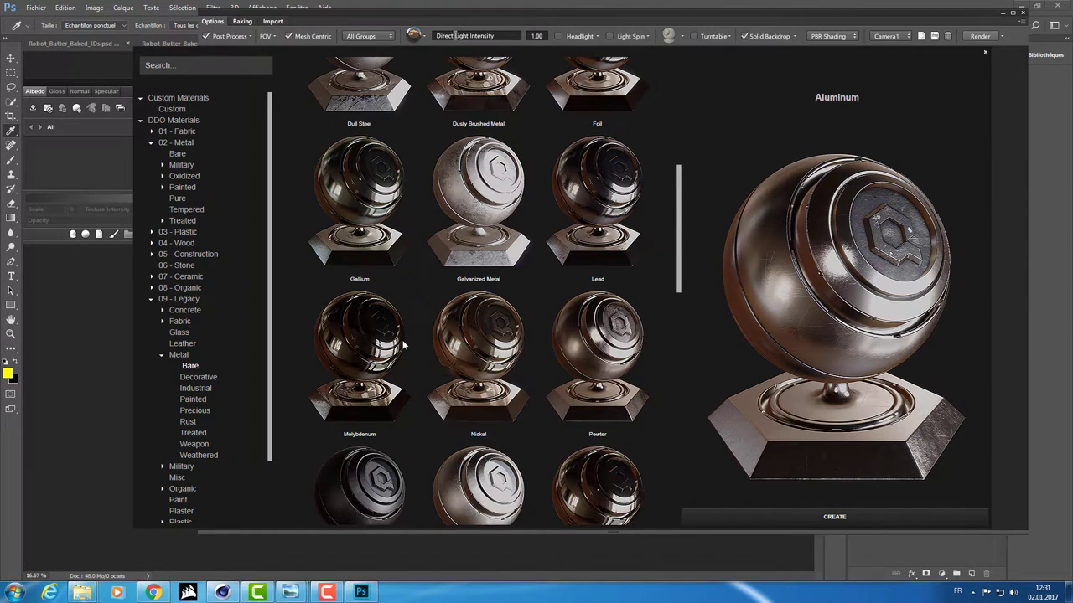
scroll(403, 345, "down", 3)
scroll(402, 344, "down", 1)
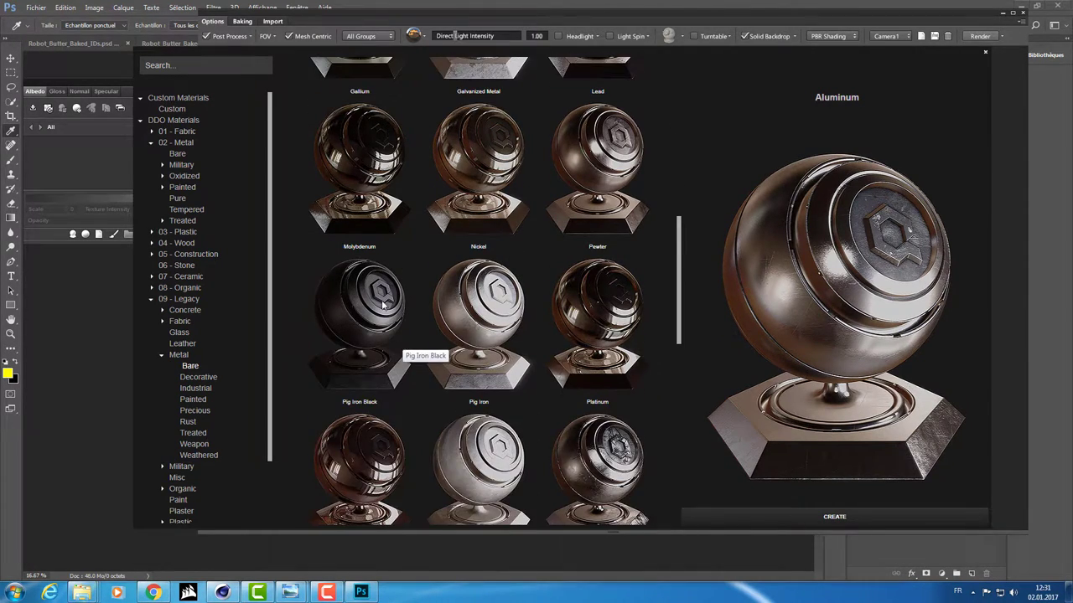
scroll(383, 307, "down", 3)
scroll(383, 307, "down", 2)
scroll(383, 307, "down", 2)
scroll(384, 310, "down", 2)
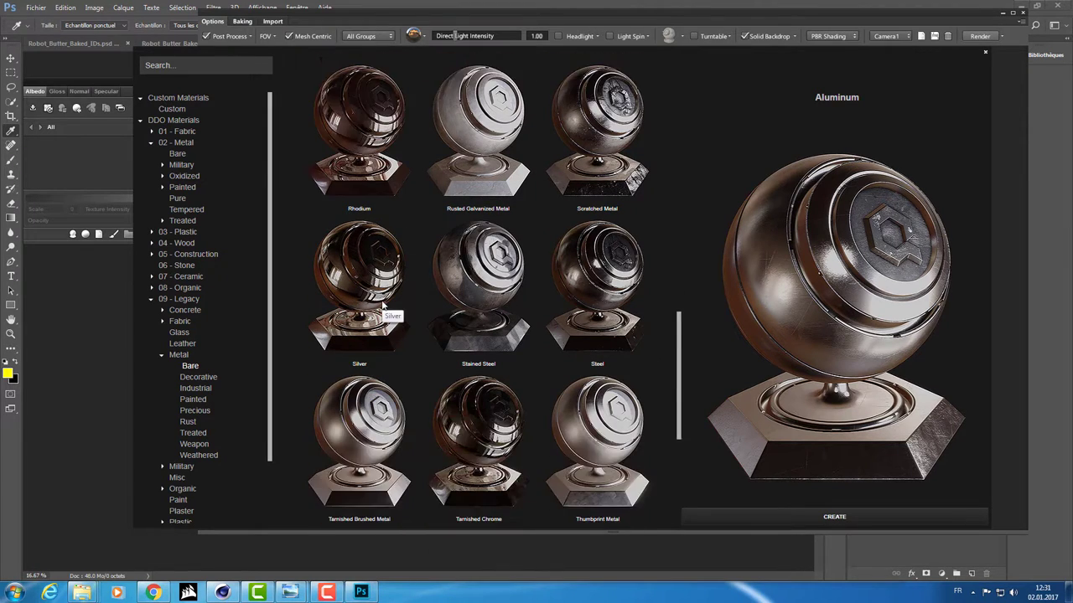
scroll(383, 307, "down", 3)
scroll(383, 307, "down", 2)
scroll(383, 307, "down", 2)
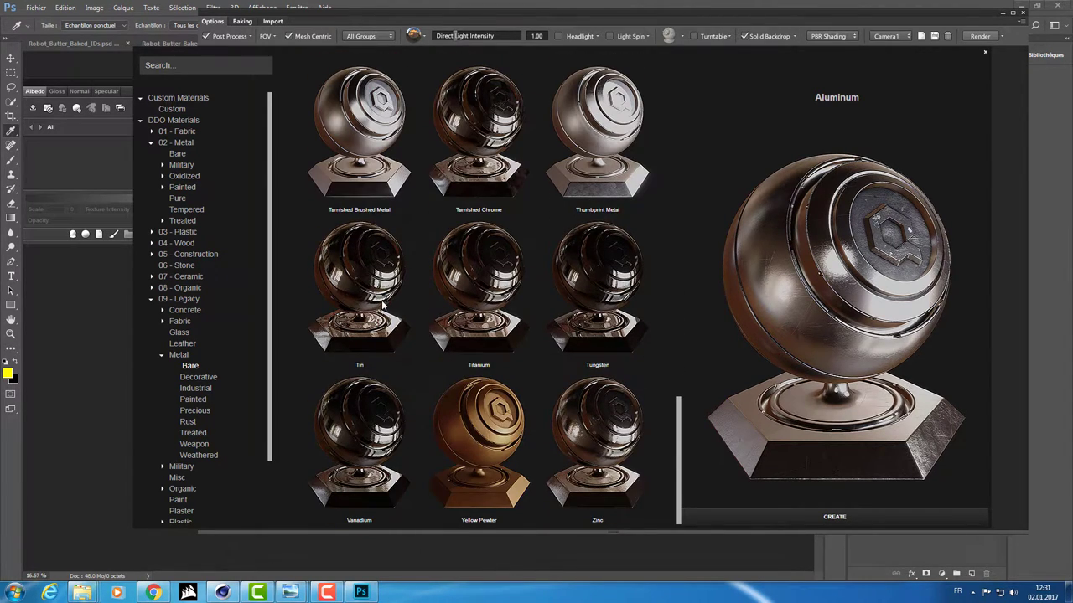
- Browse the Decorative, Industrial, Painted and Precious gold metal materials
left_click(200, 377)
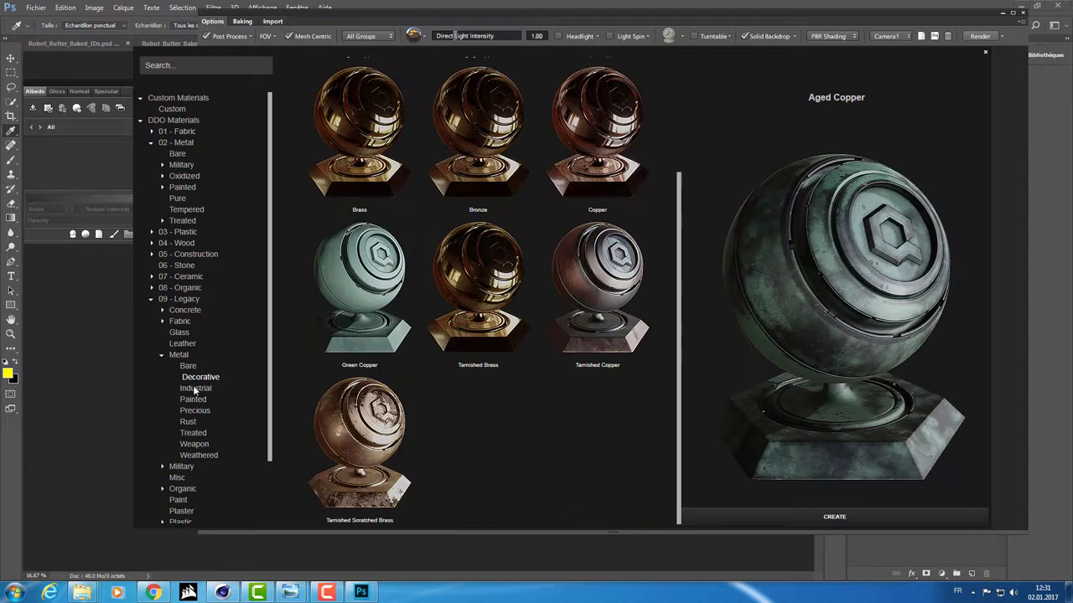
left_click(195, 388)
left_click(198, 401)
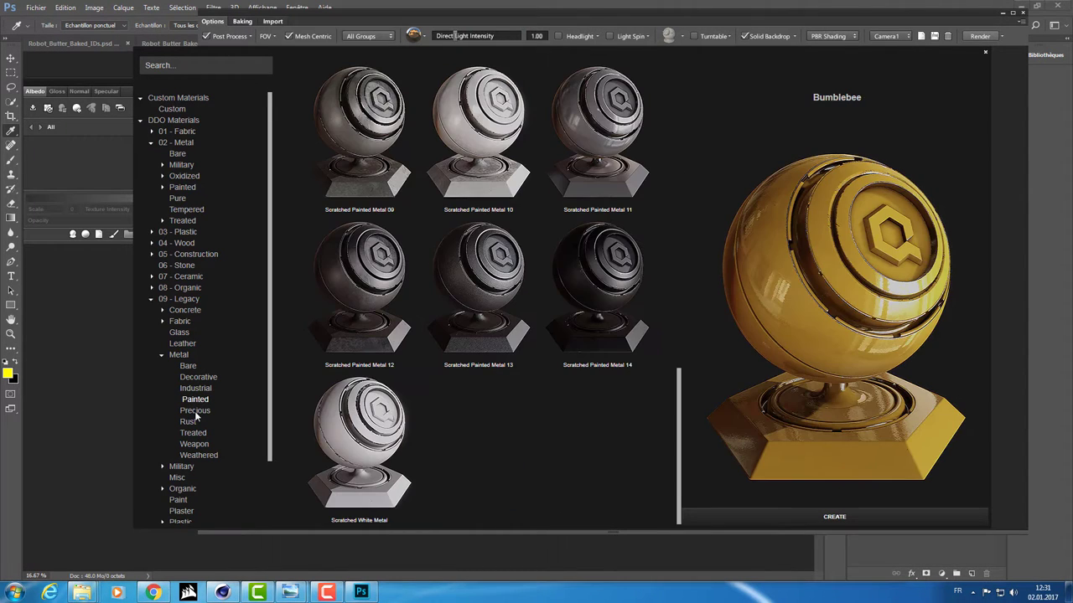
left_click(194, 411)
left_click(196, 401)
left_click(194, 410)
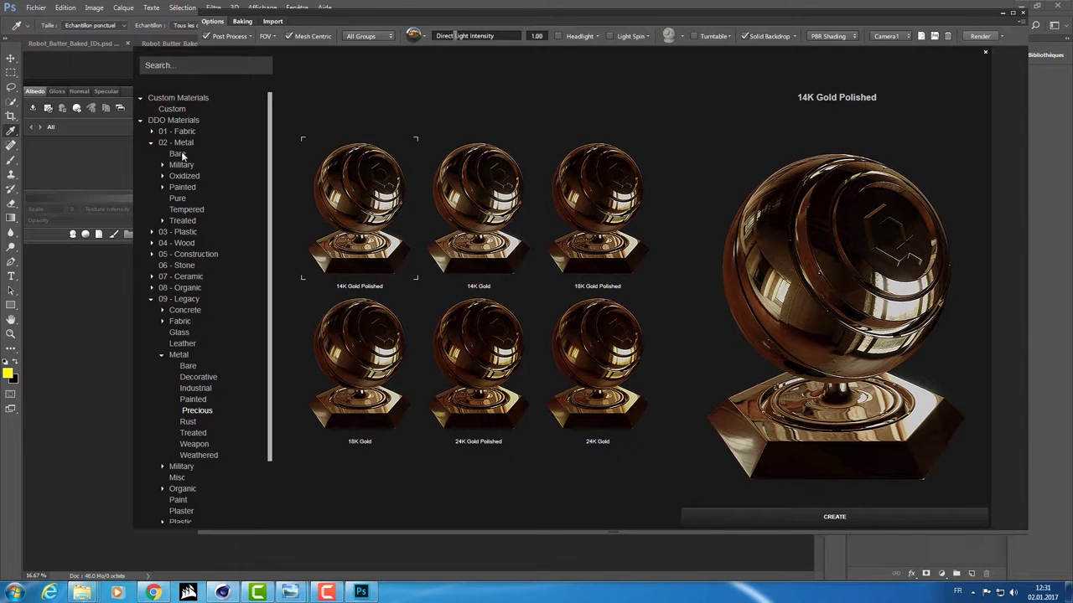
- Pick M4 - USGI Magazine from 02 - Metal > Military and create it on the robot
left_click(179, 155)
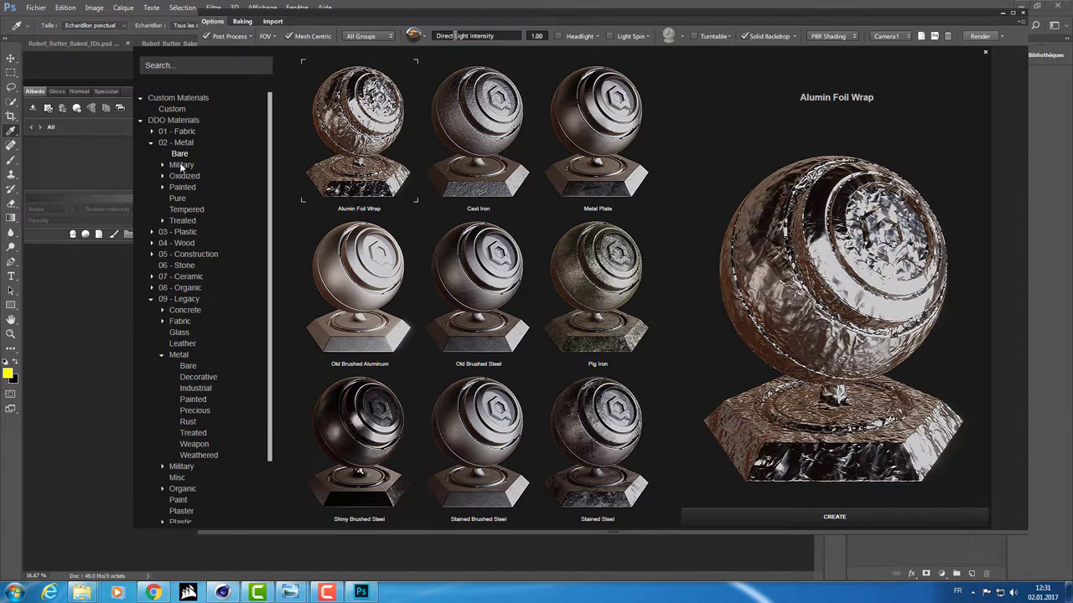
left_click(180, 165)
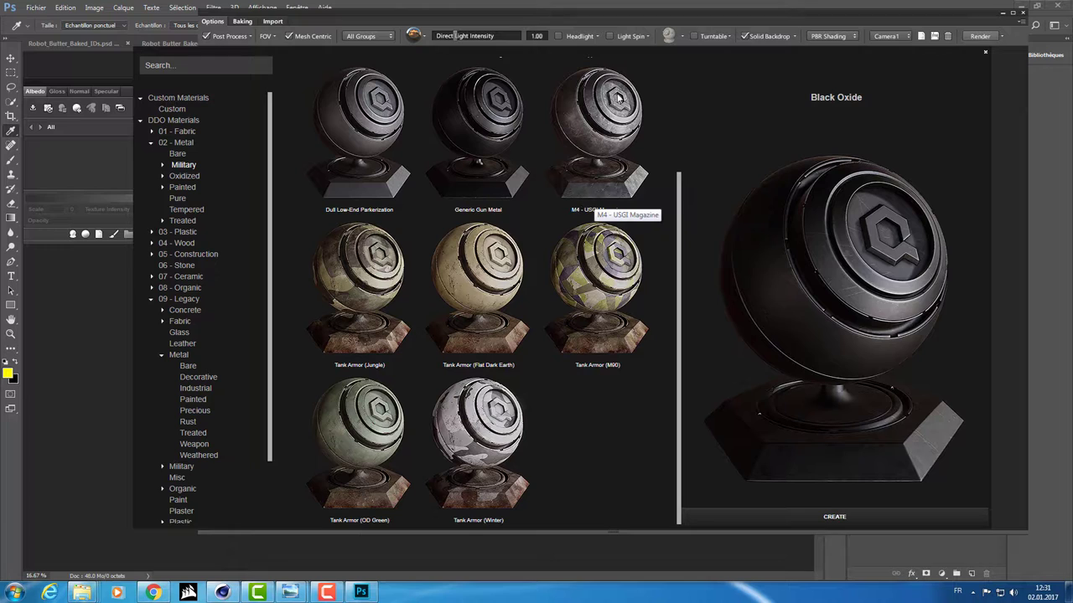
left_click(617, 99)
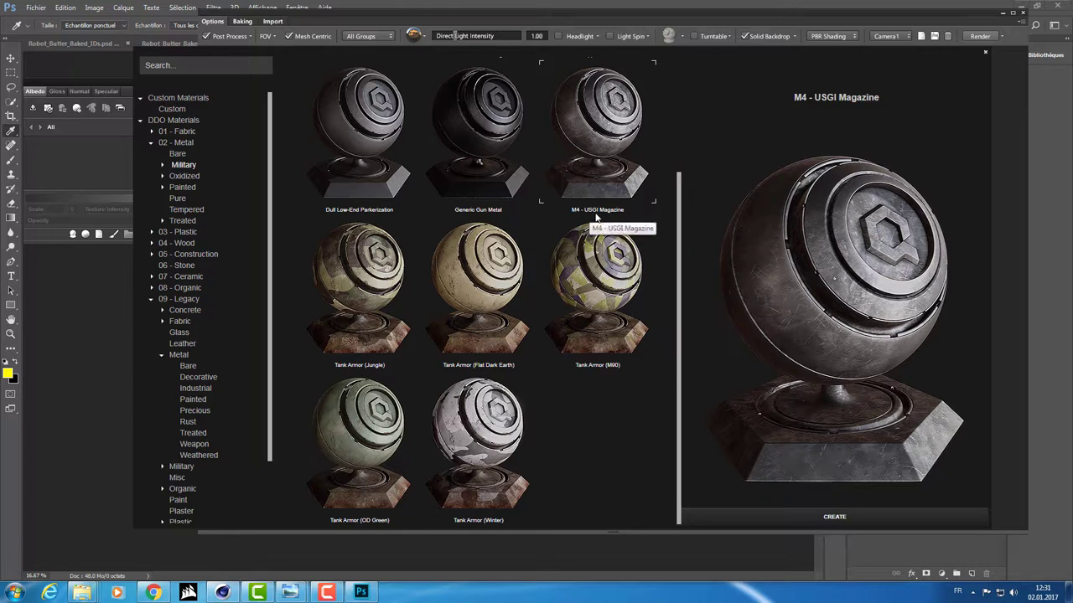
left_click(830, 516)
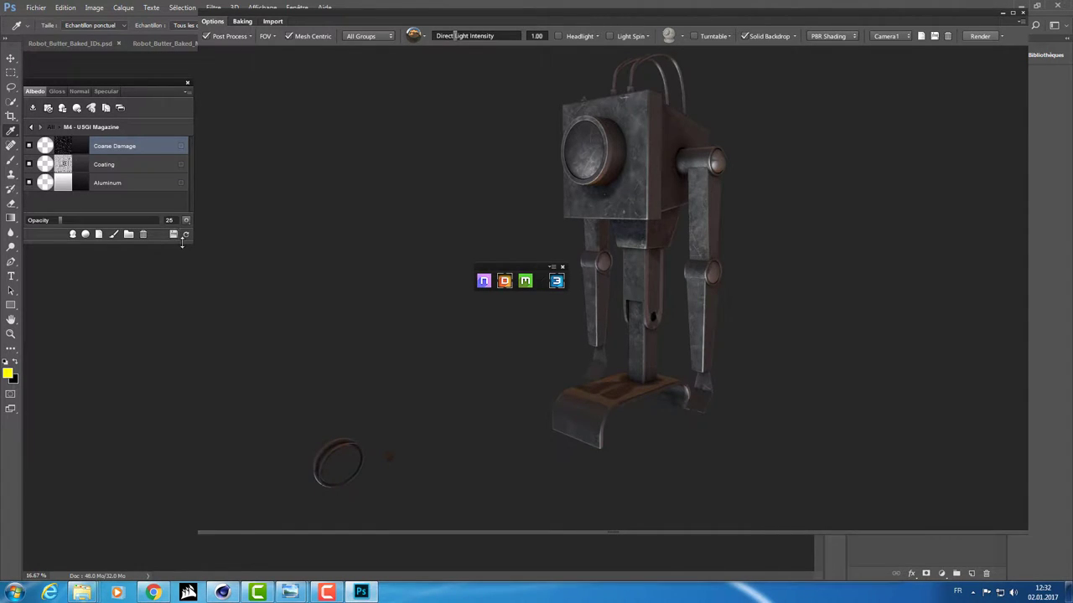
- Enlarge the layer list, orbit the robot, and dock the 3DO preview back over the Albedo document
left_click_drag(195, 243, 185, 385)
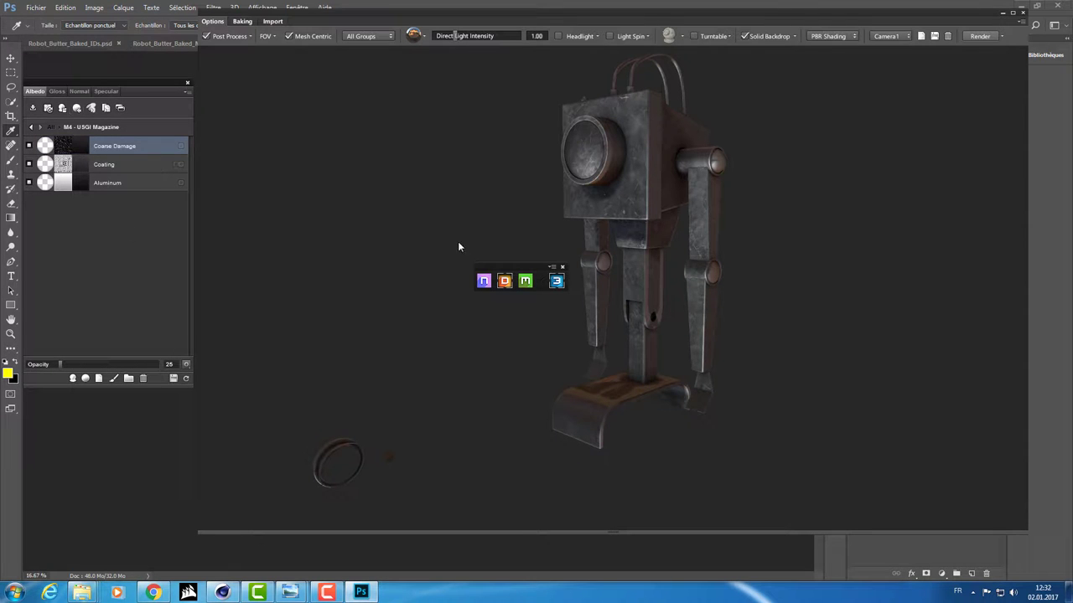
mouse_move(520, 160)
left_mouse_down()
mouse_move(657, 198)
mouse_move(530, 248)
left_mouse_up()
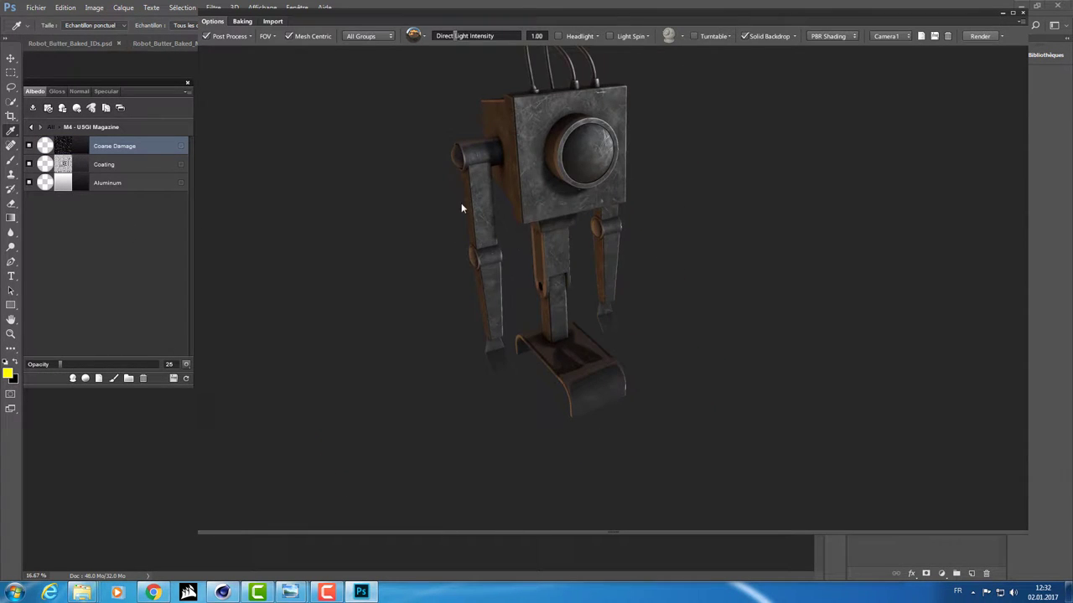
left_click_drag(460, 207, 531, 74)
mouse_move(543, 21)
left_mouse_down()
mouse_move(533, 273)
mouse_move(83, 411)
left_mouse_up()
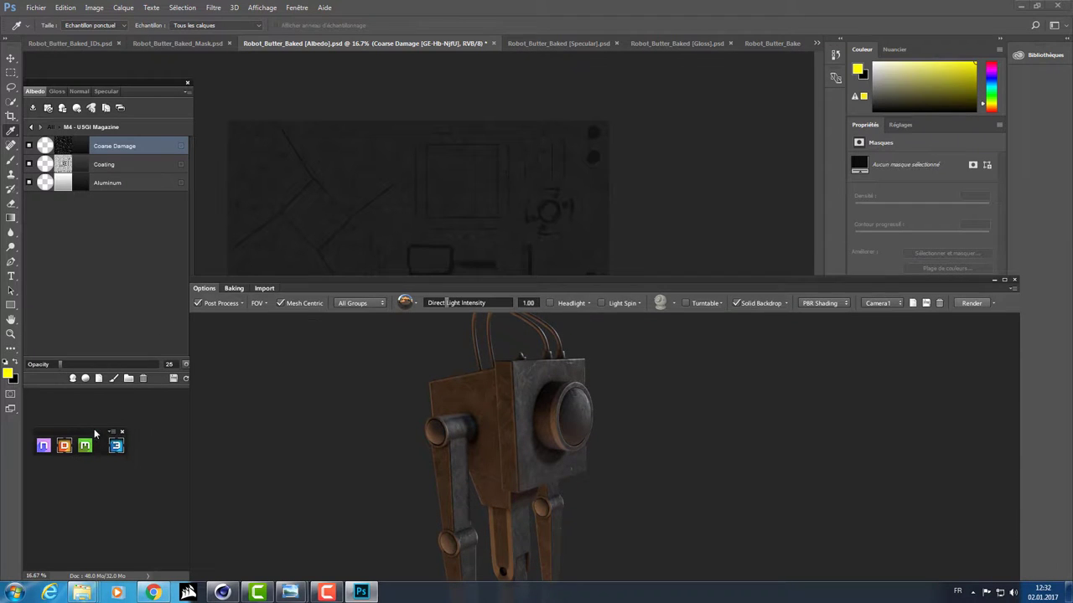
left_click_drag(401, 285, 411, 38)
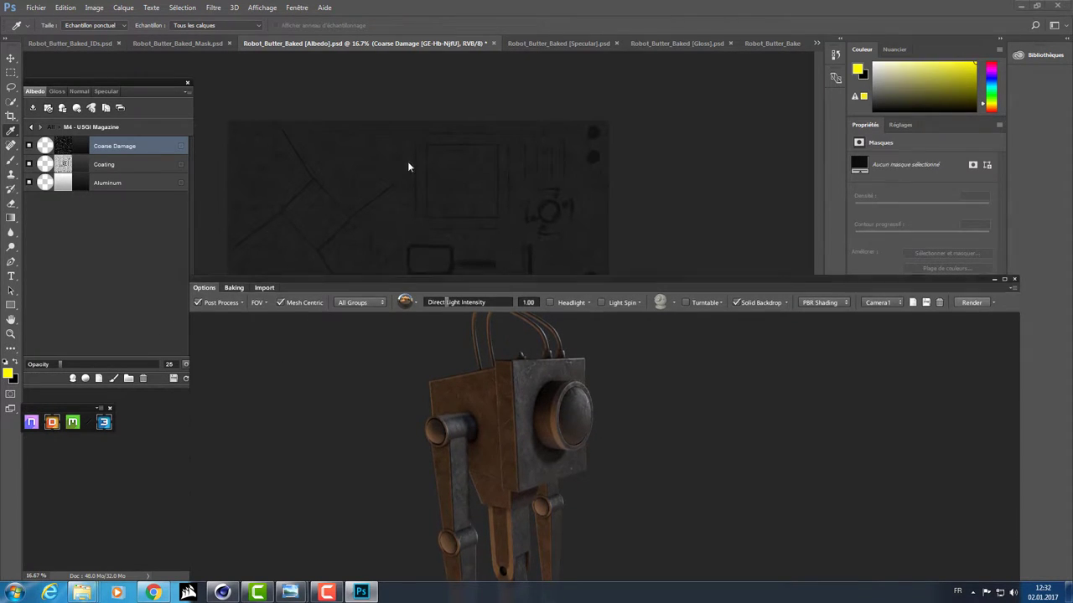
left_click_drag(494, 198, 589, 173)
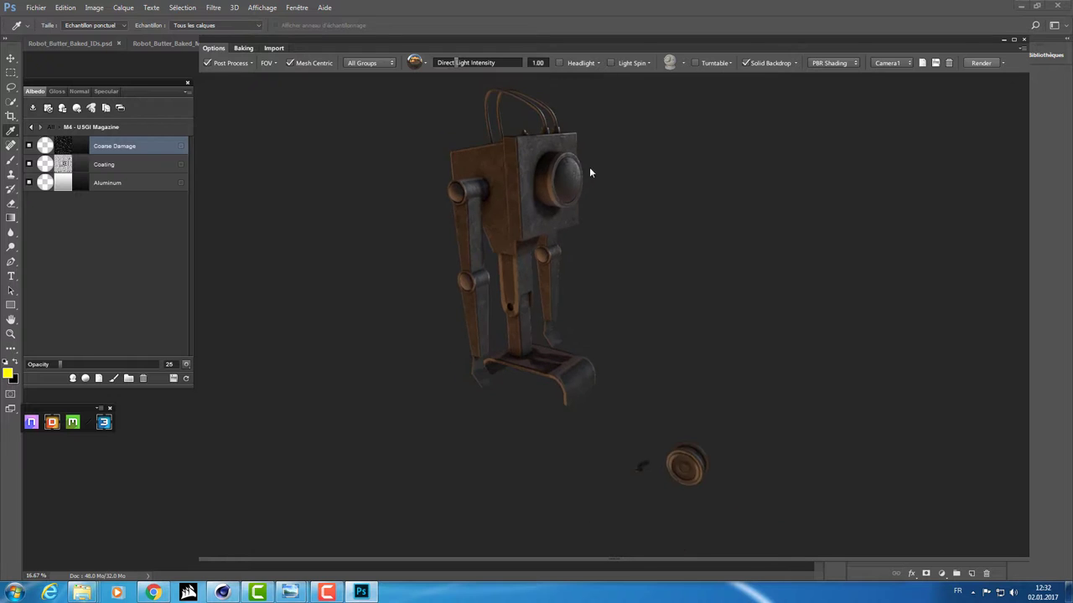
scroll(385, 304, "up", 3)
scroll(501, 217, "up", 2)
scroll(516, 172, "up", 2)
mouse_move(516, 172)
left_mouse_down()
mouse_move(498, 402)
mouse_move(570, 374)
mouse_move(677, 380)
mouse_move(638, 309)
mouse_move(605, 294)
mouse_move(682, 294)
left_mouse_up()
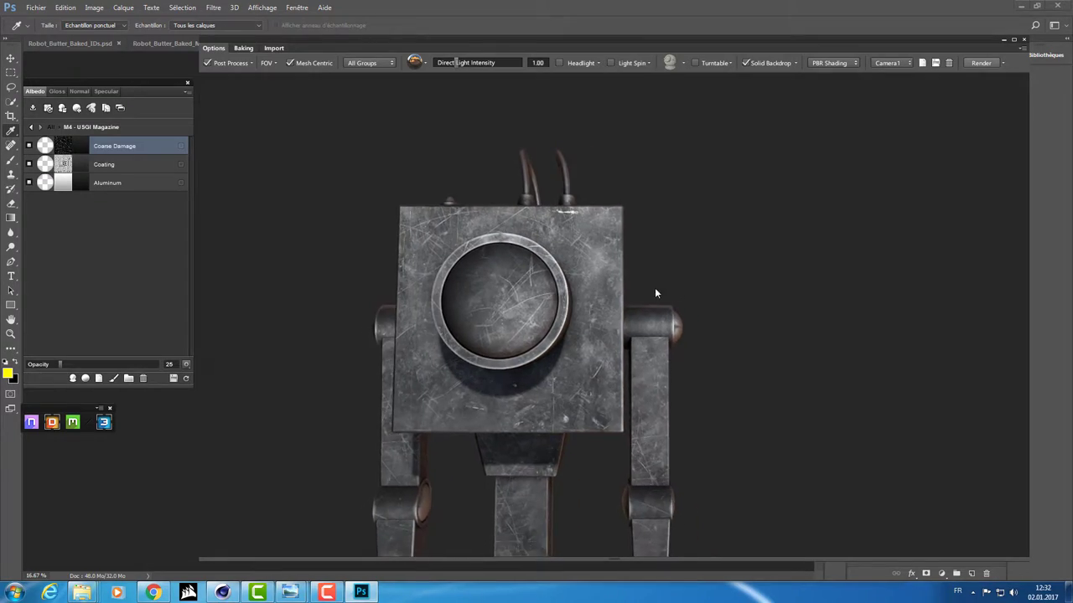
scroll(563, 393, "up", 5)
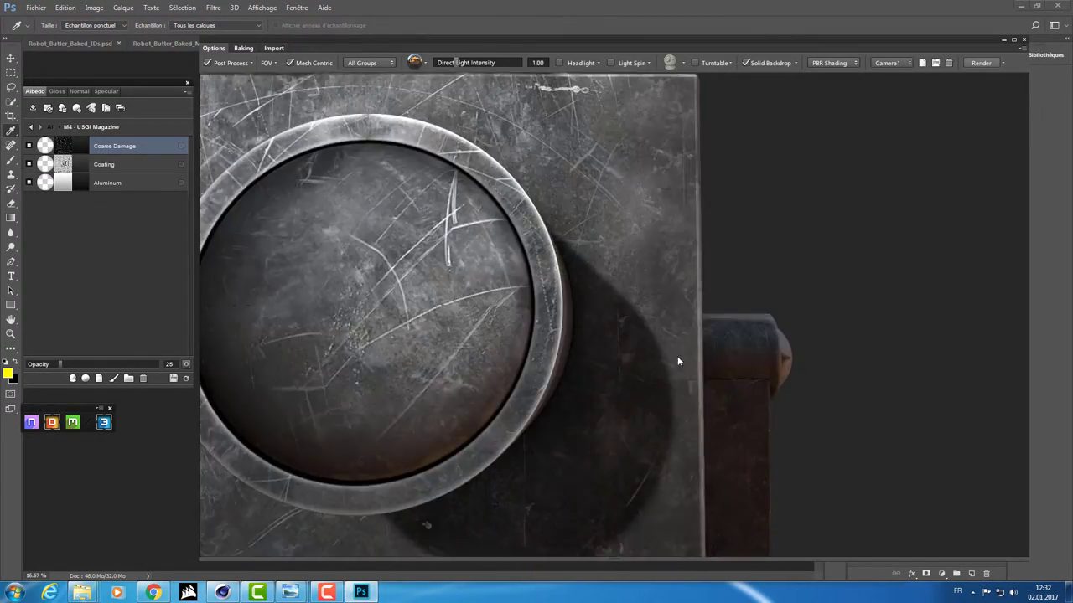
mouse_move(677, 361)
left_mouse_down("shift")
mouse_move(599, 368)
mouse_move(598, 319)
mouse_move(561, 337)
mouse_move(490, 284)
mouse_move(610, 296)
mouse_move(574, 352)
mouse_move(623, 287)
mouse_move(568, 376)
mouse_move(520, 313)
mouse_move(565, 312)
left_mouse_up("shift")
scroll(561, 236, "up", 3)
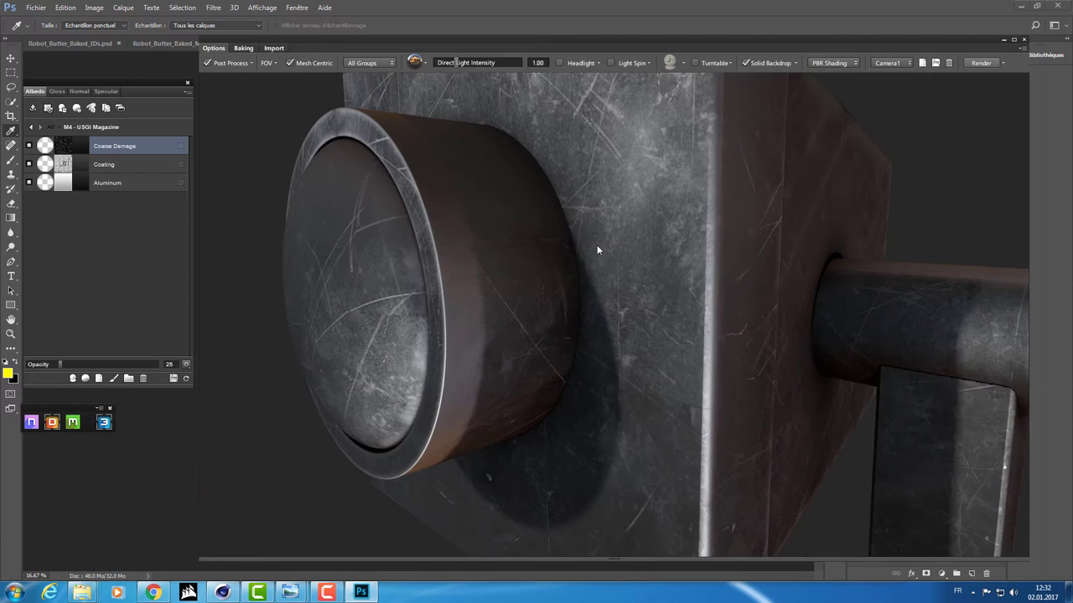
left_click_drag(597, 245, 643, 236)
scroll(754, 114, "down", 5)
mouse_move(754, 114)
left_mouse_down()
mouse_move(630, 146)
mouse_move(634, 232)
left_mouse_up()
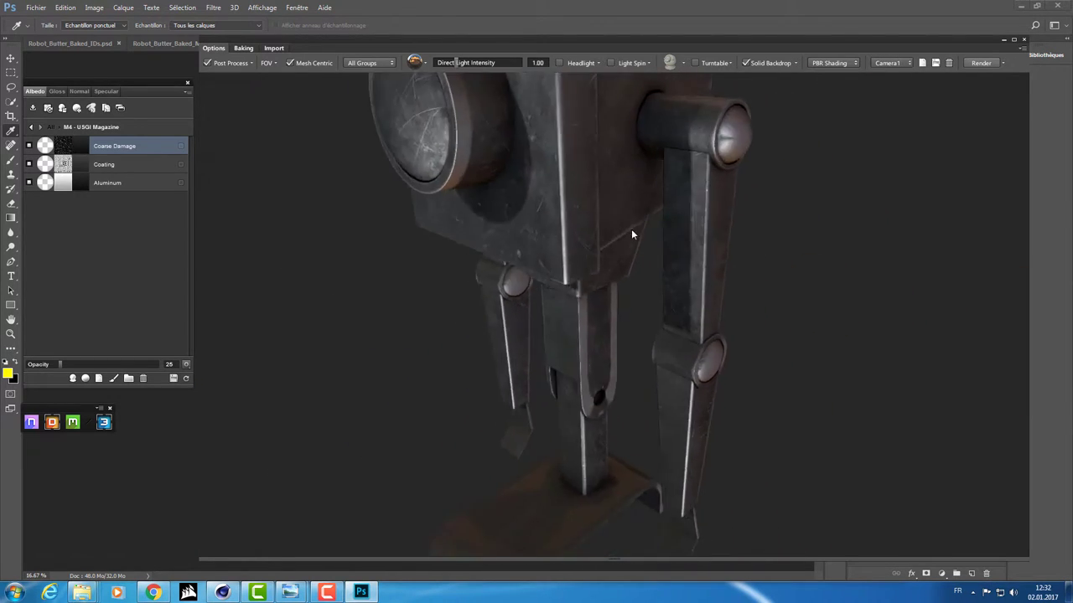
scroll(629, 192, "down", 3)
scroll(593, 324, "up", 3)
mouse_move(593, 324)
left_mouse_down()
mouse_move(515, 275)
mouse_move(577, 294)
left_mouse_up()
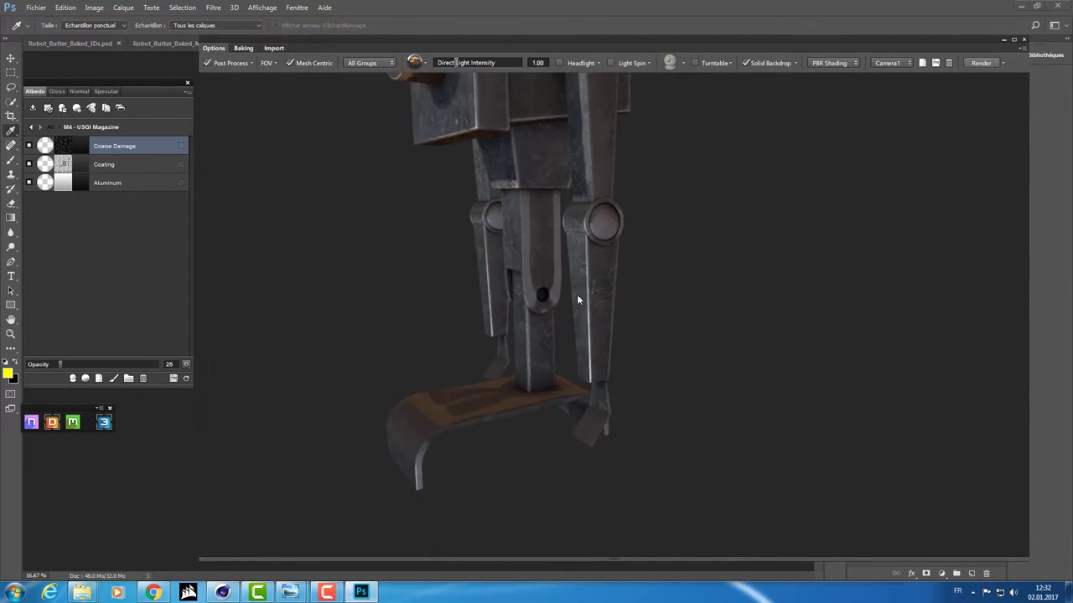
scroll(538, 332, "up", 3)
mouse_move(537, 332)
left_mouse_down()
mouse_move(560, 179)
mouse_move(549, 244)
mouse_move(575, 209)
mouse_move(689, 184)
mouse_move(728, 148)
mouse_move(494, 225)
mouse_move(498, 352)
mouse_move(515, 337)
mouse_move(380, 416)
mouse_move(434, 259)
mouse_move(486, 311)
mouse_move(522, 288)
mouse_move(460, 316)
mouse_move(545, 286)
mouse_move(510, 307)
mouse_move(462, 275)
mouse_move(414, 210)
mouse_move(481, 319)
left_mouse_up()
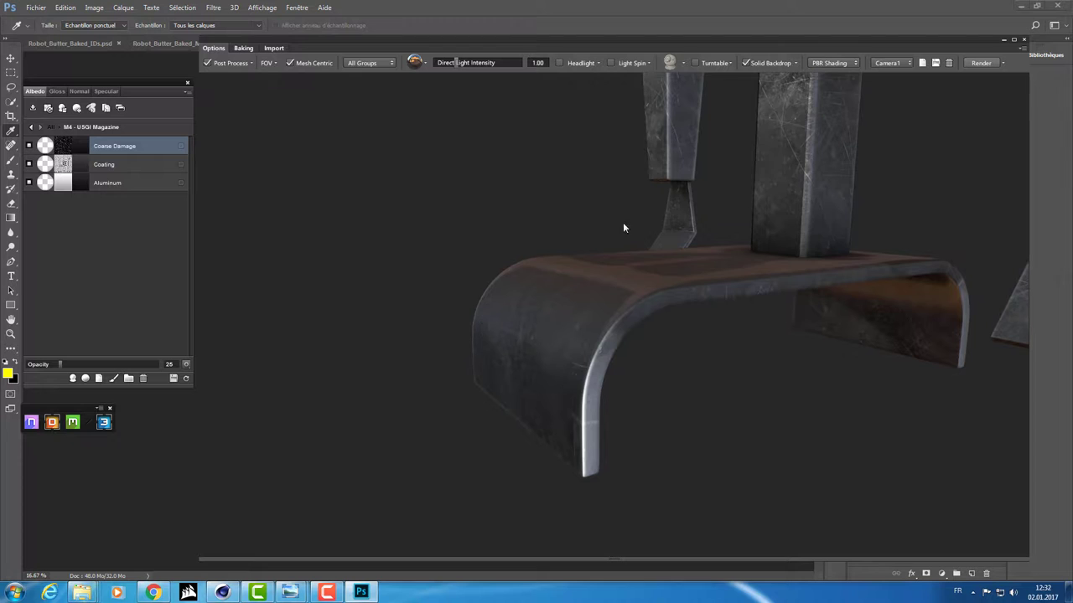
mouse_move(622, 223)
left_mouse_down("shift")
mouse_move(570, 258)
mouse_move(676, 221)
mouse_move(660, 239)
mouse_move(612, 250)
mouse_move(634, 244)
mouse_move(491, 486)
mouse_move(556, 343)
mouse_move(562, 390)
mouse_move(567, 285)
mouse_move(594, 345)
mouse_move(550, 347)
mouse_move(706, 188)
mouse_move(588, 248)
mouse_move(641, 260)
mouse_move(555, 243)
mouse_move(631, 233)
mouse_move(630, 221)
mouse_move(613, 228)
mouse_move(627, 220)
mouse_move(639, 335)
mouse_move(537, 249)
mouse_move(579, 235)
mouse_move(544, 290)
mouse_move(562, 309)
left_mouse_up("shift")
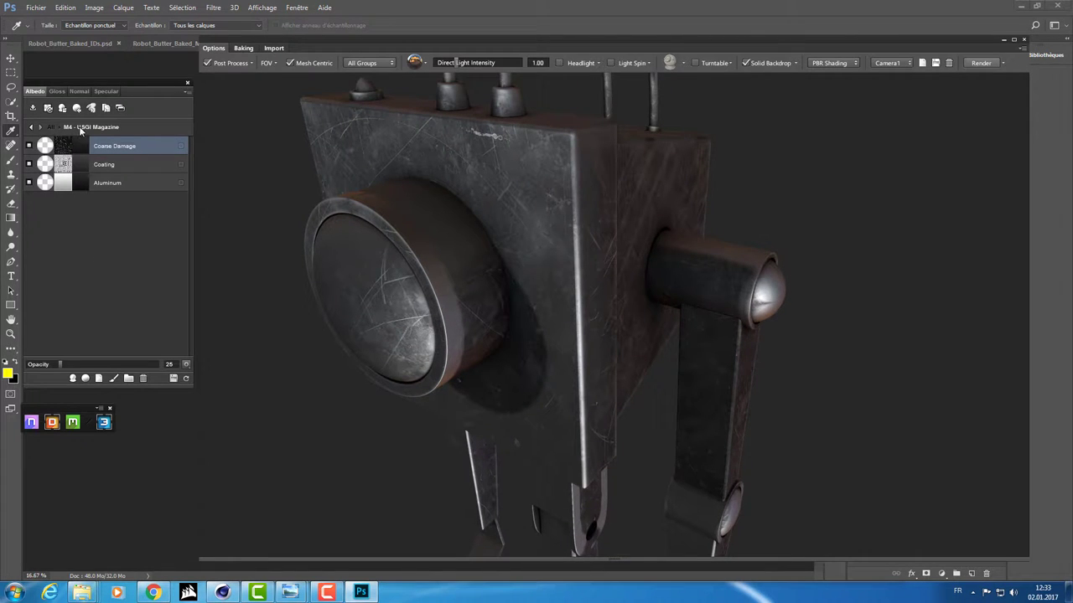
- Re-enter the M4 - USGI Magazine group and view its Gloss, Normal, then Specular channel layers
left_click(31, 127)
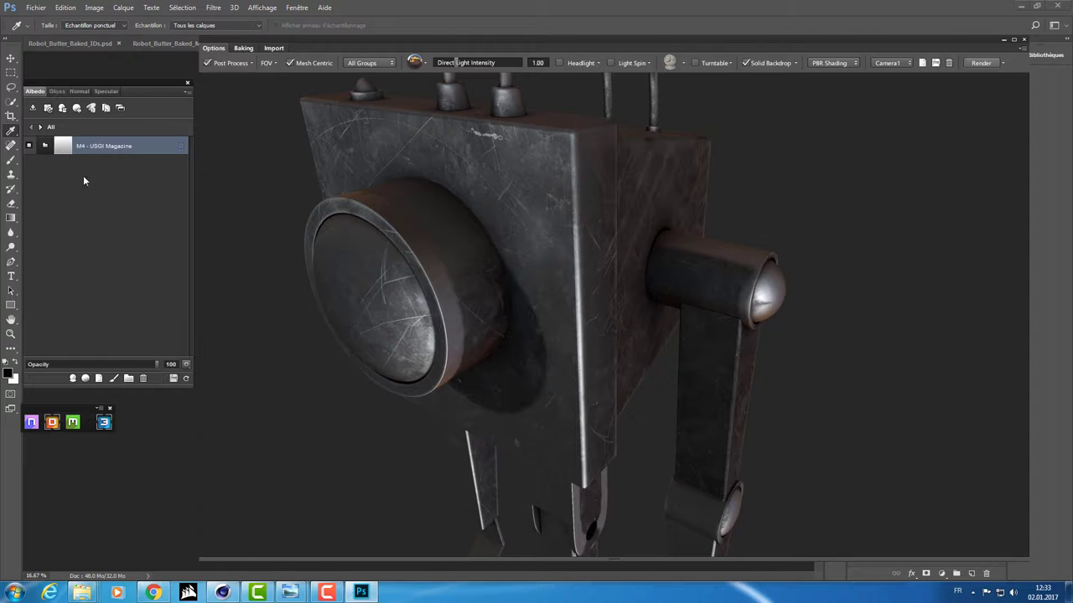
double_click(46, 146)
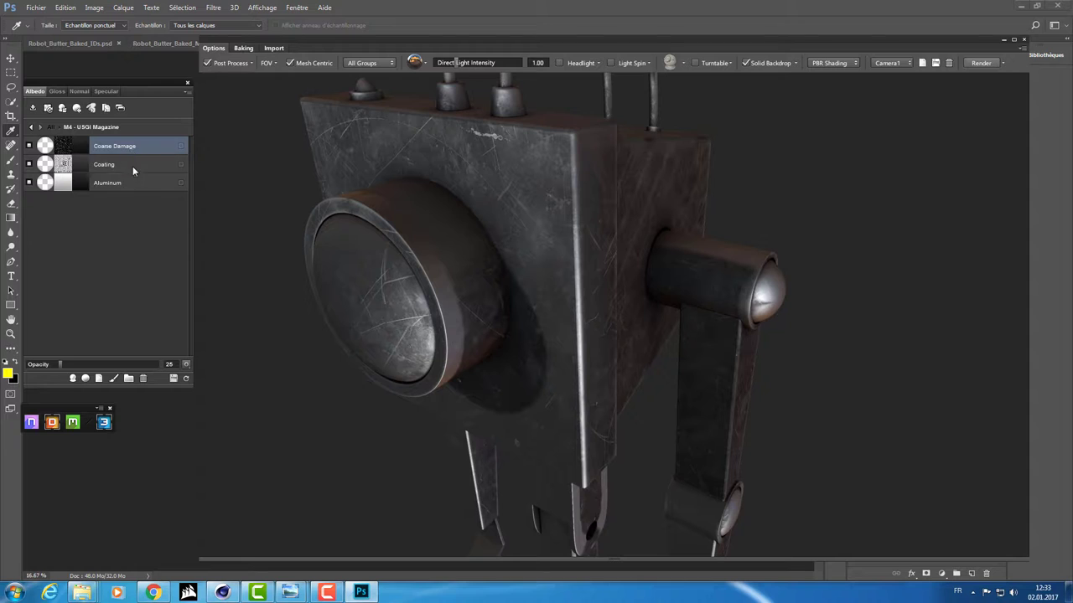
left_click(56, 91)
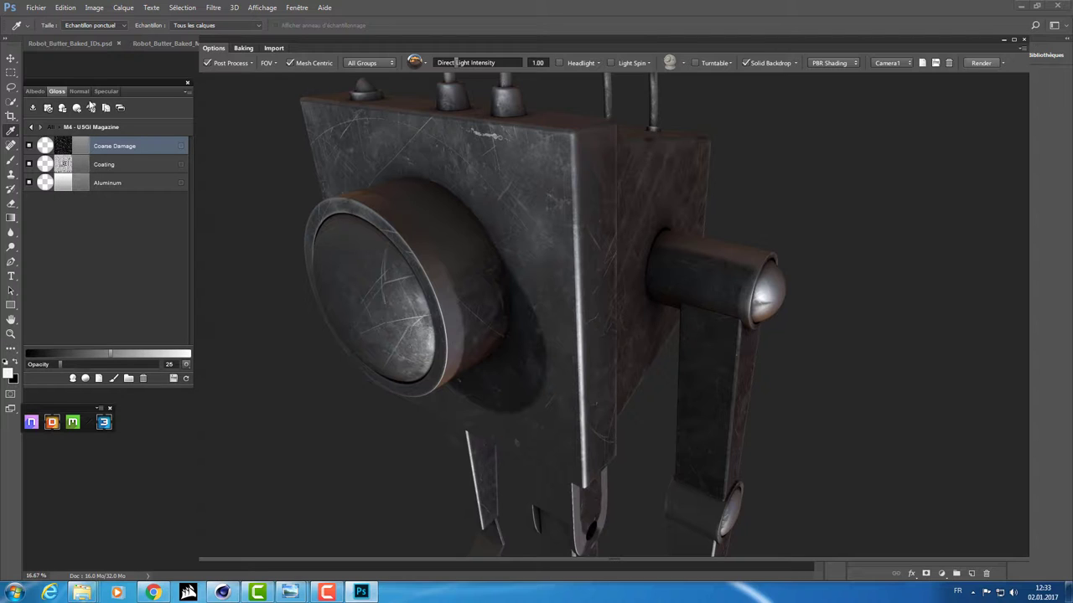
left_click(79, 90)
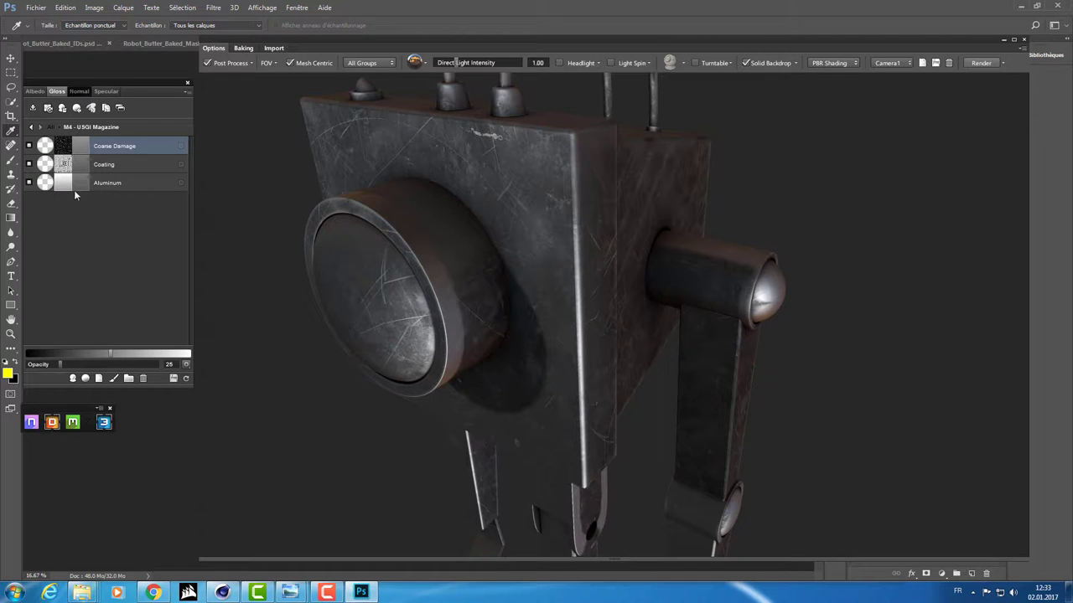
left_click(104, 90)
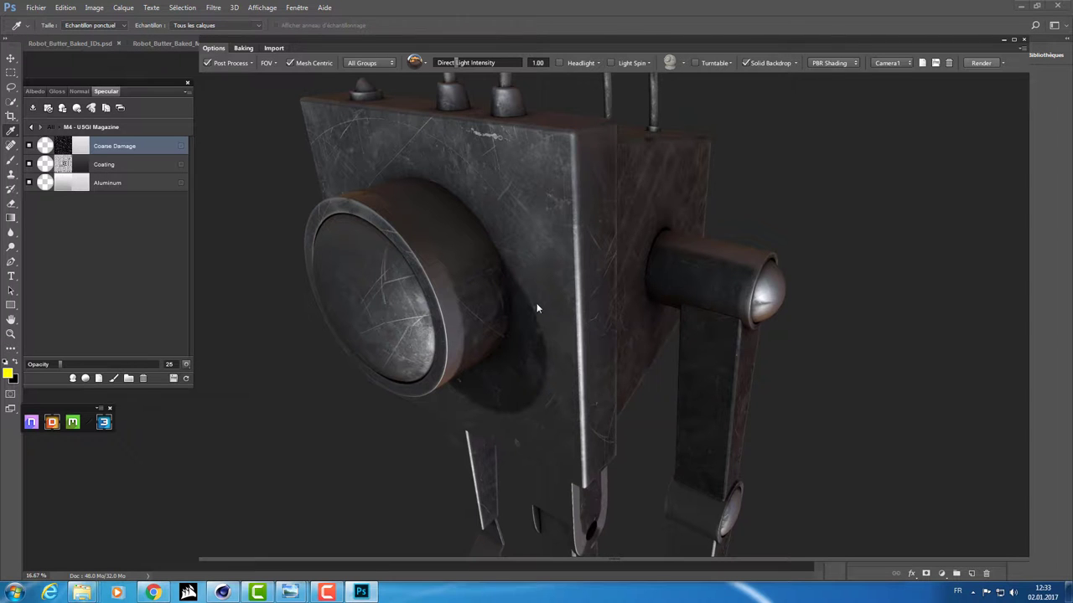
mouse_move(537, 307)
left_mouse_down()
mouse_move(498, 282)
mouse_move(479, 240)
mouse_move(558, 249)
mouse_move(533, 266)
mouse_move(532, 303)
mouse_move(530, 290)
left_mouse_up()
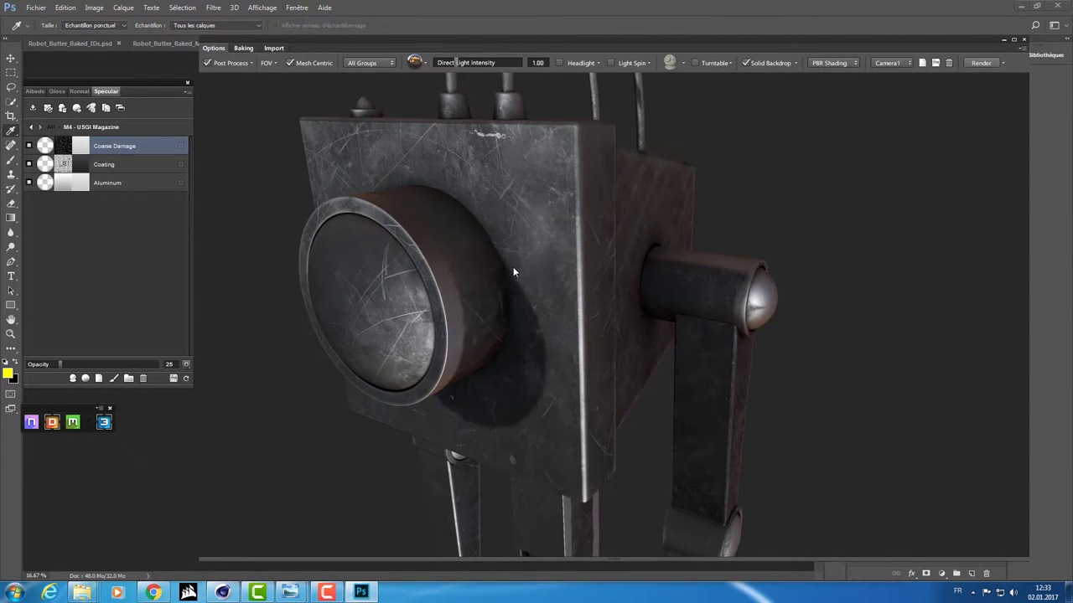
- Preview the robot in gloss, ambient occlusion, opacity, normal and albedo modes, then return to full lit shading
key("4")
key("5")
key("6")
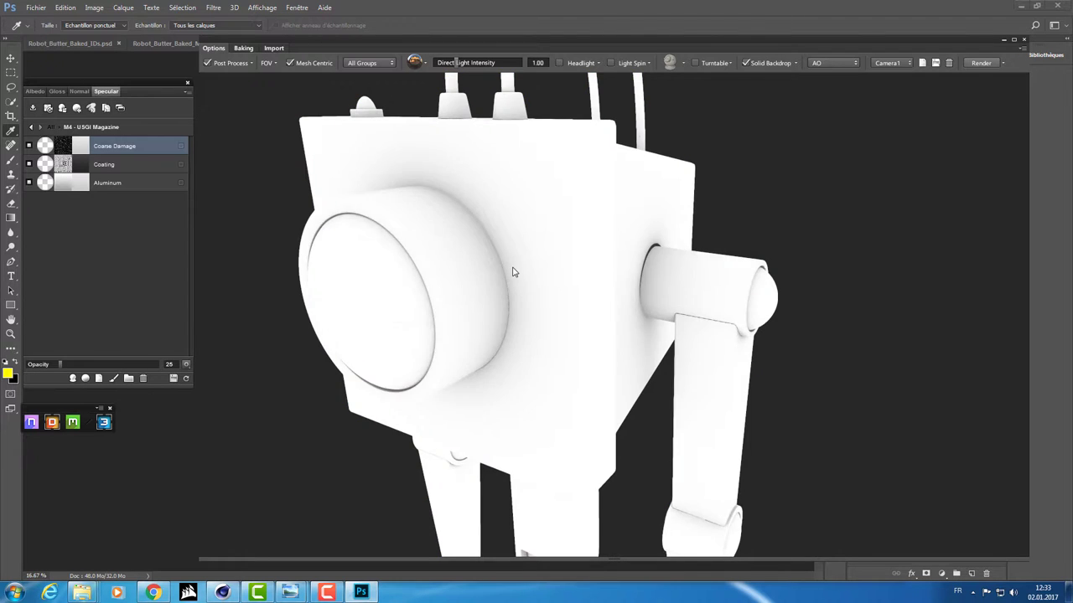
key("7")
key("3")
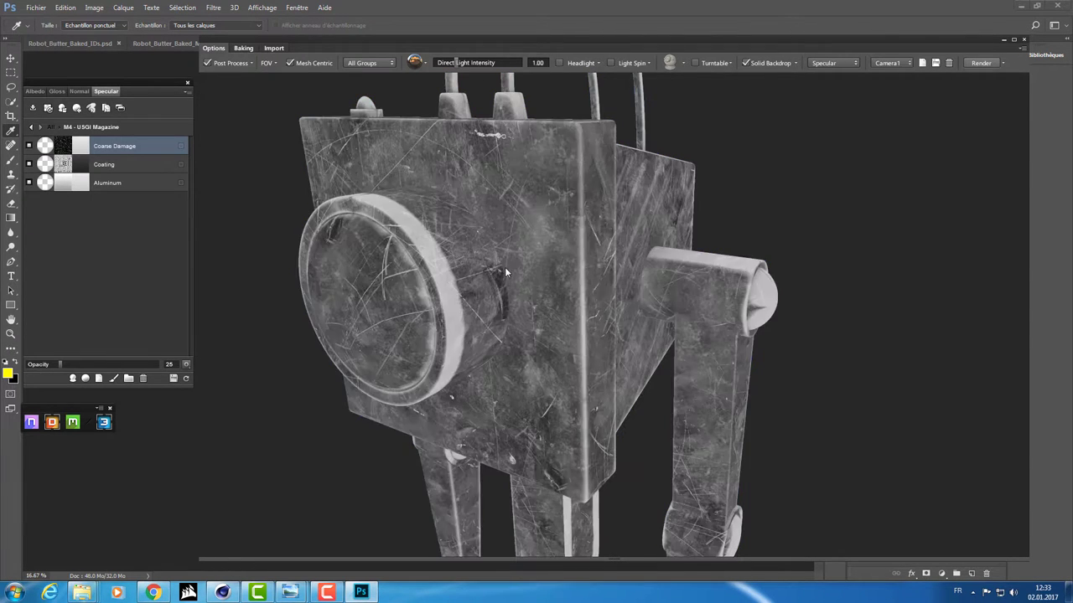
key("5")
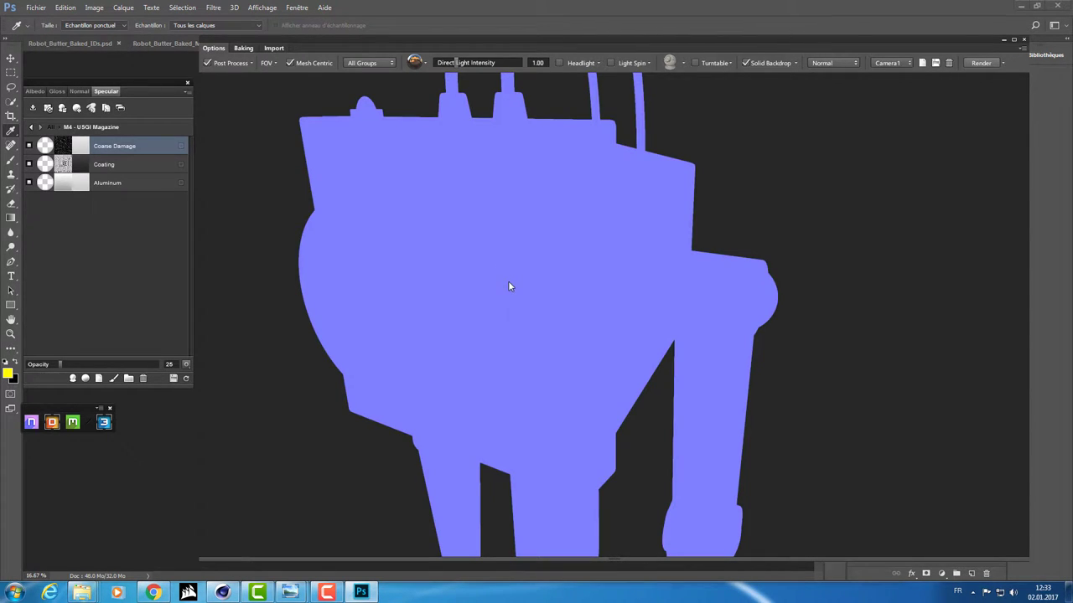
mouse_move(508, 287)
left_mouse_down()
mouse_move(486, 282)
mouse_move(498, 273)
mouse_move(474, 275)
left_mouse_up()
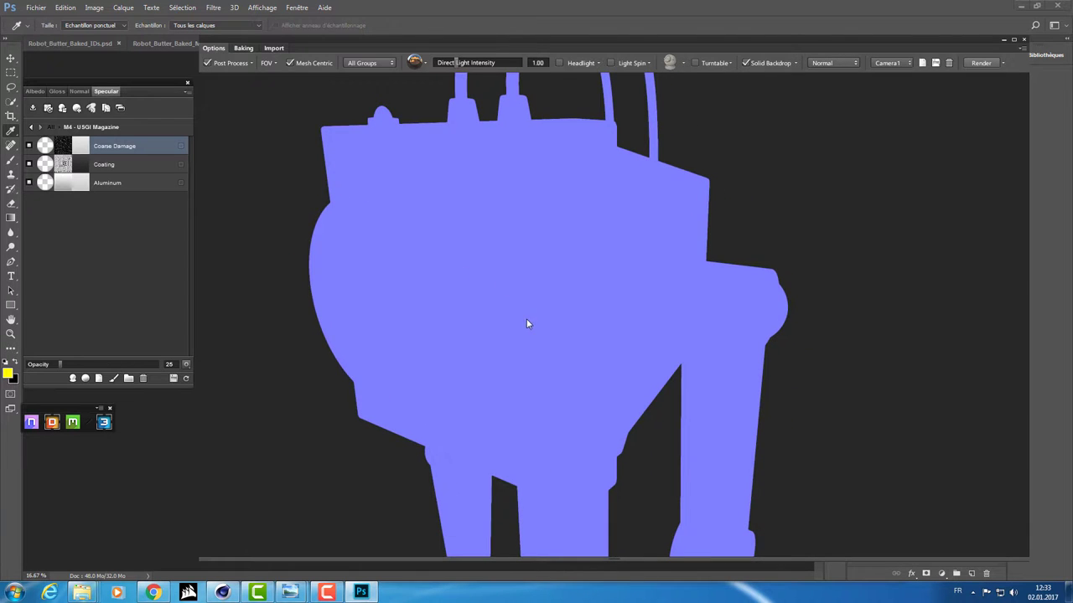
mouse_move(526, 318)
left_mouse_down()
mouse_move(456, 355)
mouse_move(546, 291)
left_mouse_up()
key("2")
key("1")
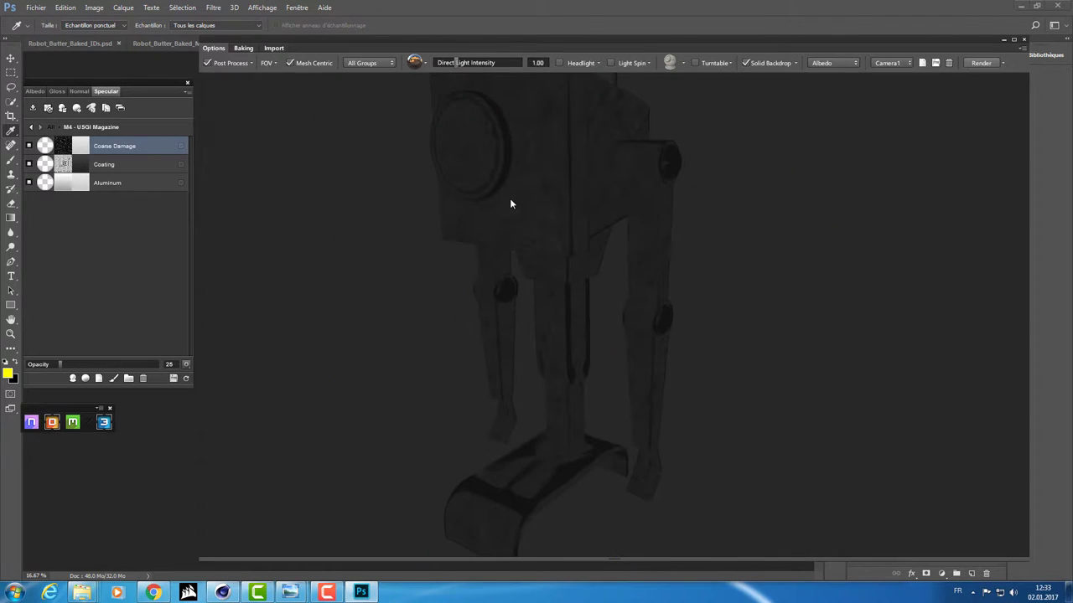
mouse_move(511, 203)
left_mouse_down()
mouse_move(534, 274)
mouse_move(444, 339)
mouse_move(491, 287)
mouse_move(491, 305)
left_mouse_up()
key("0")
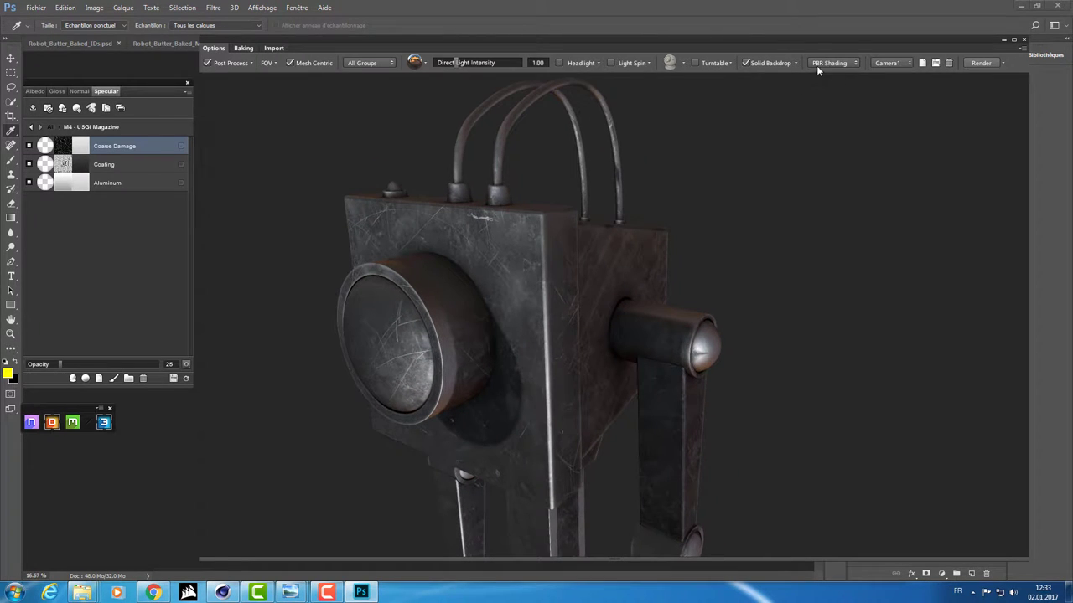
- Switch the 3DO display mode to Albedo and zoom in on the robot's head
left_click(828, 64)
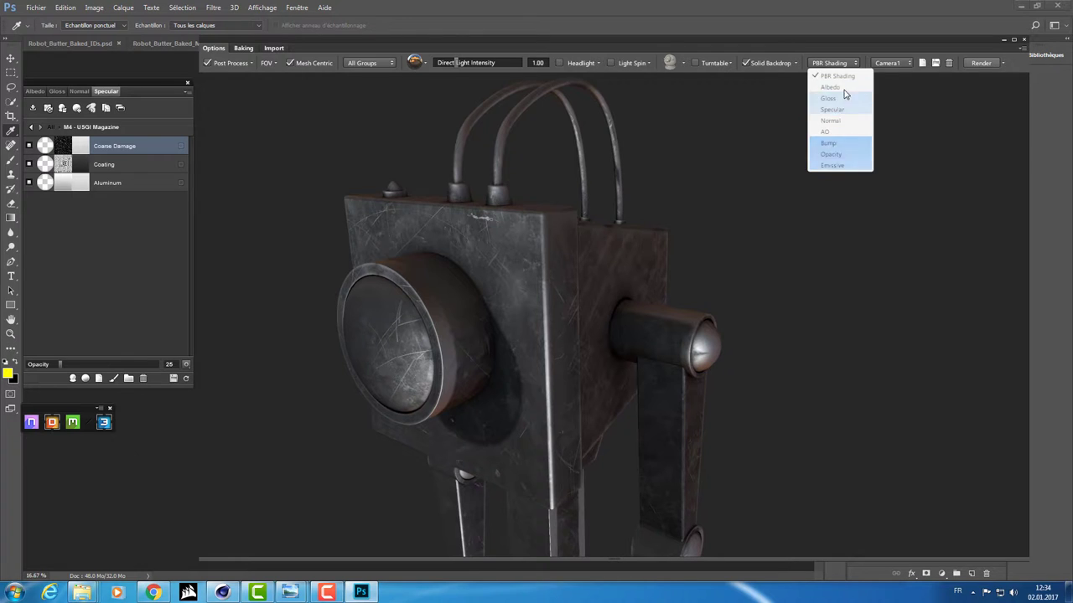
mouse_move(613, 217)
left_mouse_down()
mouse_move(547, 174)
mouse_move(497, 201)
left_mouse_up()
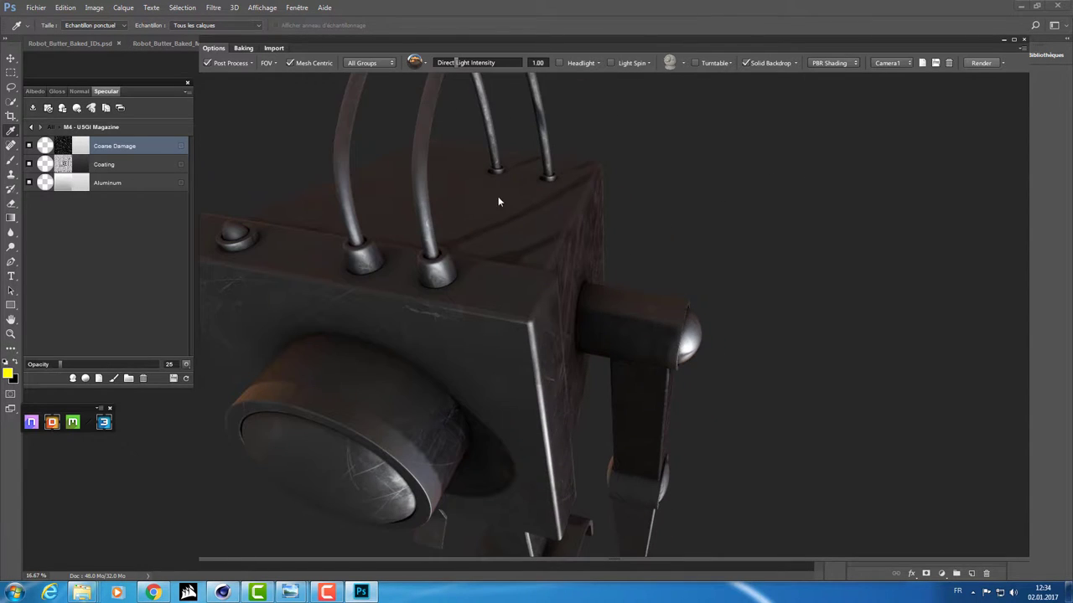
key("Down")
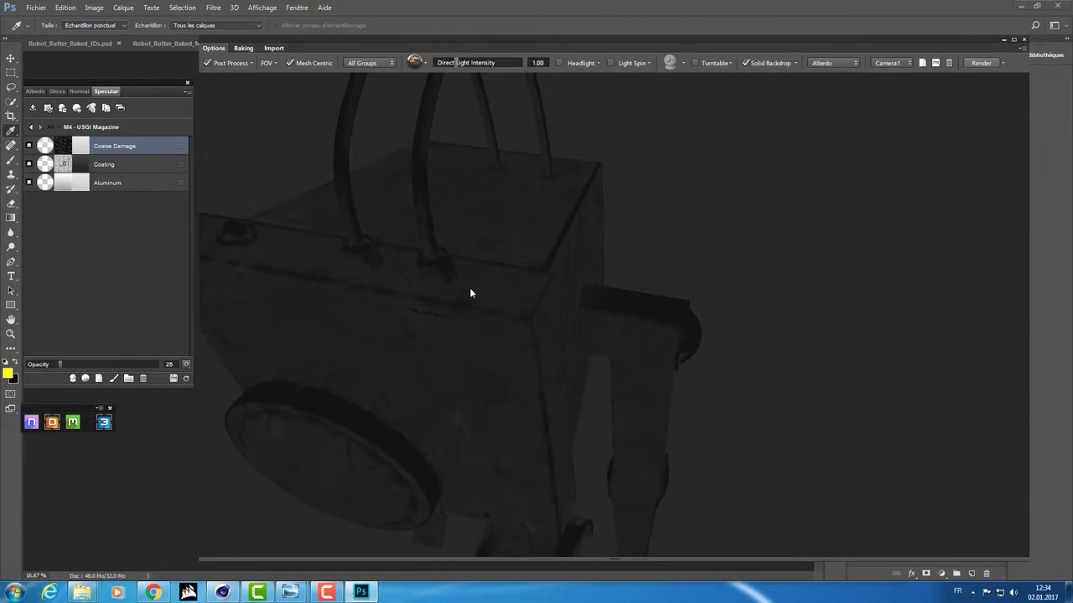
left_click_drag(469, 293, 637, 184)
scroll(812, 68, "down", 1)
scroll(812, 68, "down", 1)
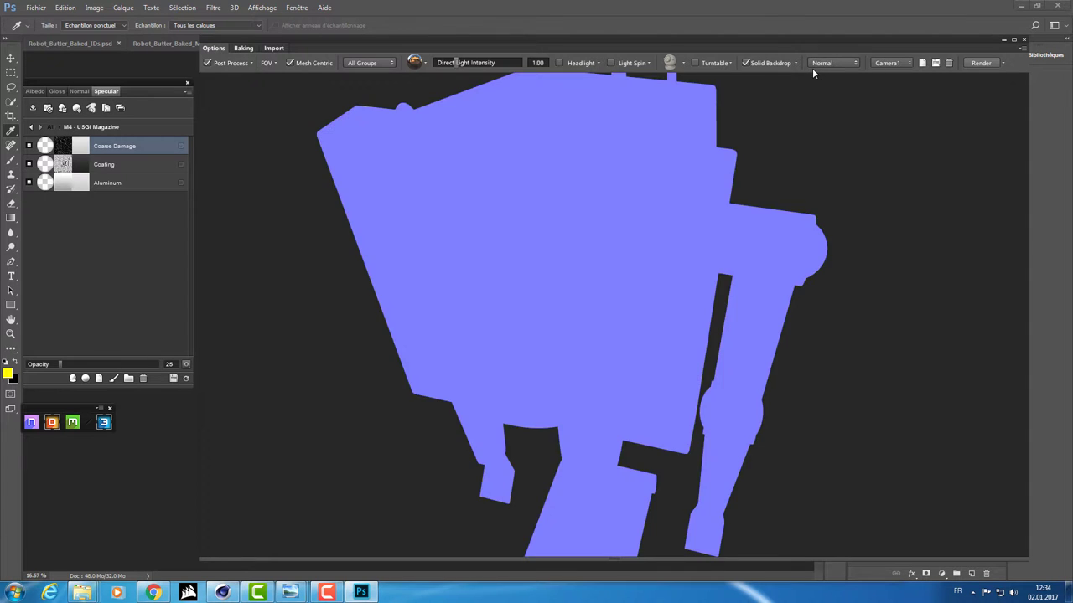
scroll(812, 68, "down", 1)
scroll(812, 68, "down", 1)
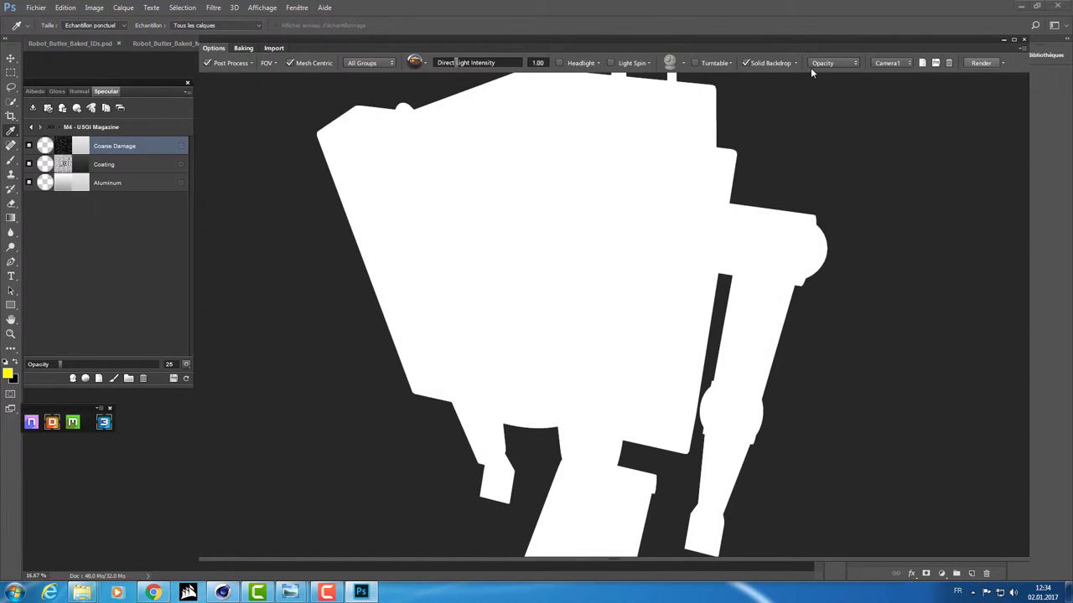
scroll(810, 67, "down", 1)
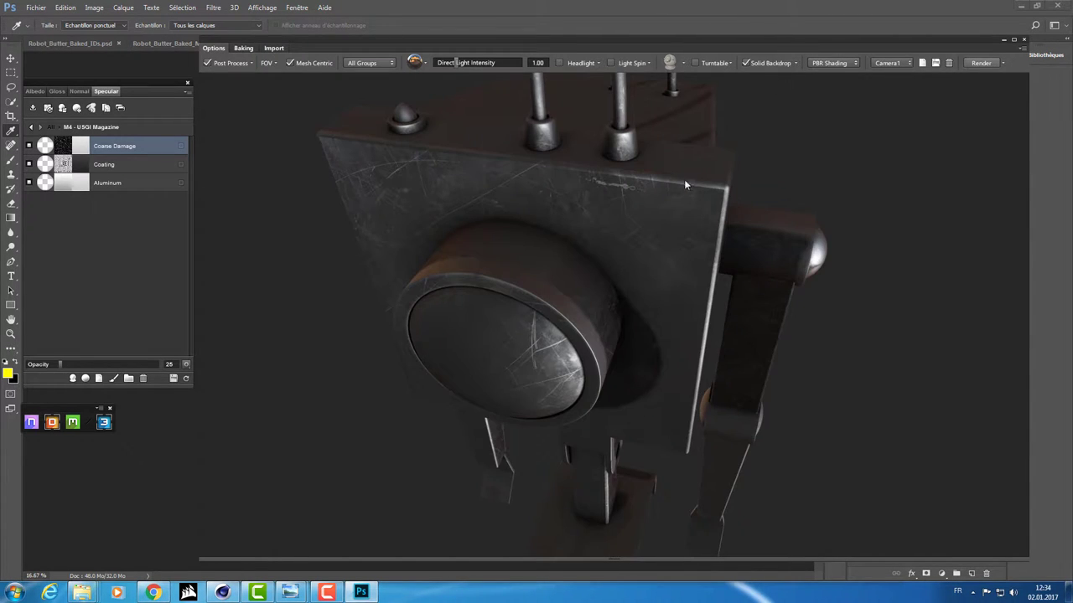
left_click_drag(546, 270, 485, 226)
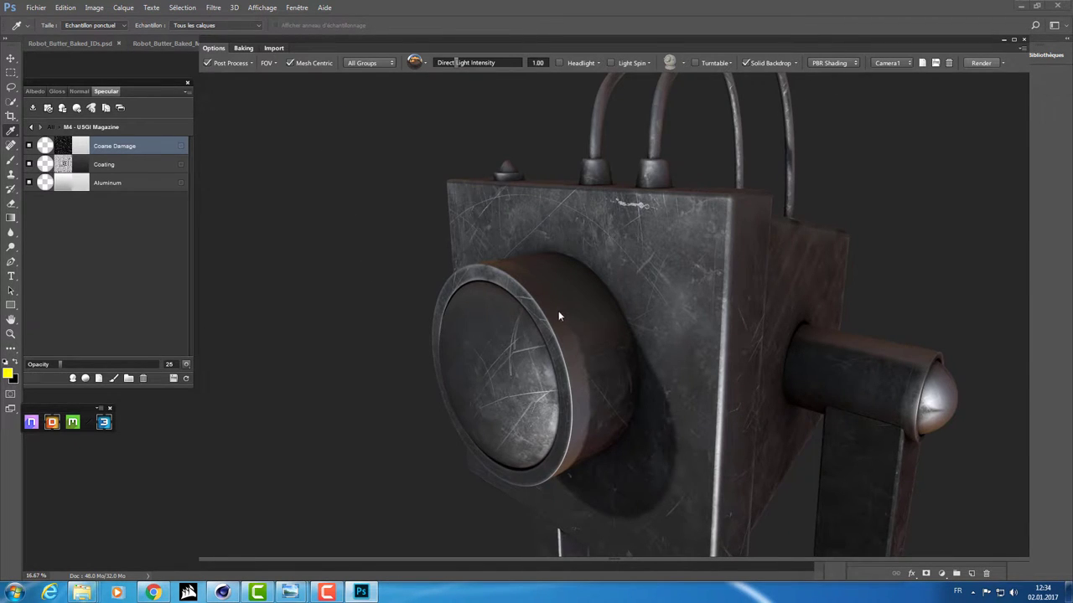
left_click_drag(559, 316, 517, 266)
- View the material's Albedo, Gloss and Normal channel layers while orbiting the robot
left_click(36, 94)
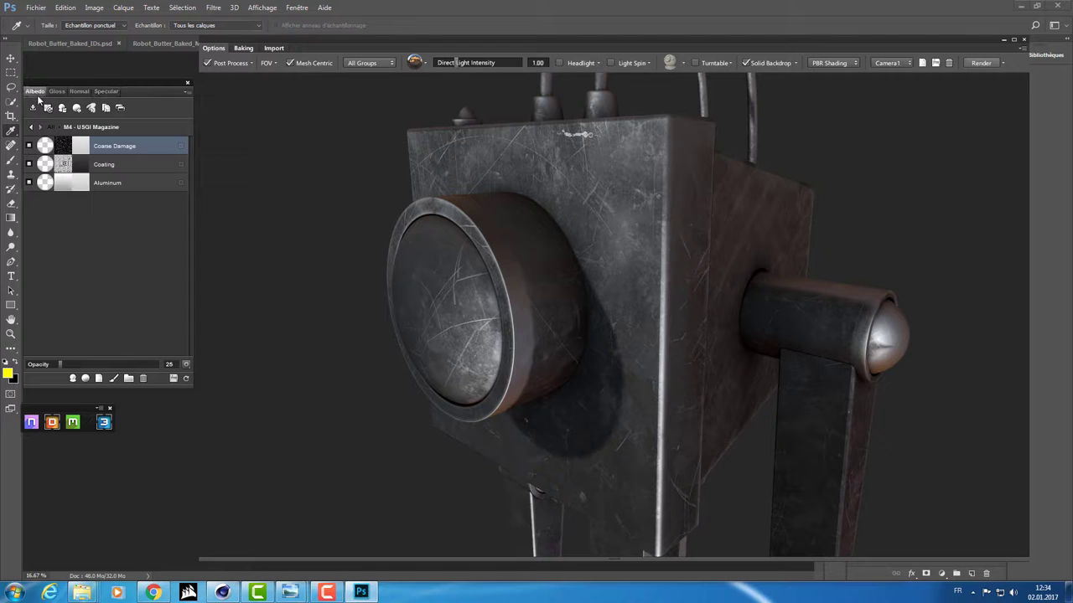
left_click(59, 92)
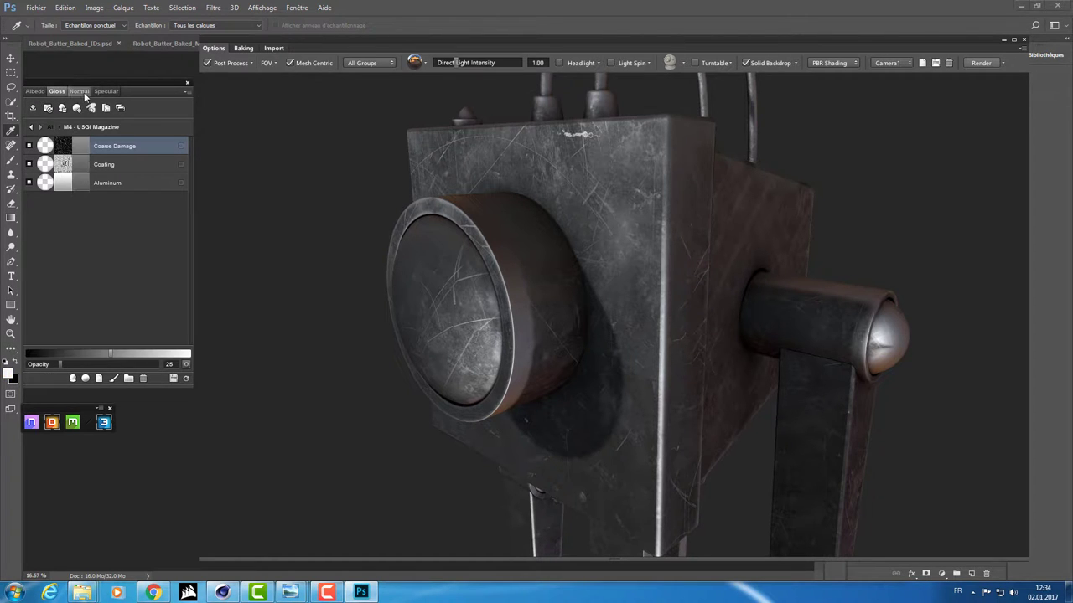
left_click(81, 92)
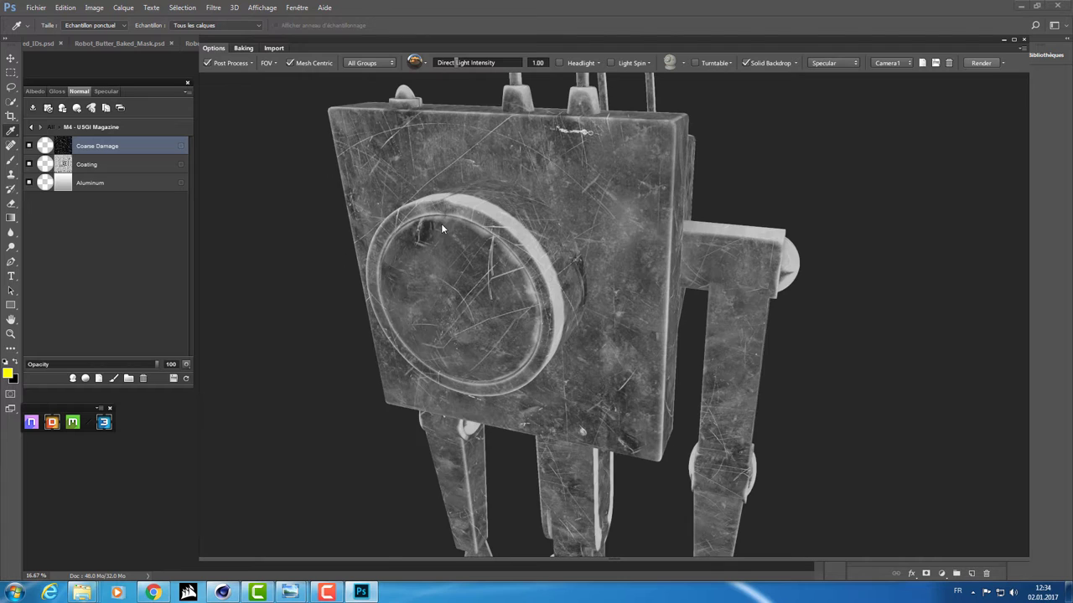
left_click_drag(482, 223, 593, 165)
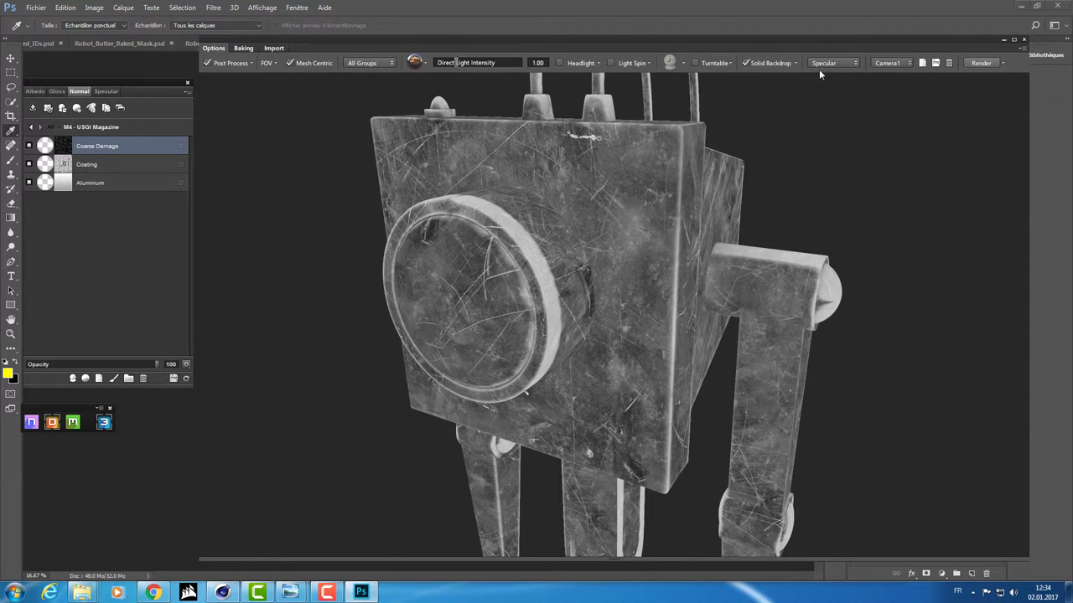
scroll(577, 249, "up", 3)
mouse_move(565, 249)
left_mouse_down()
mouse_move(573, 200)
mouse_move(508, 289)
mouse_move(543, 262)
mouse_move(438, 253)
mouse_move(433, 277)
left_mouse_up()
scroll(433, 277, "up", 5)
scroll(342, 377, "up", 2)
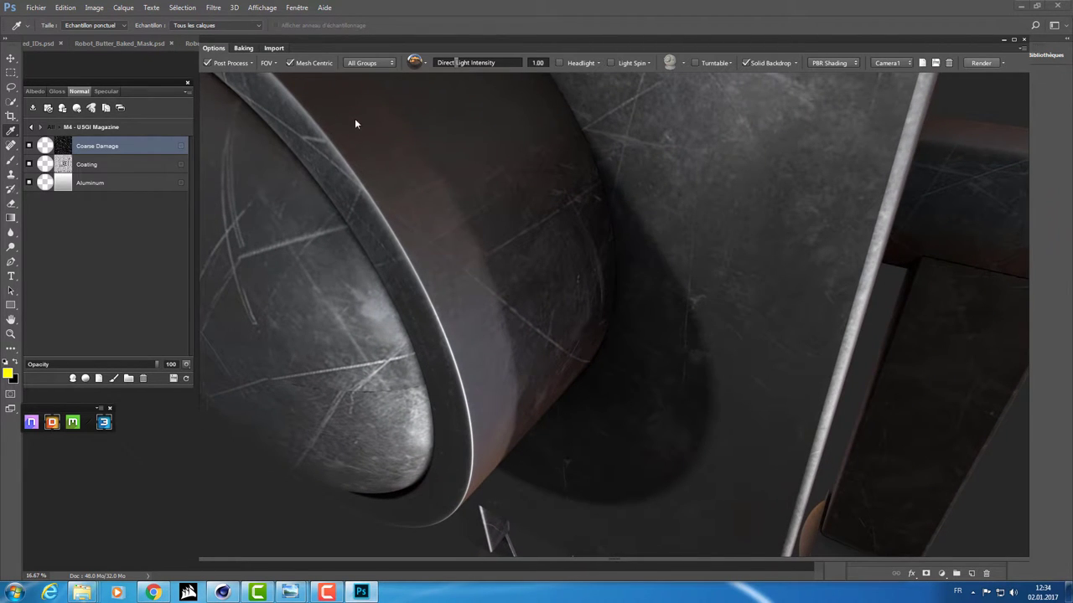
- Preview albedo, gloss and specular on the lens close-up, then return to full PBR Shading
key("2")
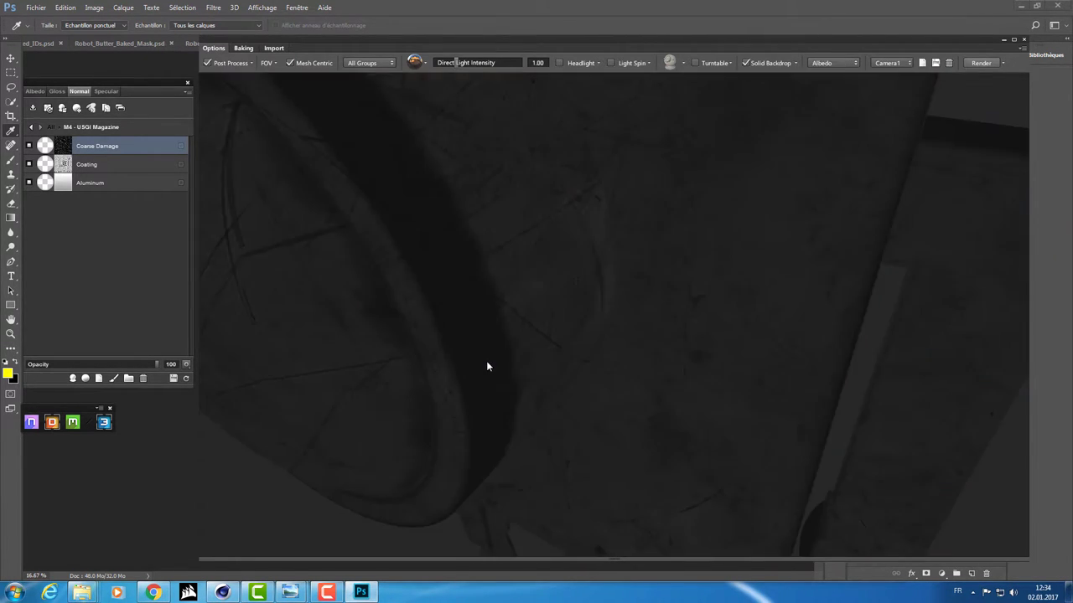
key("3")
key("4")
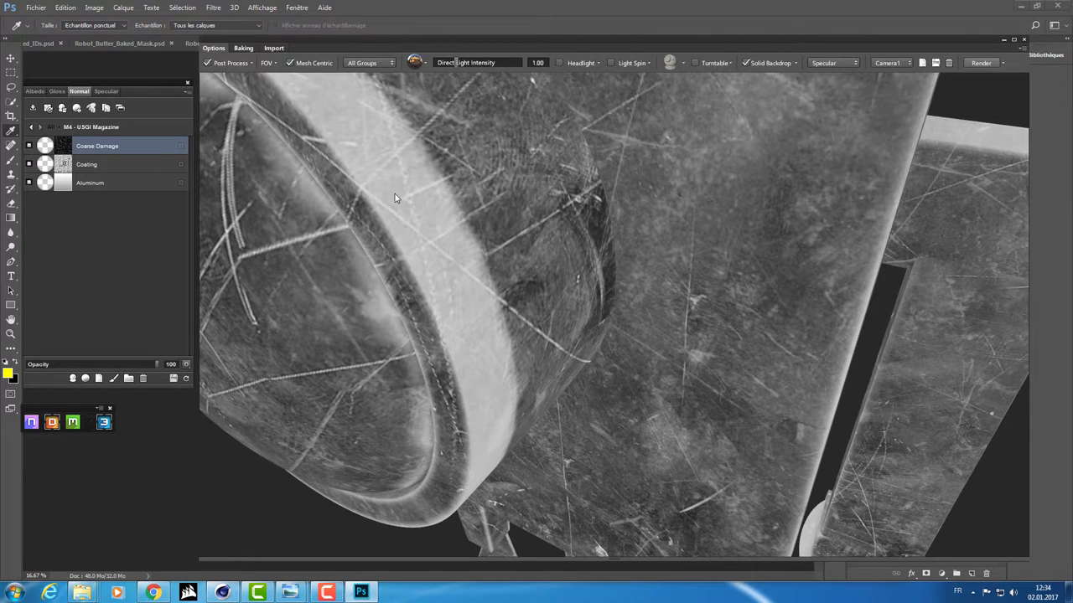
key("1")
mouse_move(445, 218)
left_mouse_down()
mouse_move(411, 227)
mouse_move(526, 214)
mouse_move(495, 224)
mouse_move(569, 187)
mouse_move(533, 213)
left_mouse_up()
scroll(601, 259, "down", 3)
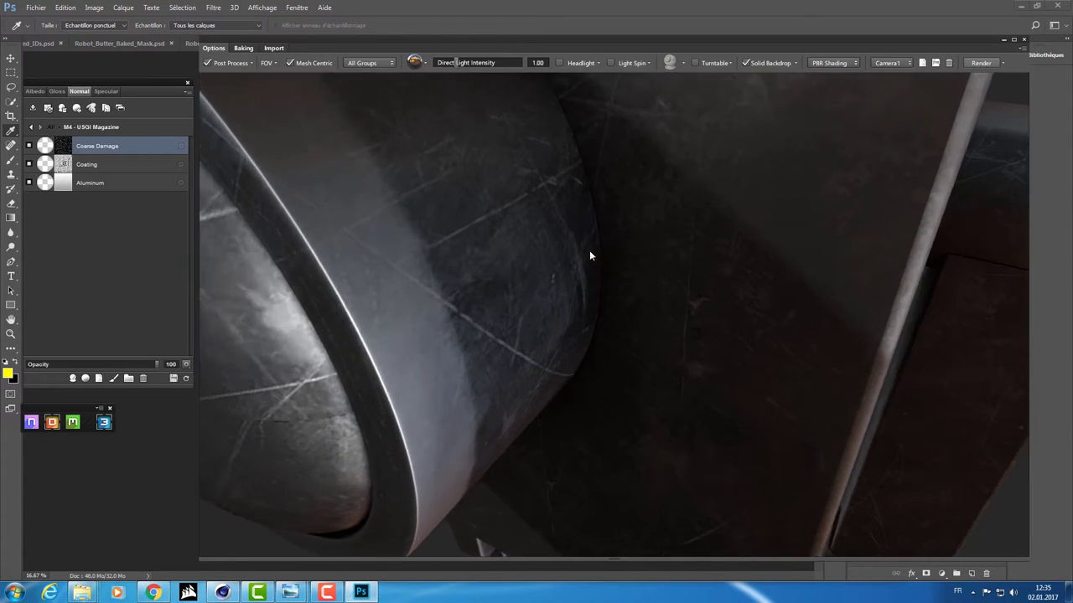
scroll(589, 254, "down", 10)
mouse_move(789, 99)
left_mouse_down()
mouse_move(687, 283)
mouse_move(585, 276)
mouse_move(531, 254)
mouse_move(607, 278)
mouse_move(597, 266)
mouse_move(571, 276)
mouse_move(600, 257)
mouse_move(549, 281)
mouse_move(598, 271)
mouse_move(578, 281)
mouse_move(474, 257)
mouse_move(519, 277)
mouse_move(486, 293)
mouse_move(643, 187)
mouse_move(507, 270)
mouse_move(310, 249)
left_mouse_up()
right_click(613, 253)
left_click(595, 259)
scroll(578, 281, "up", 3)
scroll(567, 283, "up", 3)
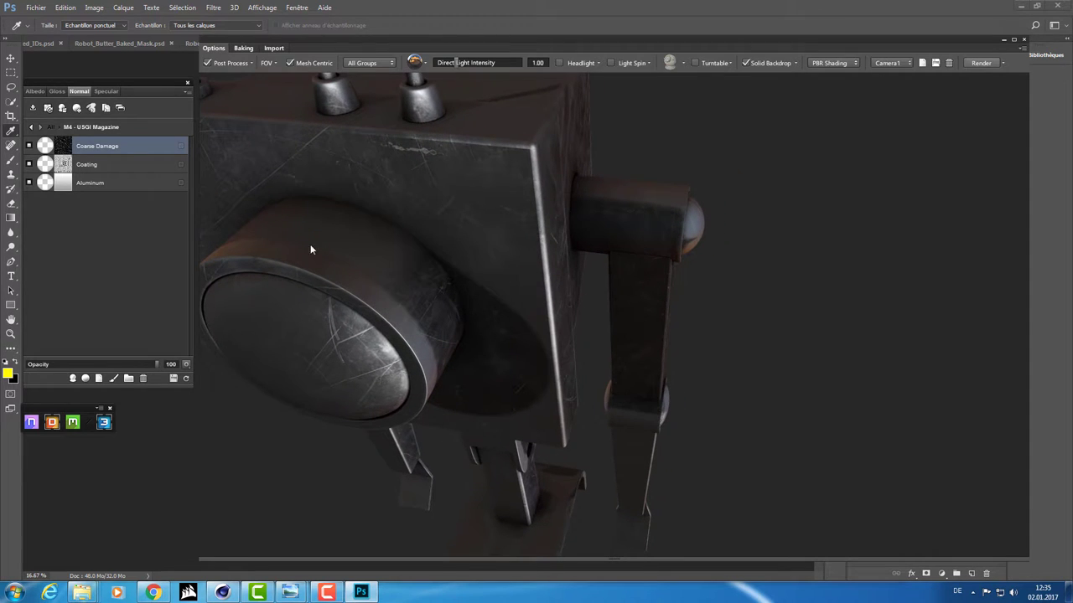
- From the Specular channel, open the Coating layer's Dynamask in full shaded painting mode
left_click(107, 91)
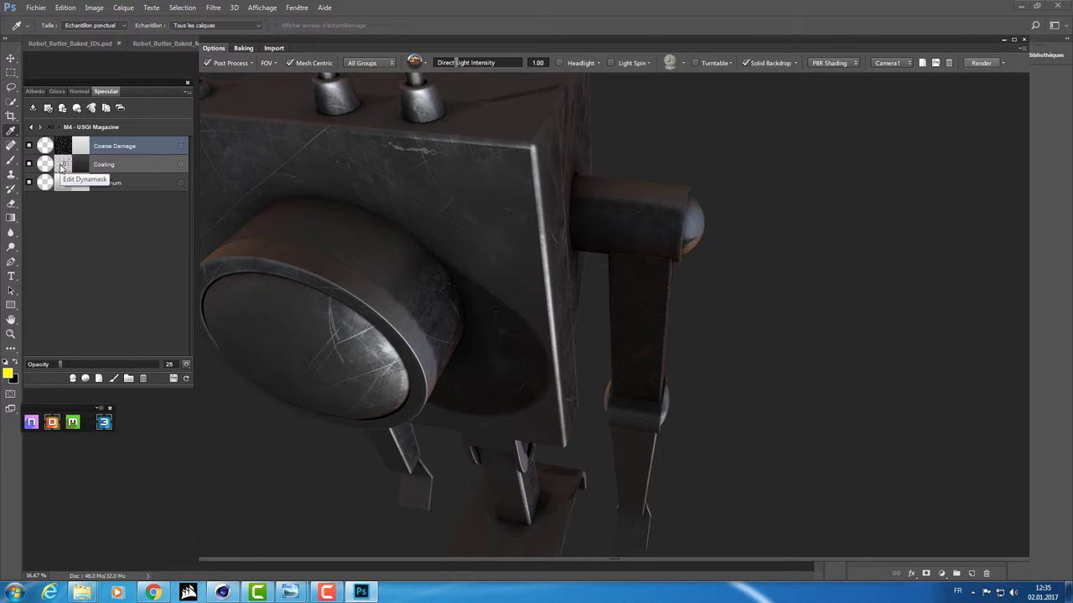
left_click(60, 167)
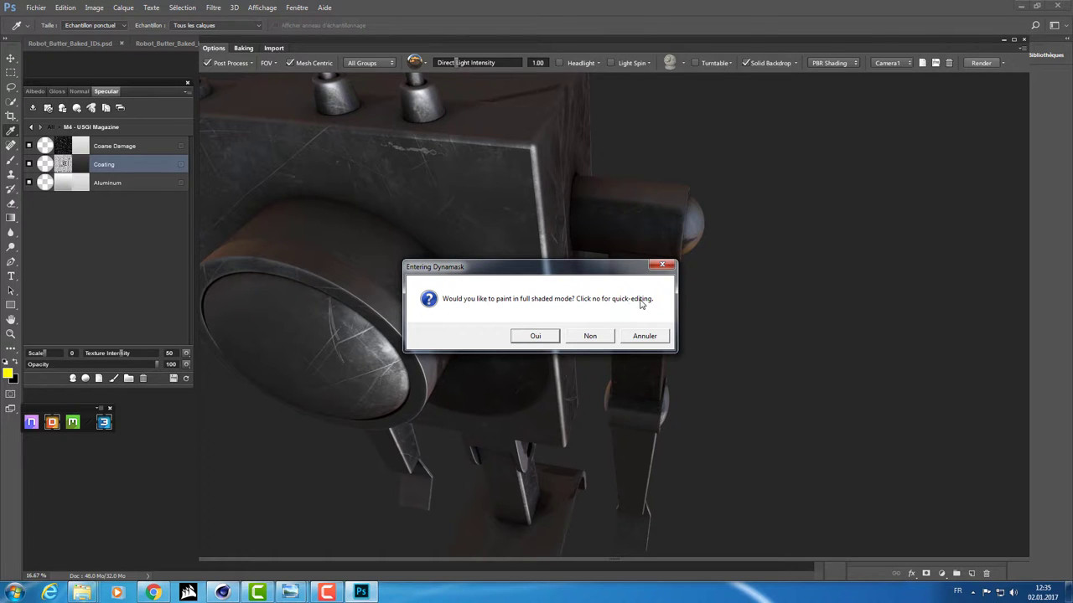
left_click(535, 336)
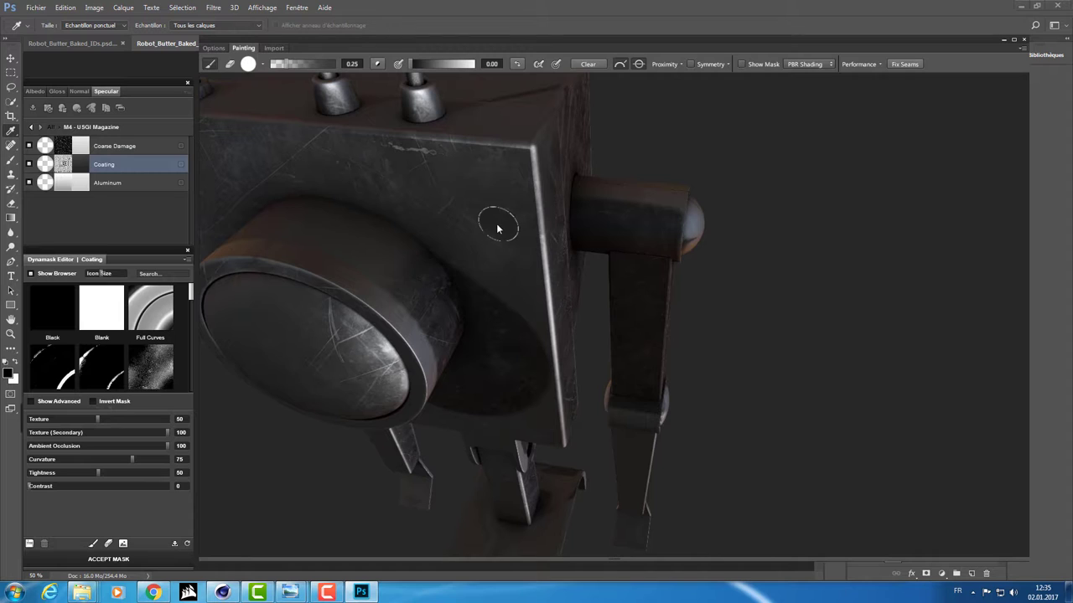
left_click(496, 223)
left_click_drag(442, 200, 798, 199)
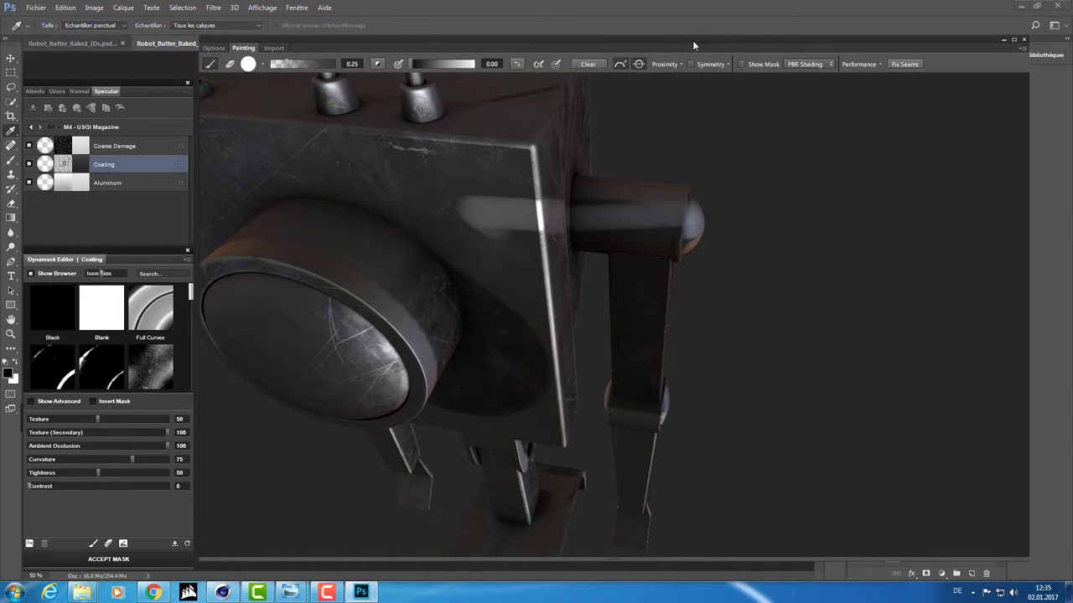
left_click(596, 62)
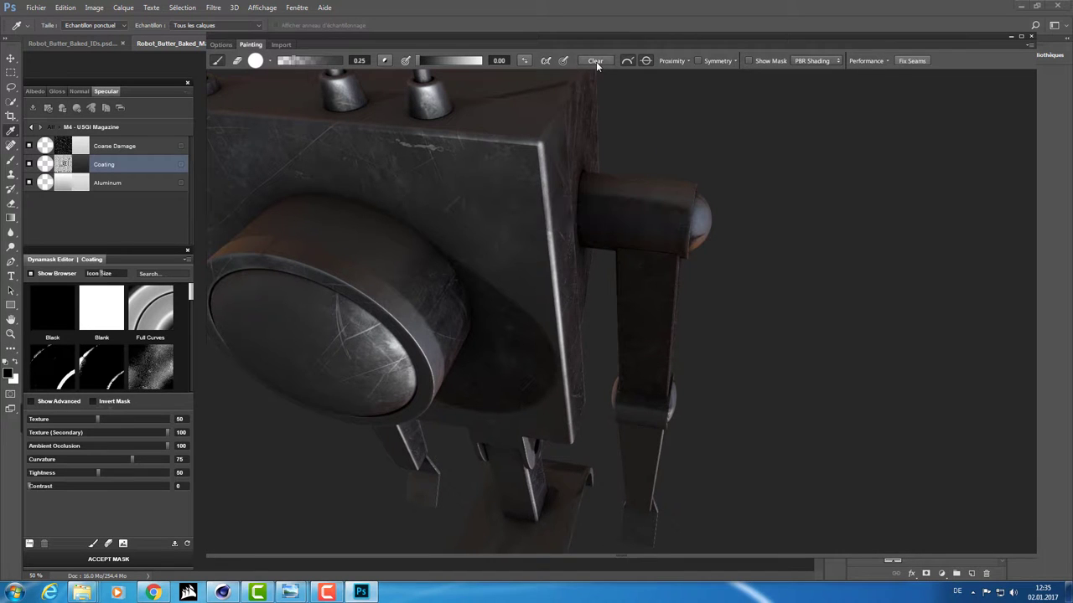
left_click_drag(778, 178, 743, 163, "alt")
mouse_move(777, 158)
left_mouse_down()
mouse_move(766, 227)
mouse_move(786, 112)
mouse_move(813, 316)
mouse_move(796, 310)
left_mouse_up()
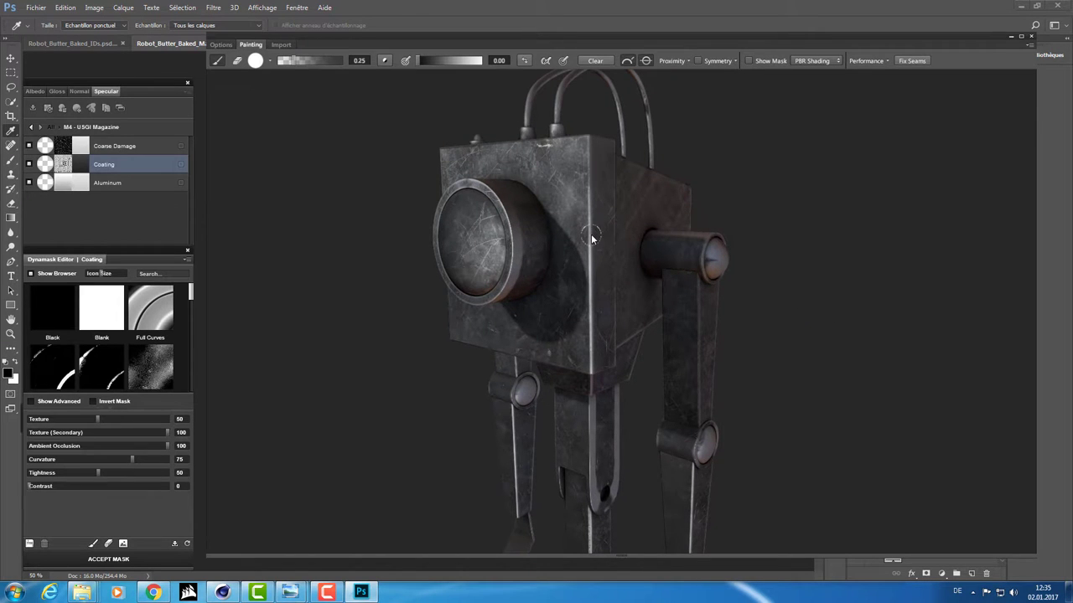
mouse_move(613, 237)
left_mouse_down()
mouse_move(868, 193)
mouse_move(803, 205)
mouse_move(820, 206)
mouse_move(537, 207)
mouse_move(569, 205)
mouse_move(559, 200)
left_mouse_up()
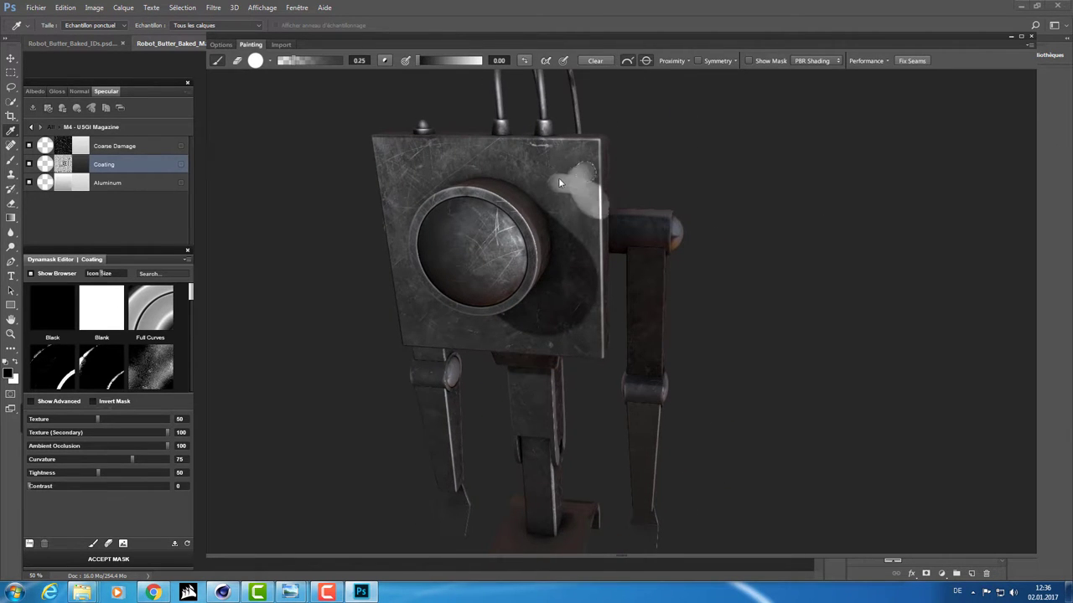
mouse_move(479, 165)
left_mouse_down()
mouse_move(436, 233)
mouse_move(450, 250)
left_mouse_up()
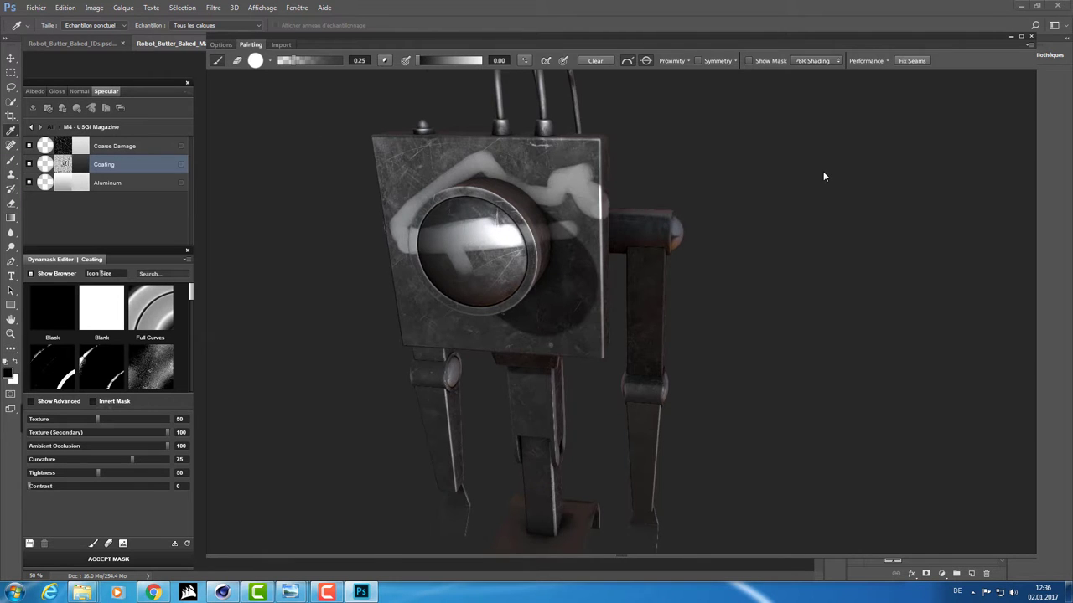
mouse_move(823, 176)
left_mouse_down()
mouse_move(970, 163)
mouse_move(884, 196)
mouse_move(848, 232)
left_mouse_up()
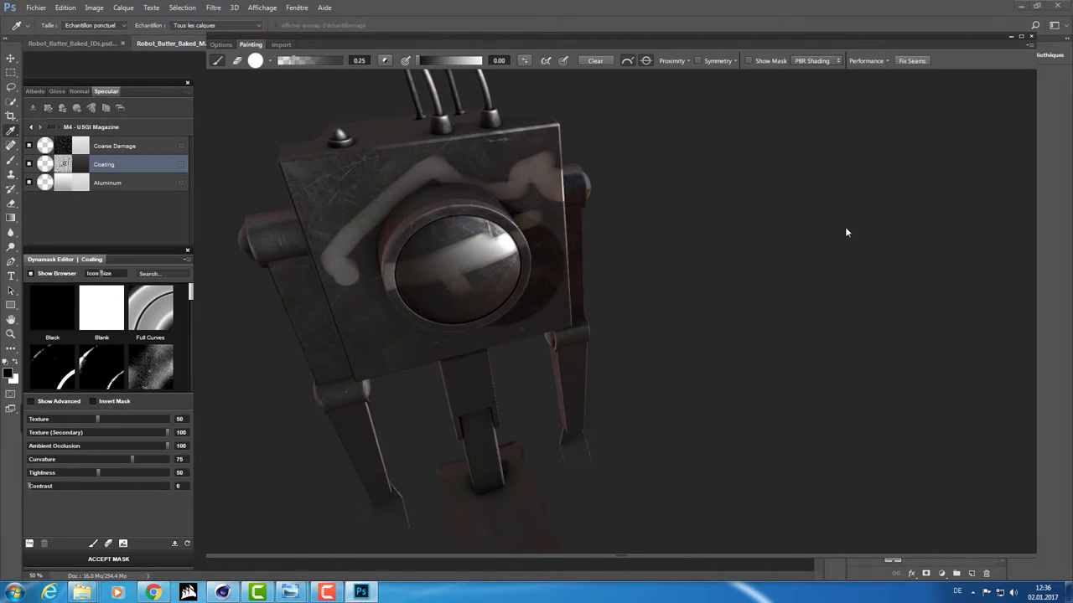
left_click(589, 60)
mouse_move(611, 168)
left_mouse_down()
mouse_move(627, 191)
mouse_move(578, 167)
left_mouse_up()
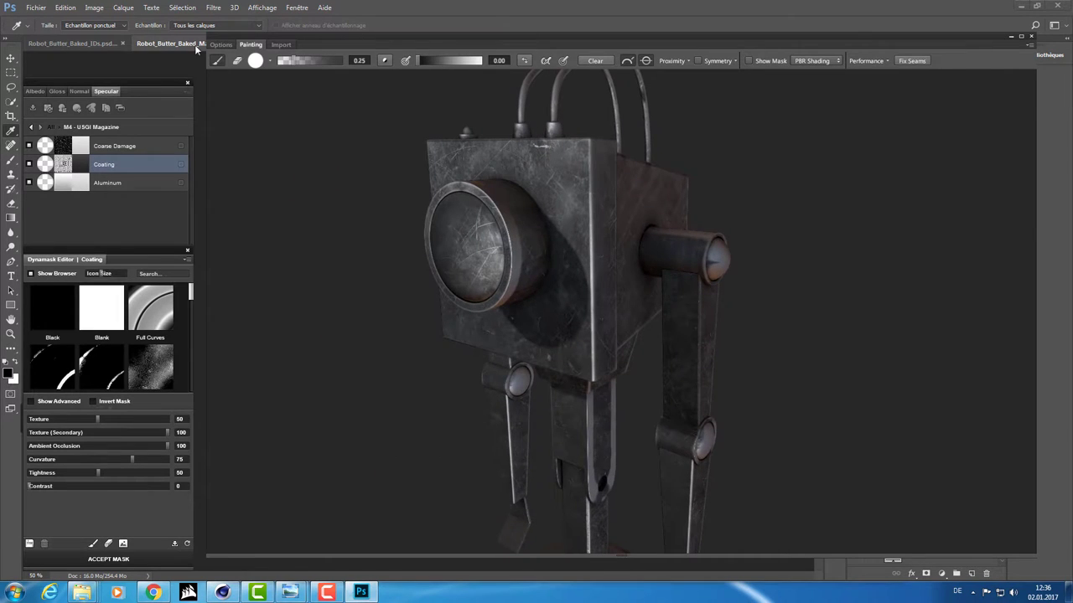
left_click(220, 45)
left_click(256, 45)
left_click_drag(845, 111, 877, 104)
left_click(1029, 46)
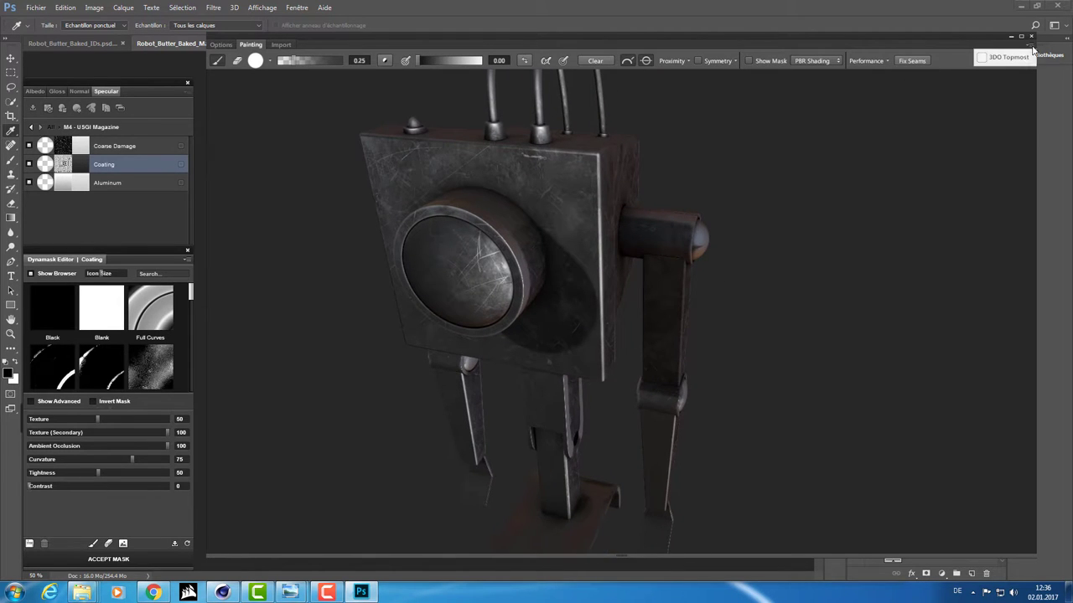
left_click(1002, 58)
mouse_move(817, 257)
left_mouse_down()
mouse_move(821, 152)
mouse_move(692, 186)
mouse_move(774, 158)
left_mouse_up()
scroll(694, 192, "up", 3)
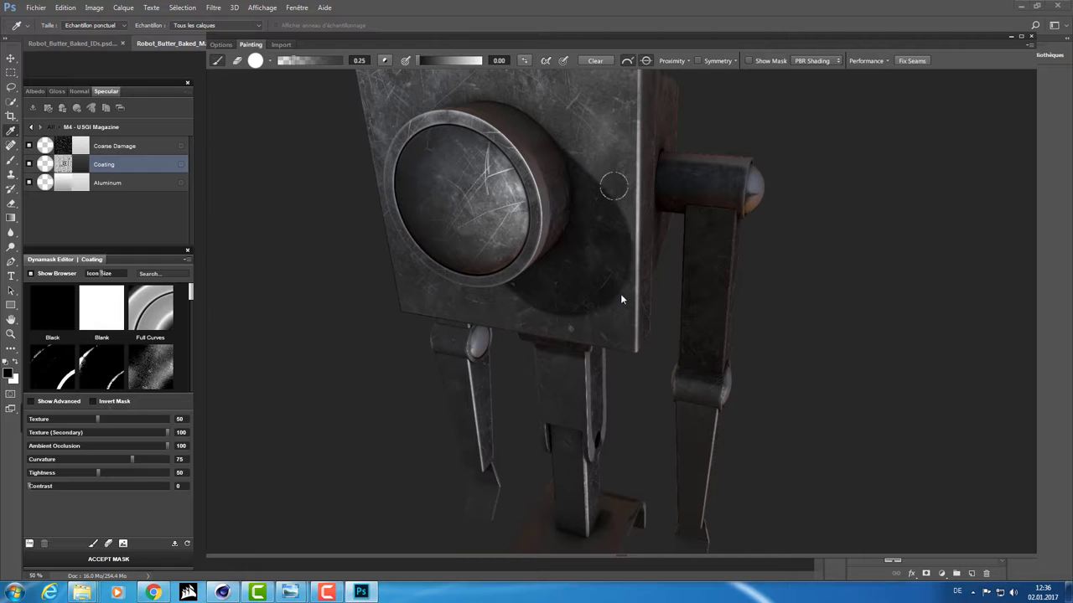
mouse_move(653, 205)
left_mouse_down()
mouse_move(315, 289)
mouse_move(353, 231)
left_mouse_up()
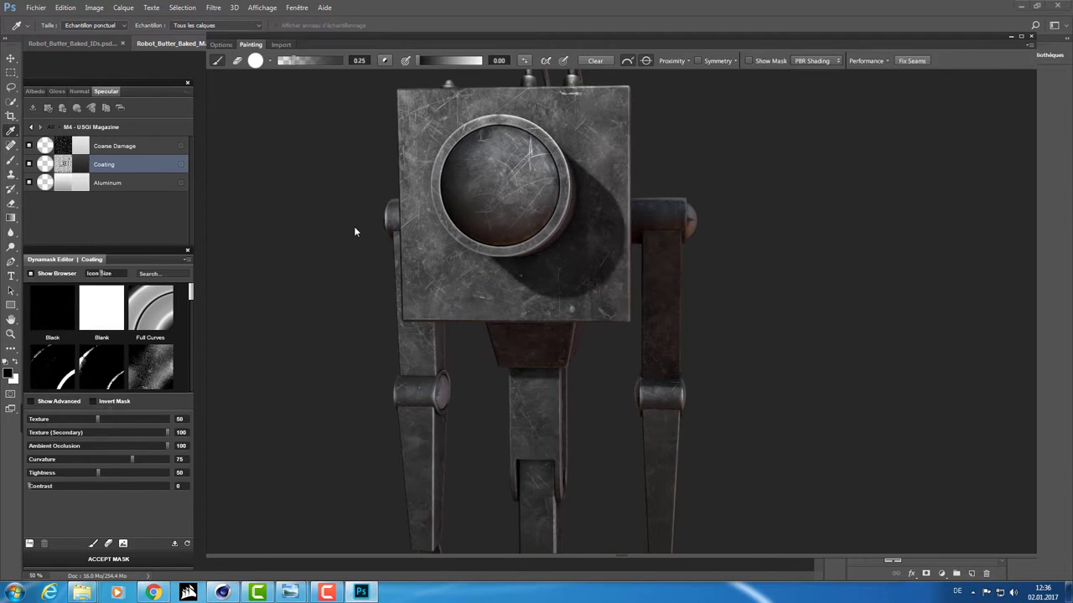
scroll(333, 283, "up", 2)
scroll(255, 324, "up", 2)
scroll(267, 269, "up", 2)
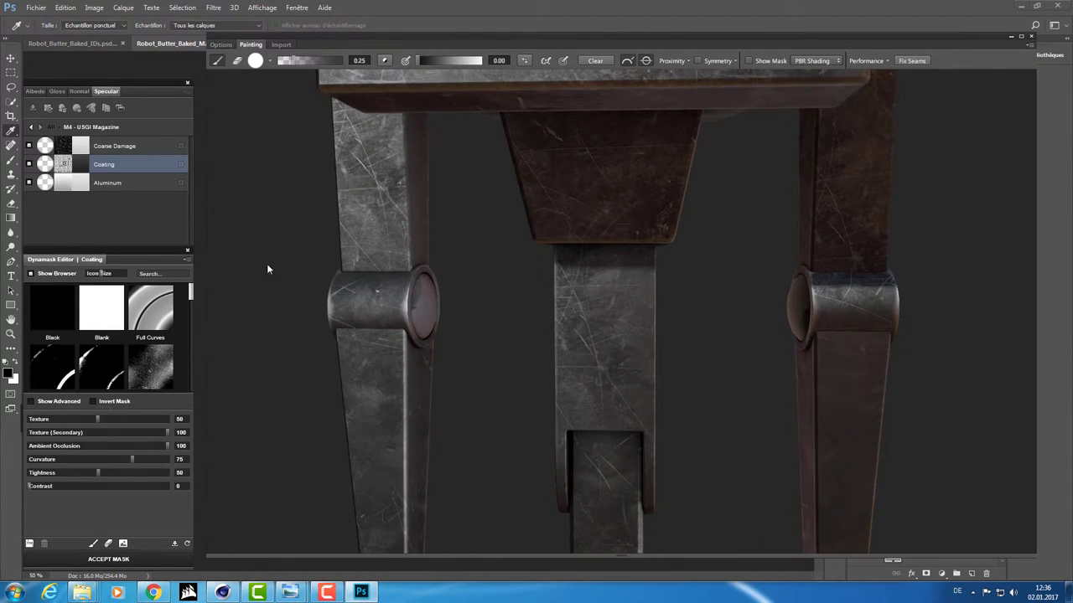
scroll(267, 269, "up", 2)
scroll(227, 255, "up", 2)
scroll(578, 267, "up", 1)
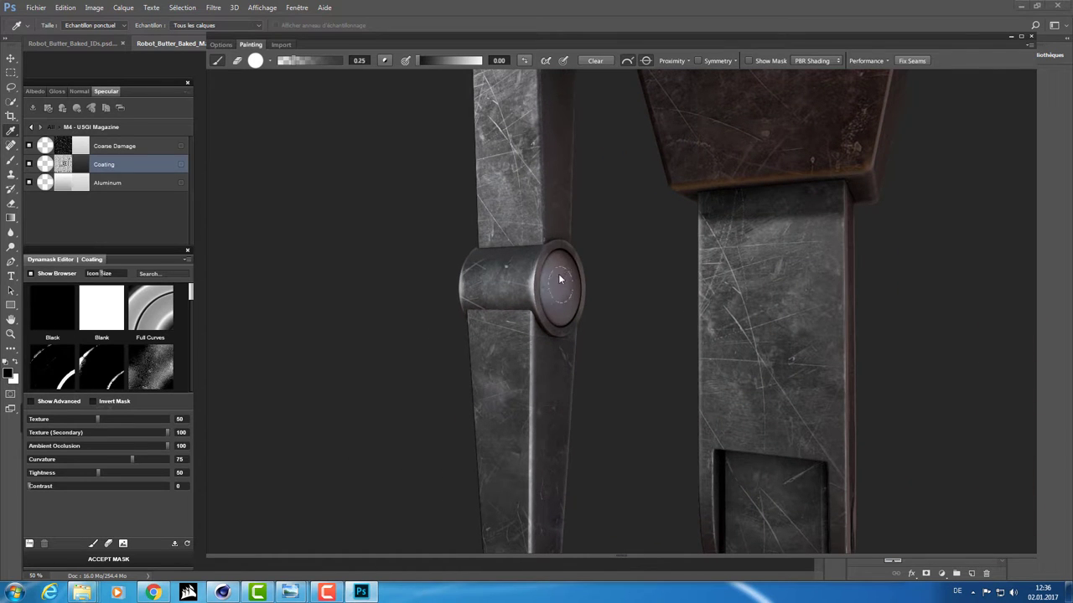
left_click_drag(559, 279, 354, 210)
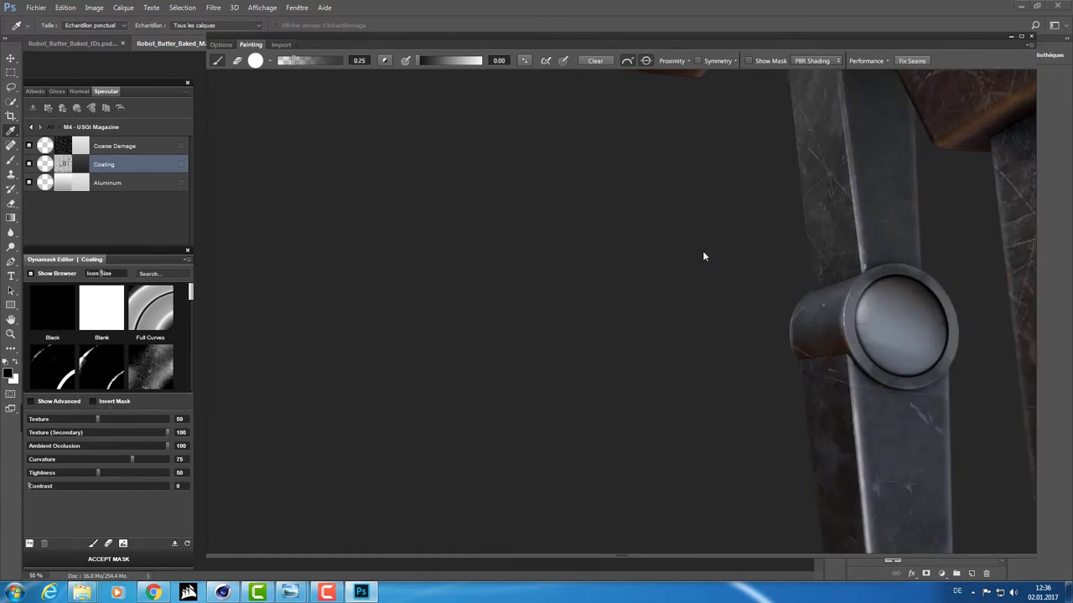
mouse_move(703, 257)
left_mouse_down("shift")
mouse_move(692, 249)
mouse_move(737, 245)
mouse_move(724, 250)
left_mouse_up("shift")
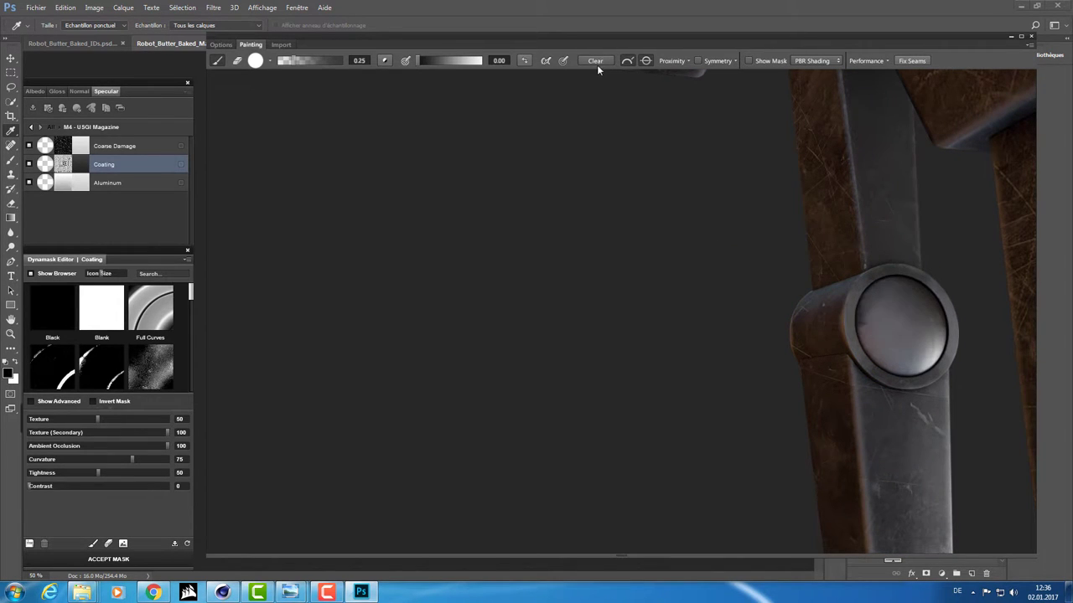
mouse_move(598, 80)
left_mouse_down()
mouse_move(633, 198)
mouse_move(425, 145)
left_mouse_up()
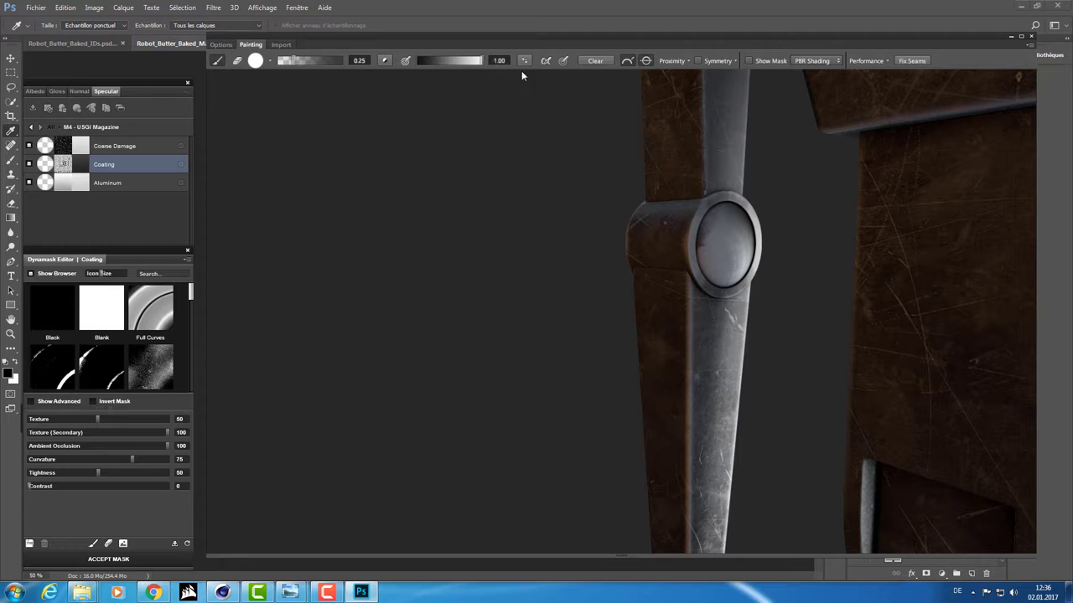
left_click_drag(720, 256, 702, 254)
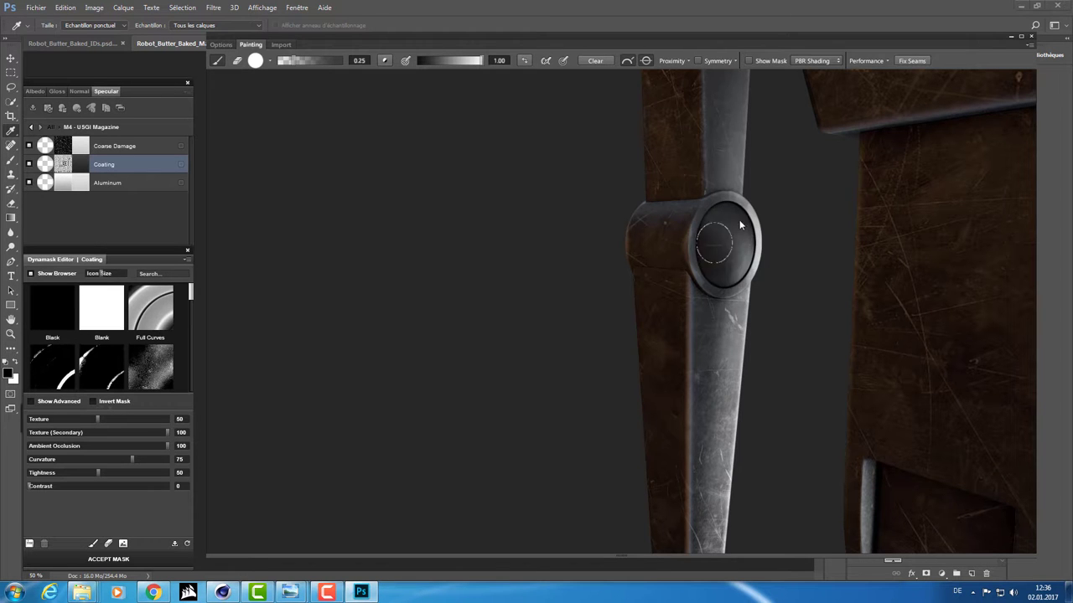
mouse_move(531, 254)
left_mouse_down()
mouse_move(514, 238)
mouse_move(577, 242)
mouse_move(568, 243)
left_mouse_up()
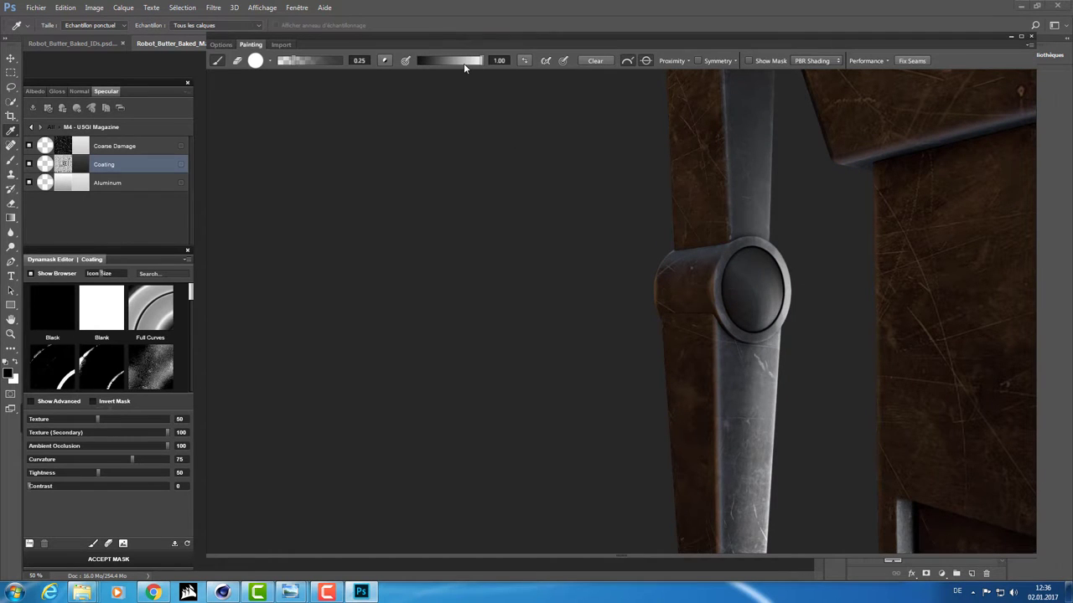
left_click(759, 294)
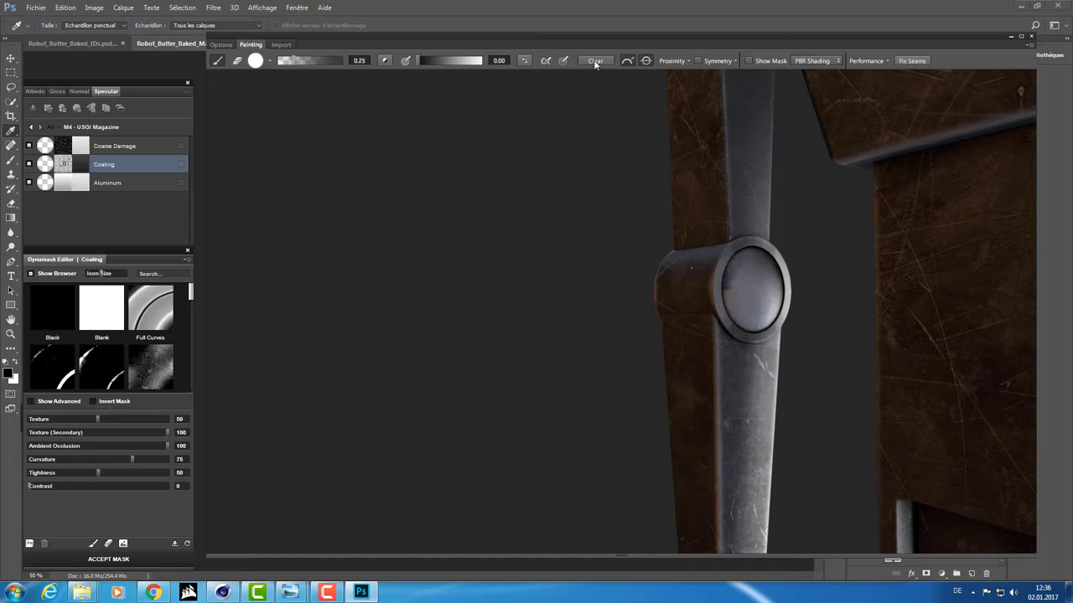
left_click_drag(499, 185, 435, 148)
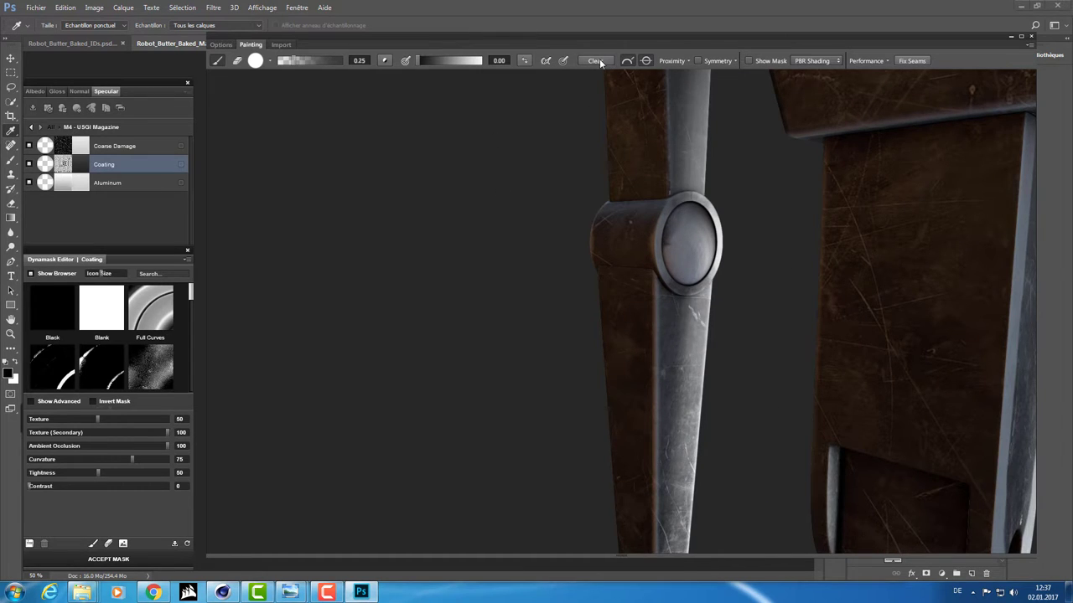
mouse_move(490, 182)
left_mouse_down()
mouse_move(628, 244)
mouse_move(567, 294)
mouse_move(850, 131)
mouse_move(1049, 35)
left_mouse_up()
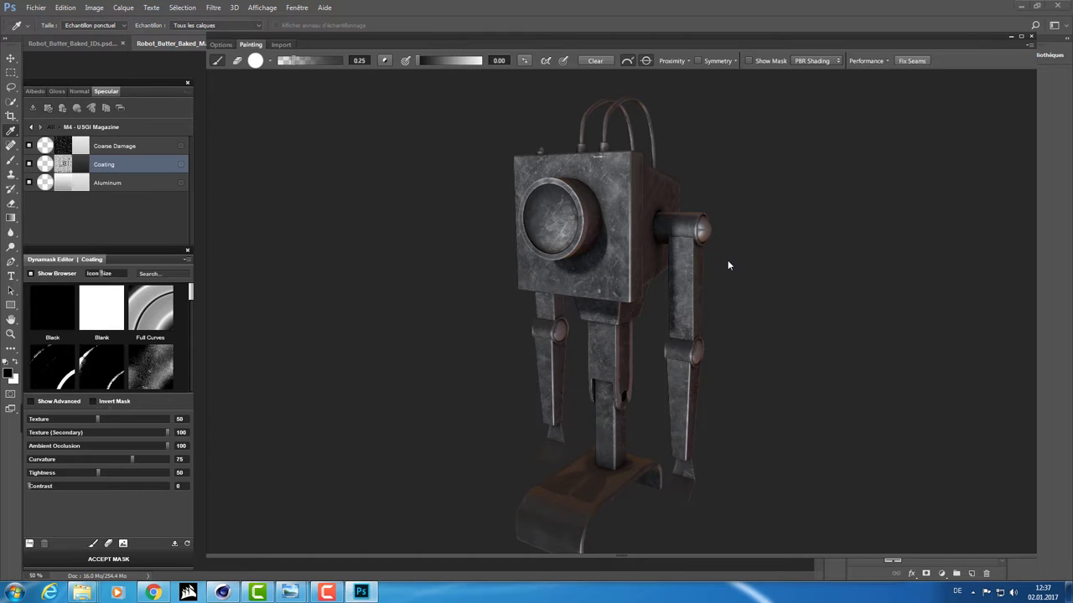
left_click_drag(727, 263, 768, 251)
scroll(428, 194, "down", 2)
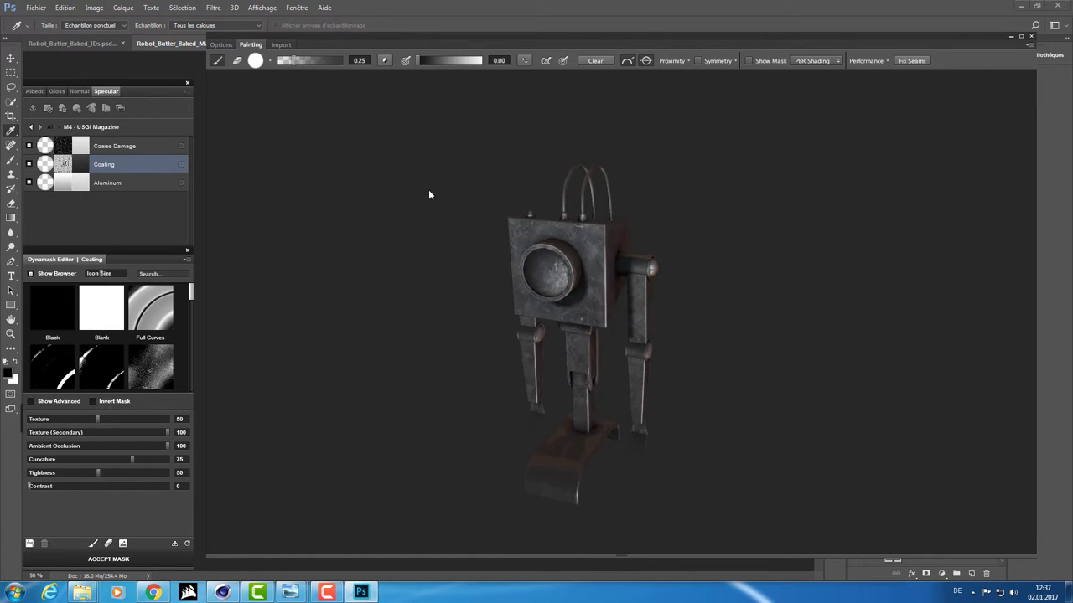
scroll(403, 226, "up", 3)
left_click_drag(366, 321, 255, 241)
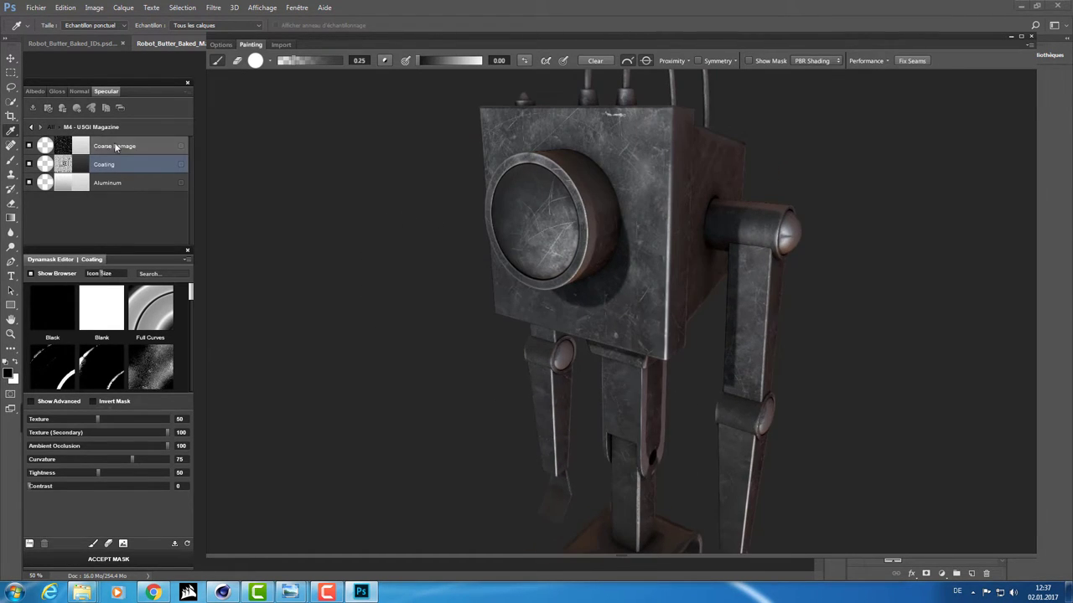
left_click_drag(147, 253, 143, 253)
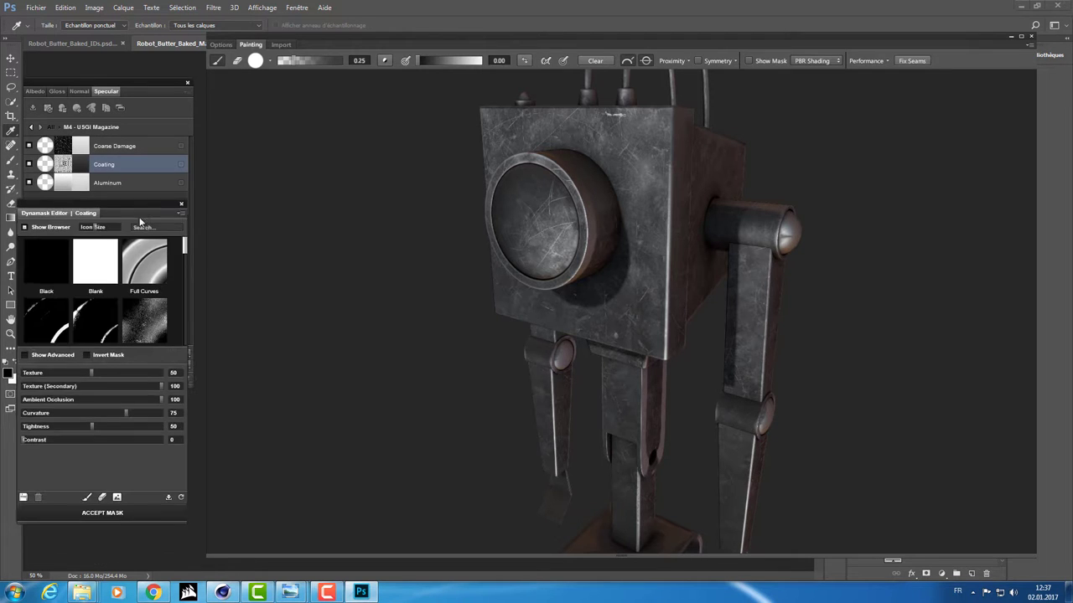
scroll(126, 335, "down", 3)
scroll(148, 338, "down", 2)
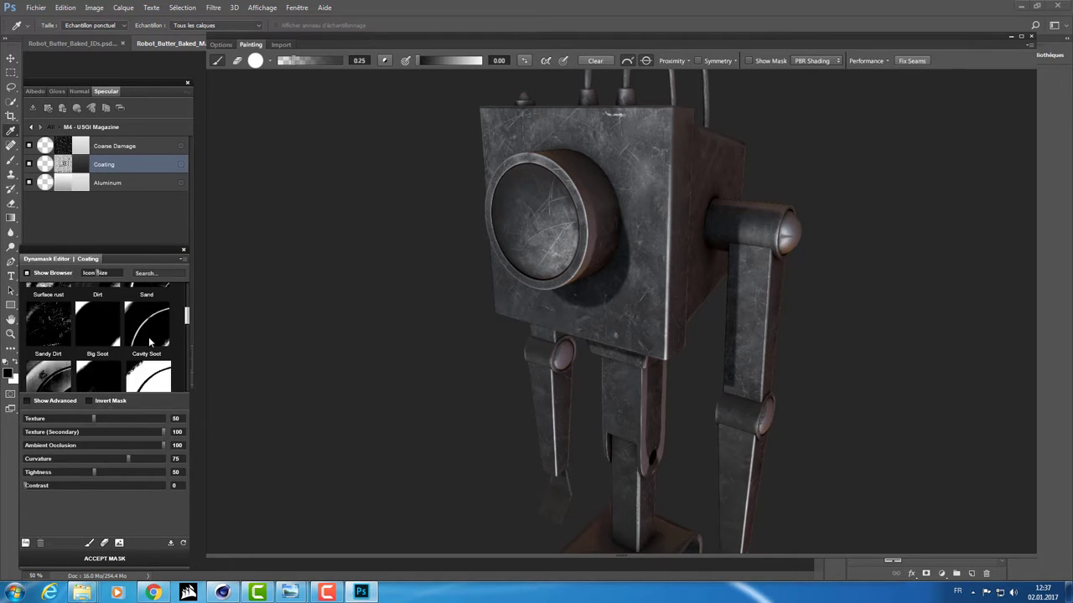
scroll(50, 349, "down", 1)
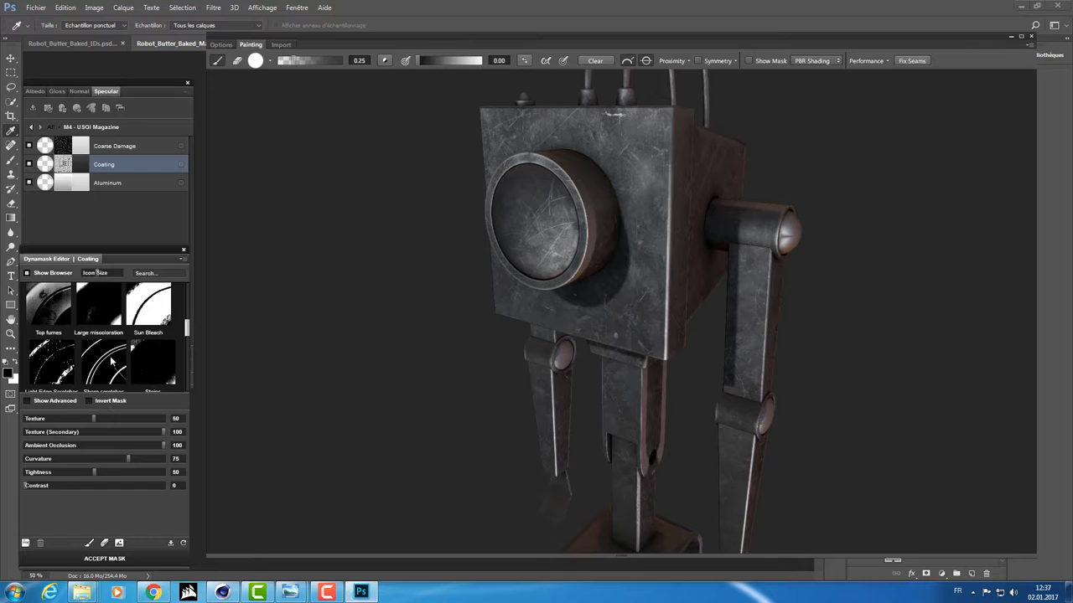
scroll(84, 363, "down", 2)
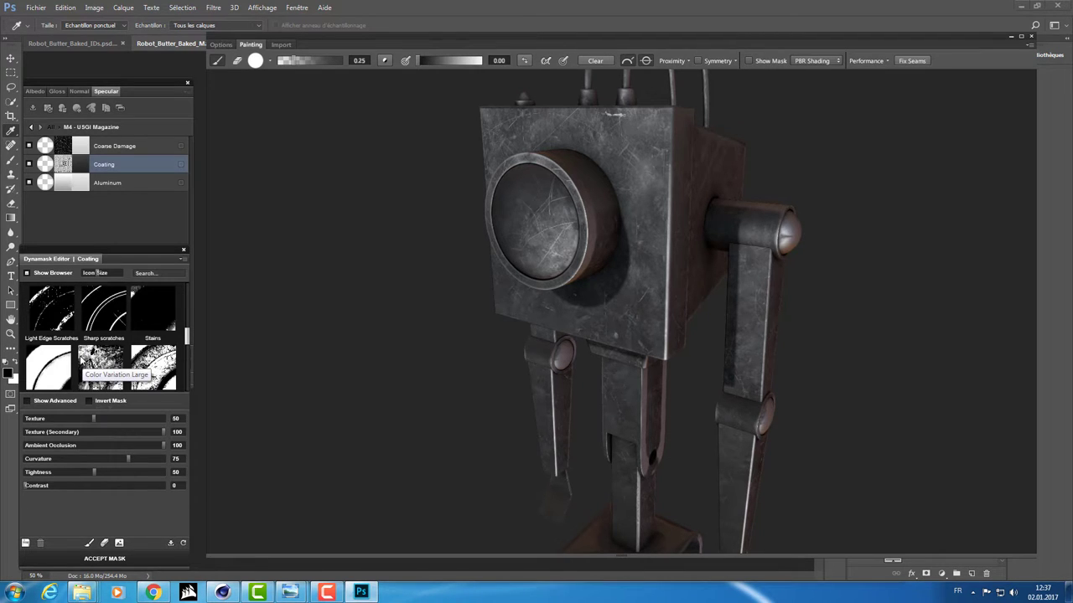
scroll(80, 356, "down", 2)
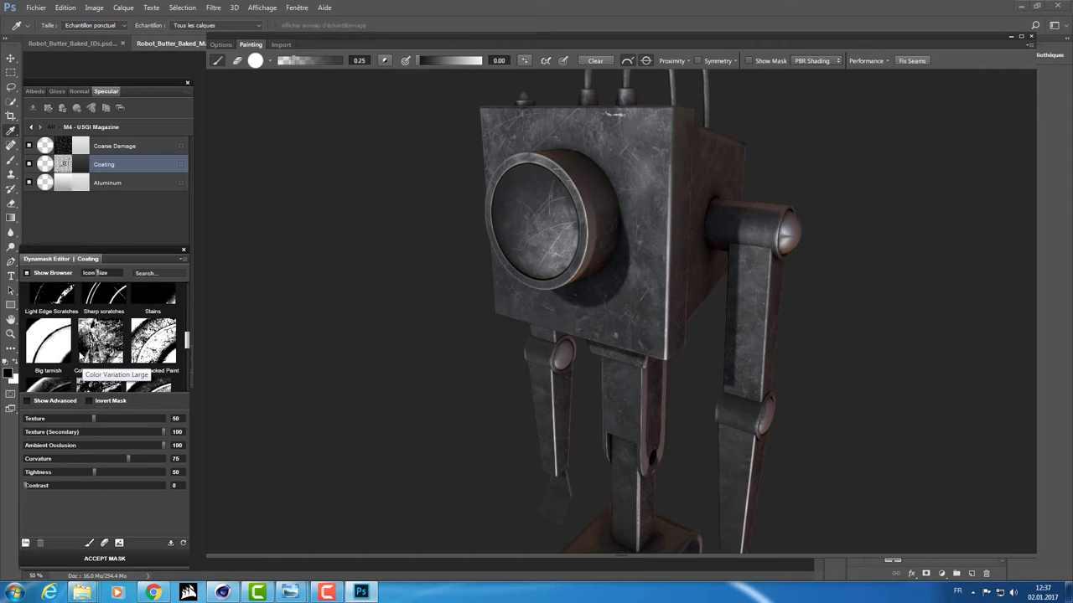
scroll(80, 355, "down", 2)
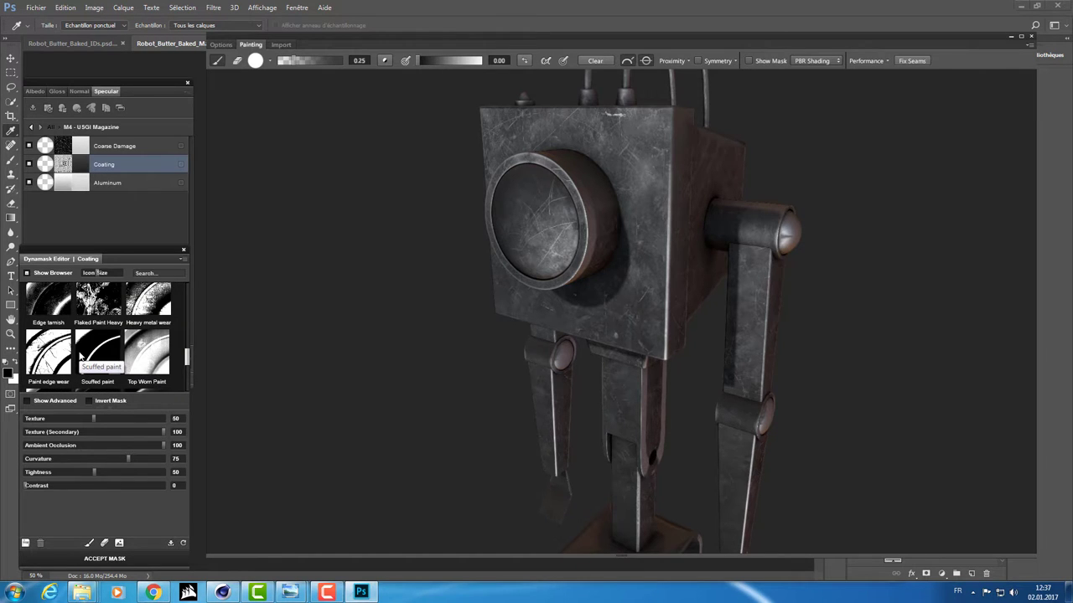
scroll(81, 355, "up", 1)
scroll(81, 356, "up", 1)
scroll(80, 355, "up", 1)
scroll(81, 355, "up", 1)
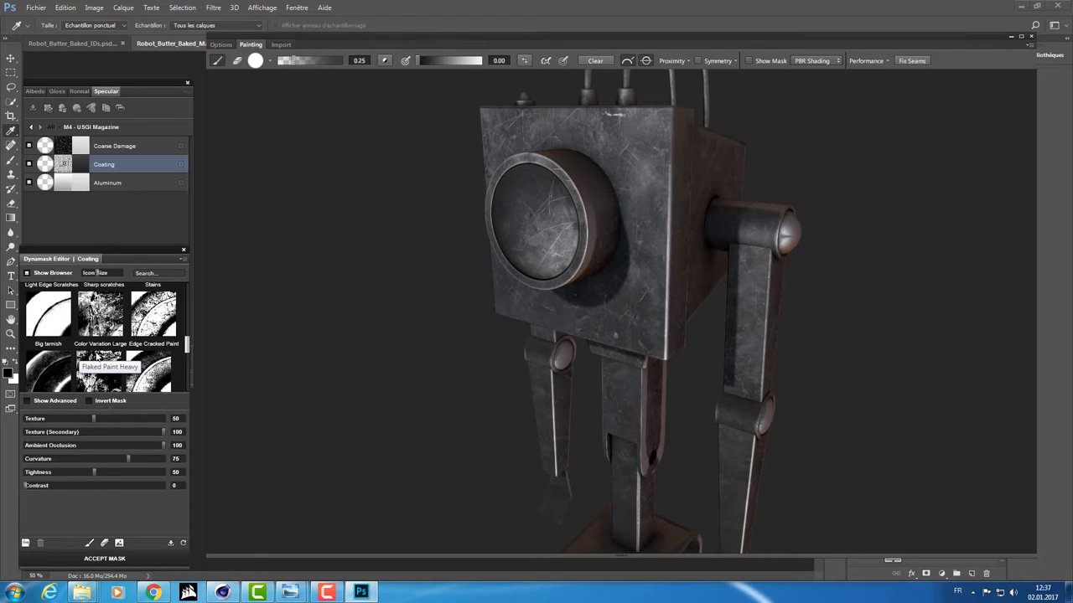
scroll(113, 354, "up", 1)
scroll(125, 352, "up", 1)
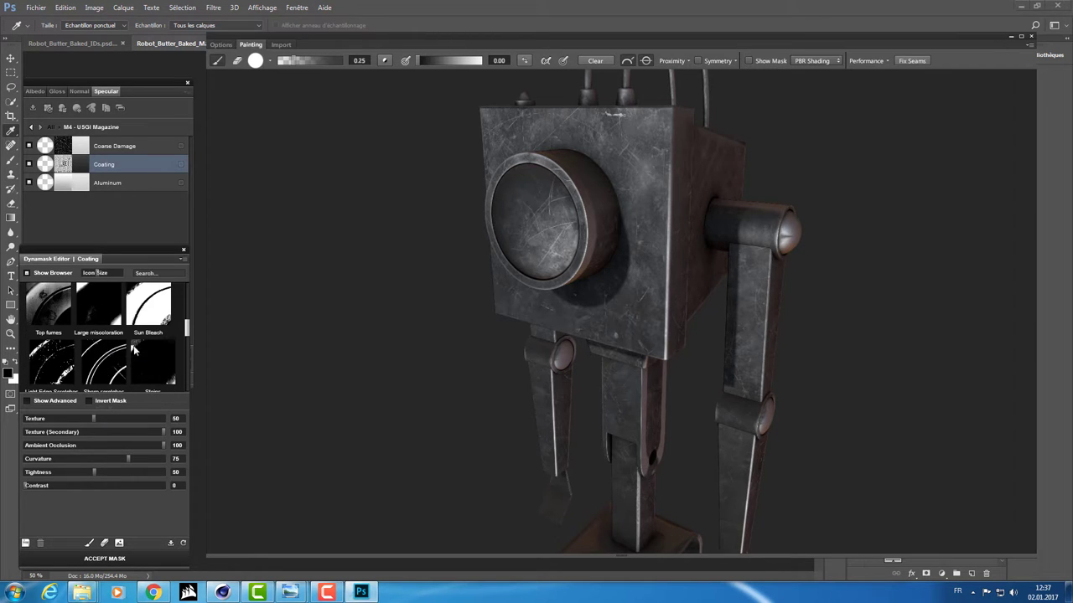
scroll(138, 346, "down", 1)
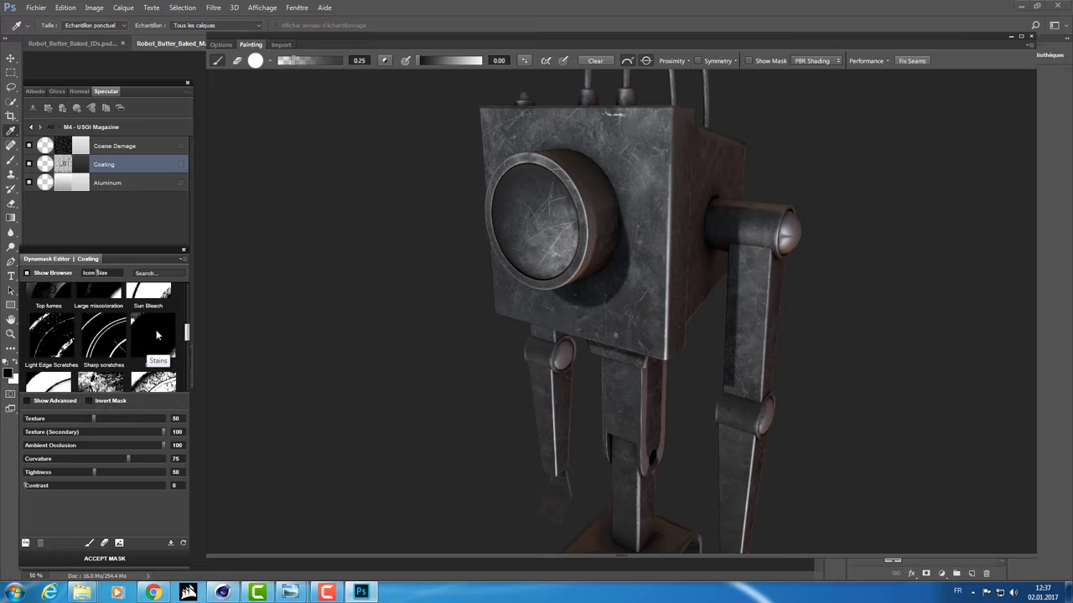
- Try Light Edge Scratches on the Coating with Invert Mask and Texture 90, inspecting the wear
left_click(58, 342)
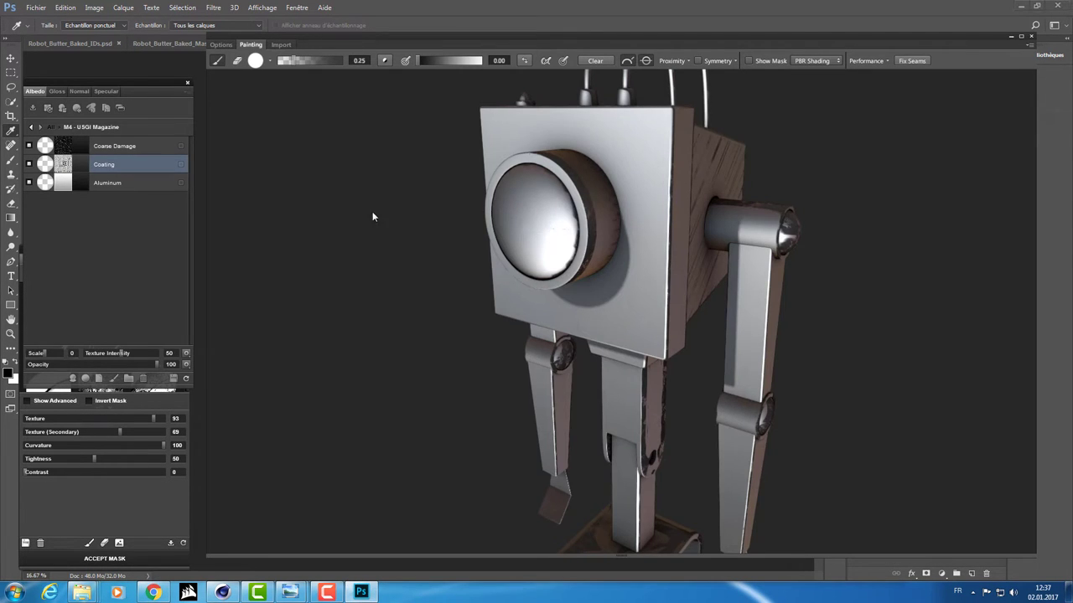
mouse_move(373, 212)
left_mouse_down("alt")
mouse_move(298, 228)
mouse_move(319, 267)
mouse_move(357, 189)
mouse_move(378, 202)
mouse_move(382, 247)
mouse_move(285, 279)
left_mouse_up("alt")
mouse_move(443, 243)
left_mouse_down("alt")
mouse_move(354, 239)
mouse_move(307, 263)
mouse_move(299, 240)
mouse_move(256, 199)
mouse_move(218, 193)
mouse_move(374, 219)
mouse_move(394, 200)
left_mouse_up("alt")
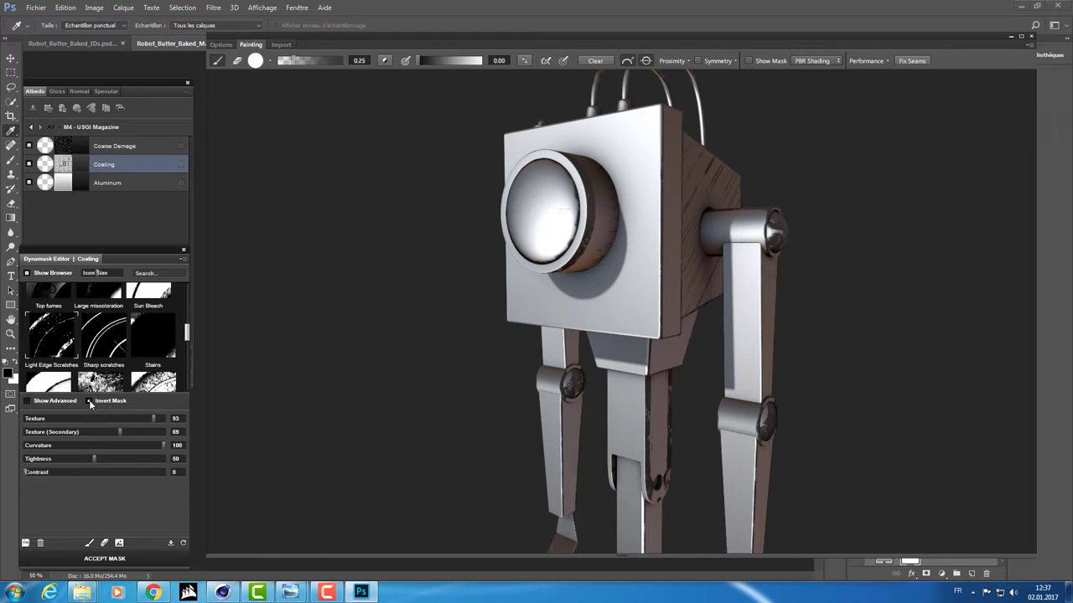
left_click(88, 401)
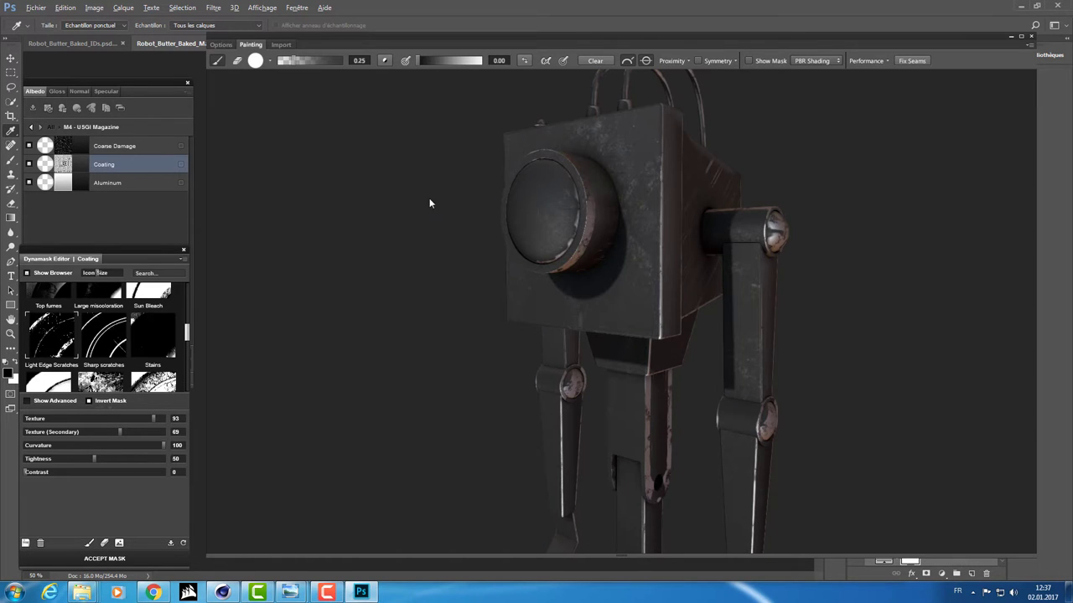
mouse_move(429, 202)
left_mouse_down("alt")
mouse_move(400, 299)
mouse_move(450, 340)
mouse_move(575, 338)
mouse_move(610, 295)
mouse_move(503, 307)
mouse_move(349, 302)
mouse_move(332, 221)
mouse_move(294, 232)
mouse_move(279, 197)
mouse_move(251, 191)
mouse_move(348, 234)
mouse_move(721, 122)
mouse_move(568, 379)
mouse_move(729, 345)
mouse_move(621, 272)
mouse_move(618, 240)
mouse_move(687, 233)
mouse_move(502, 302)
mouse_move(251, 365)
mouse_move(290, 306)
mouse_move(274, 316)
mouse_move(298, 316)
mouse_move(192, 370)
left_mouse_up("alt")
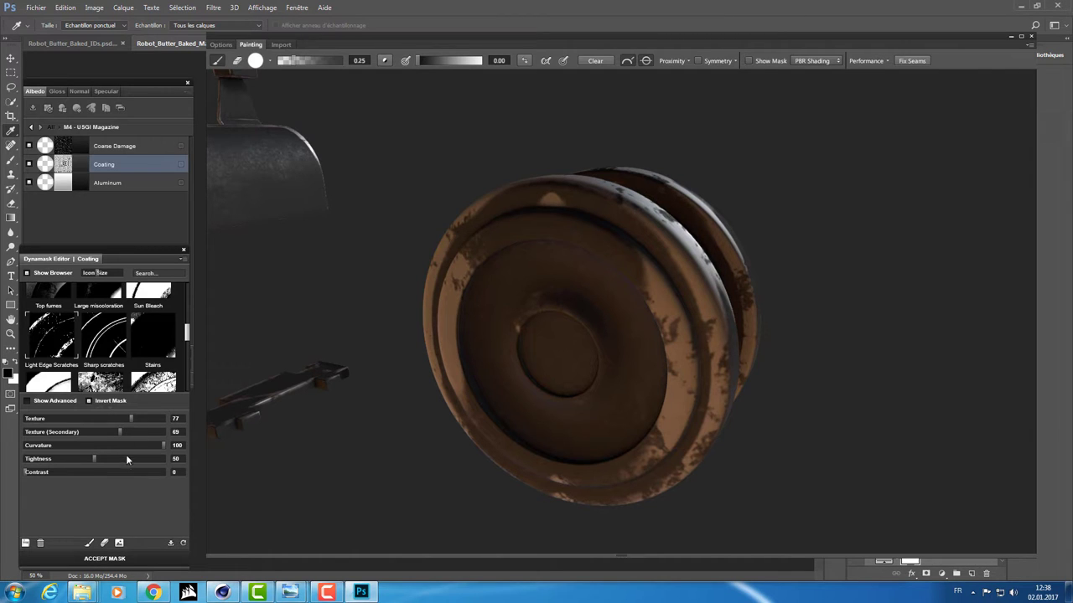
left_click(150, 418)
mouse_move(478, 355)
middle_mouse_down()
mouse_move(389, 294)
mouse_move(410, 292)
mouse_move(403, 297)
mouse_move(422, 268)
mouse_move(338, 319)
mouse_move(326, 395)
mouse_move(395, 307)
mouse_move(407, 343)
mouse_move(561, 267)
mouse_move(500, 304)
mouse_move(694, 193)
mouse_move(637, 235)
mouse_move(500, 171)
mouse_move(774, 453)
mouse_move(674, 336)
mouse_move(496, 340)
mouse_move(526, 243)
mouse_move(273, 277)
mouse_move(508, 302)
mouse_move(364, 261)
mouse_move(399, 265)
mouse_move(405, 255)
mouse_move(469, 286)
mouse_move(491, 266)
mouse_move(464, 417)
mouse_move(362, 341)
mouse_move(353, 365)
mouse_move(223, 293)
mouse_move(377, 280)
mouse_move(350, 262)
mouse_move(432, 246)
mouse_move(595, 238)
mouse_move(102, 237)
middle_mouse_up()
- Replace the Coating's mask preset with Smooth rust
scroll(282, 303, "up", 3)
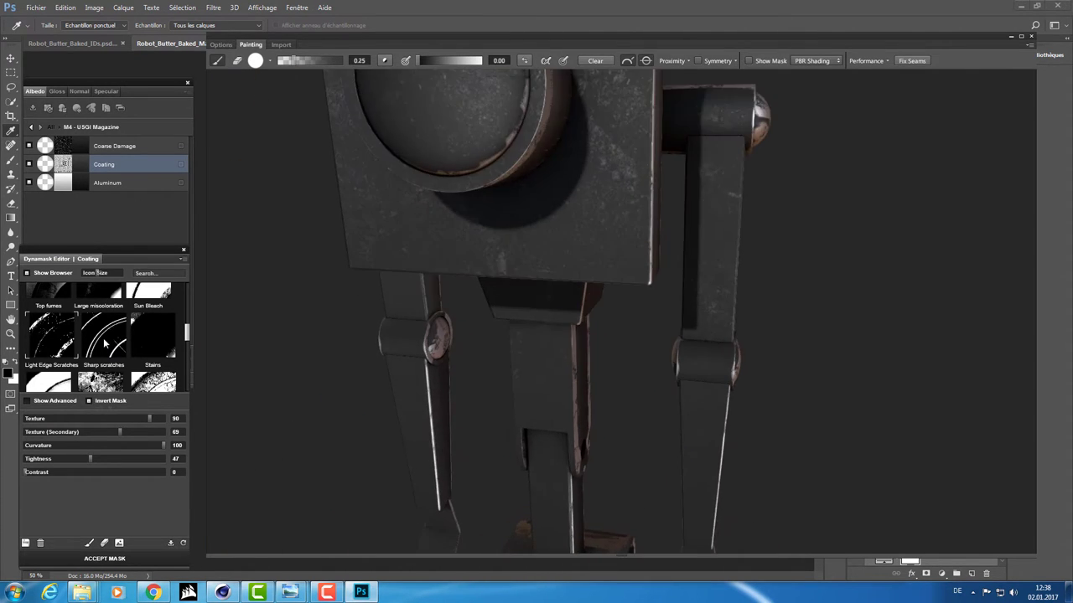
scroll(282, 303, "down", 5)
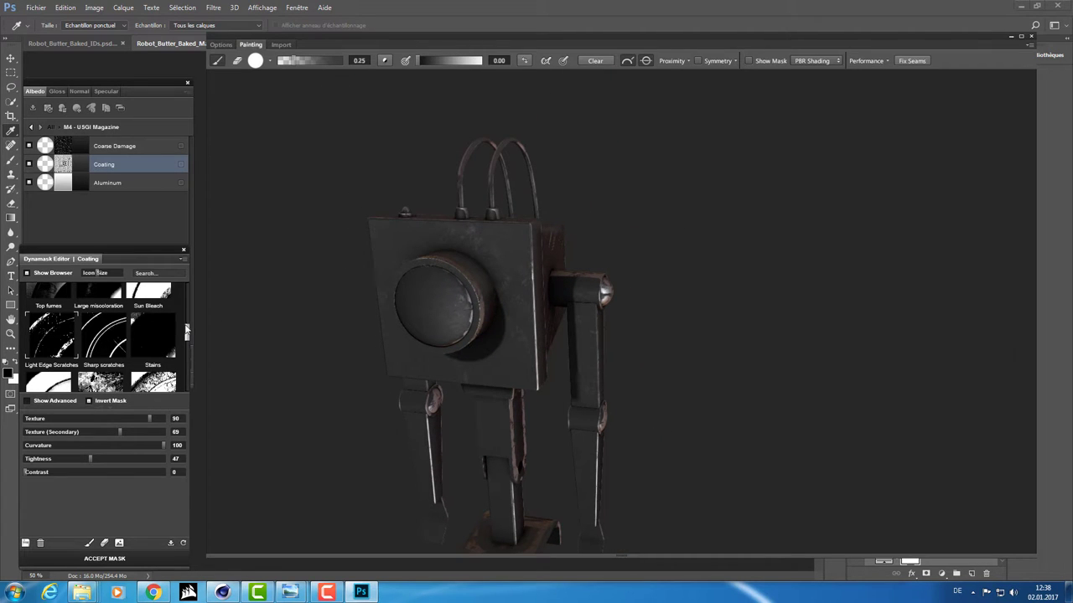
left_click_drag(186, 331, 187, 323)
left_click(151, 331)
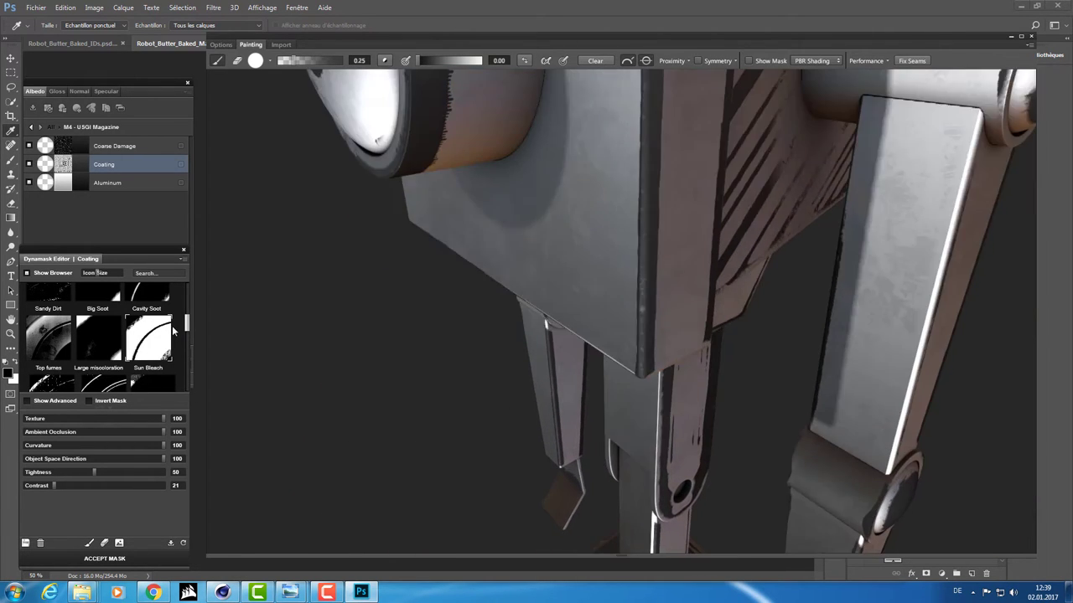
scroll(175, 327, "up", 1)
scroll(173, 326, "up", 1)
scroll(171, 325, "up", 1)
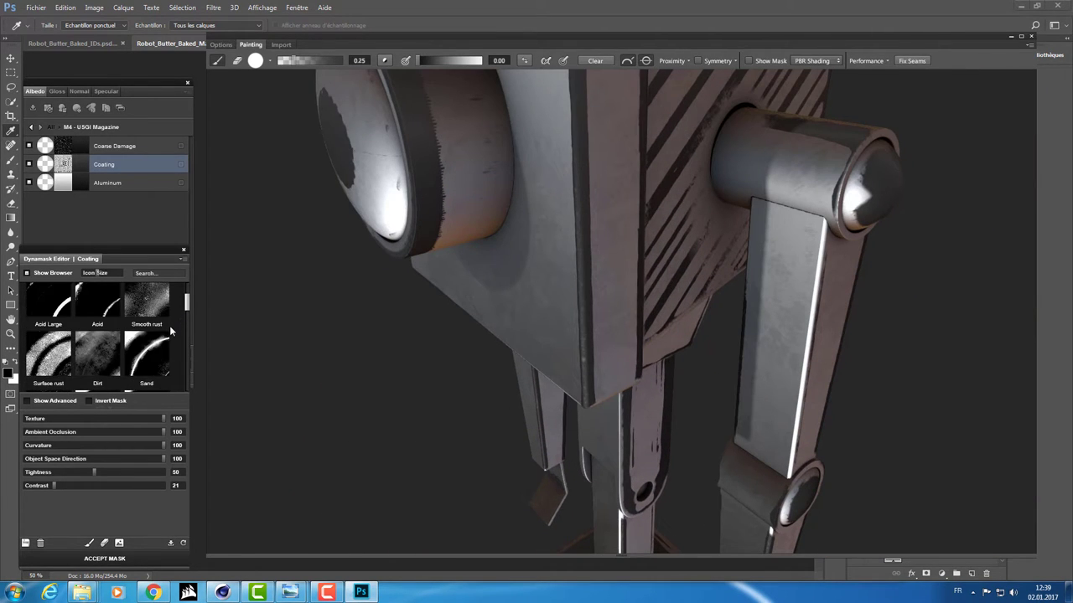
scroll(163, 318, "up", 1)
scroll(151, 309, "up", 1)
left_click(148, 306)
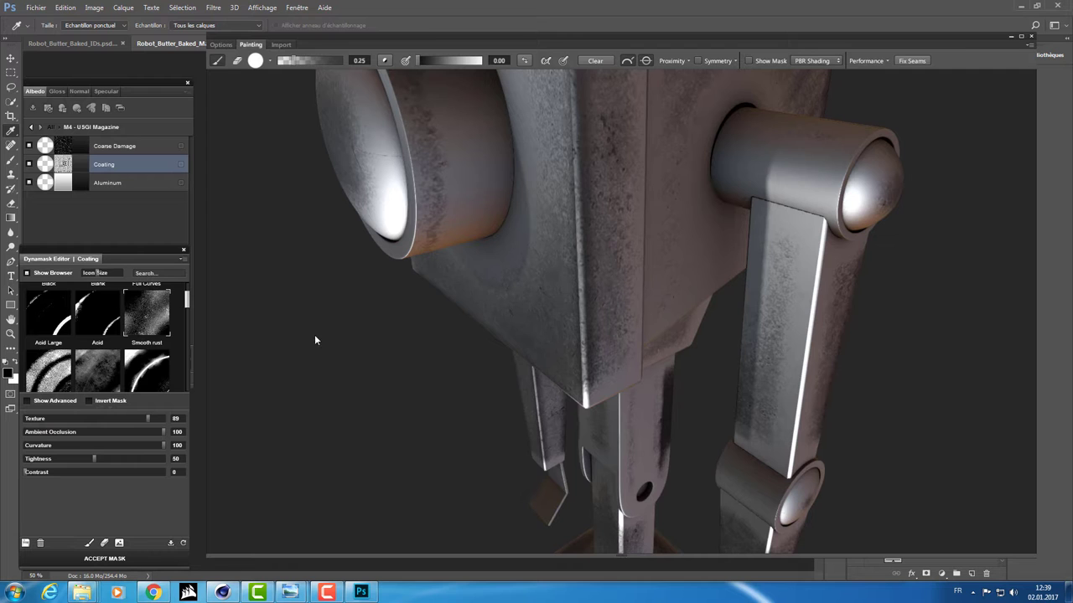
- Inspect the rusty coating from frontal, three-quarter, top and side views of the robot
mouse_move(315, 340)
left_mouse_down()
mouse_move(400, 308)
mouse_move(406, 274)
mouse_move(374, 279)
mouse_move(419, 288)
mouse_move(308, 270)
mouse_move(255, 292)
mouse_move(135, 227)
mouse_move(227, 248)
mouse_move(355, 233)
mouse_move(439, 279)
mouse_move(510, 277)
mouse_move(539, 338)
mouse_move(450, 360)
mouse_move(450, 347)
mouse_move(477, 403)
mouse_move(393, 402)
mouse_move(376, 278)
mouse_move(299, 301)
mouse_move(370, 309)
mouse_move(470, 260)
mouse_move(462, 322)
mouse_move(662, 266)
mouse_move(505, 266)
mouse_move(428, 217)
mouse_move(438, 261)
mouse_move(290, 251)
mouse_move(648, 246)
mouse_move(573, 253)
mouse_move(369, 316)
mouse_move(543, 237)
mouse_move(462, 394)
mouse_move(530, 245)
mouse_move(574, 215)
mouse_move(516, 225)
mouse_move(480, 279)
mouse_move(483, 369)
mouse_move(427, 398)
mouse_move(383, 374)
mouse_move(343, 381)
mouse_move(449, 375)
mouse_move(402, 368)
mouse_move(310, 388)
mouse_move(367, 398)
mouse_move(433, 222)
mouse_move(419, 205)
left_mouse_up()
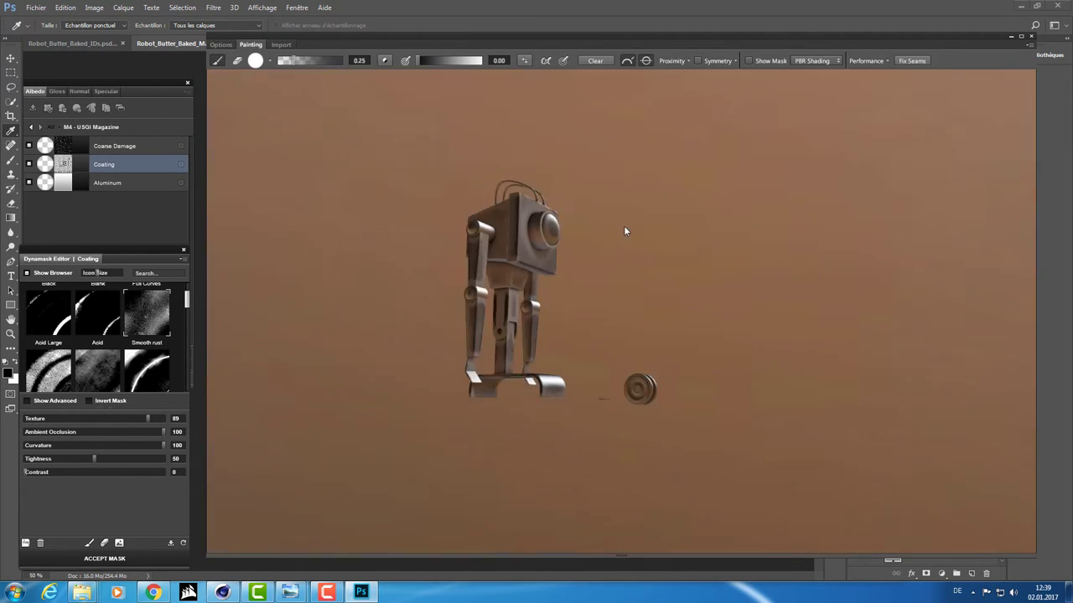
mouse_move(624, 231)
left_mouse_down()
mouse_move(749, 173)
mouse_move(1001, 167)
mouse_move(991, 183)
mouse_move(659, 298)
mouse_move(472, 322)
mouse_move(397, 305)
mouse_move(407, 272)
left_mouse_up()
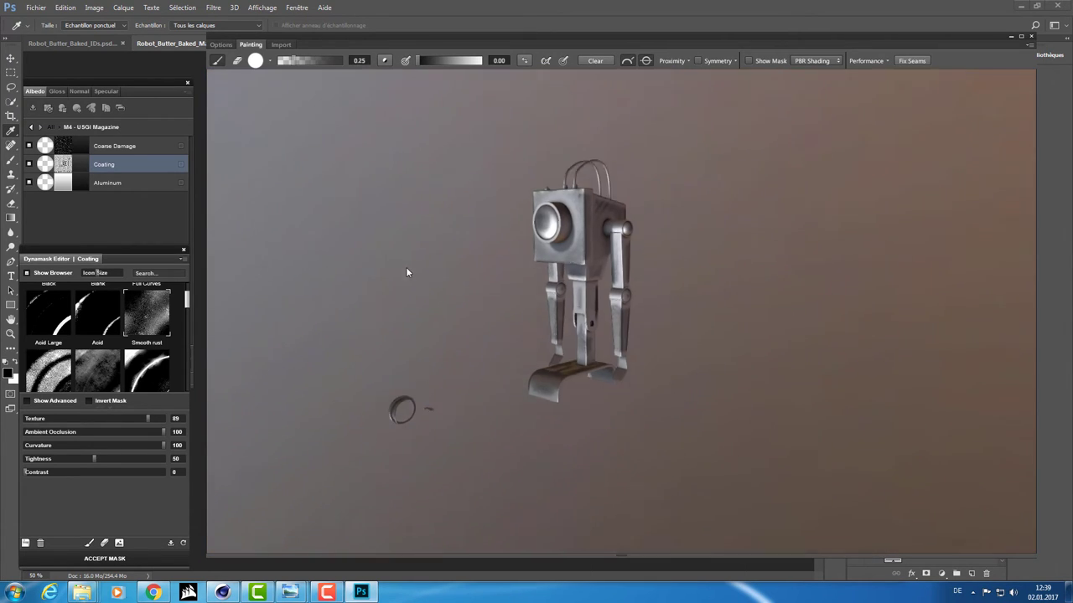
scroll(517, 259, "up", 3)
scroll(416, 311, "up", 2)
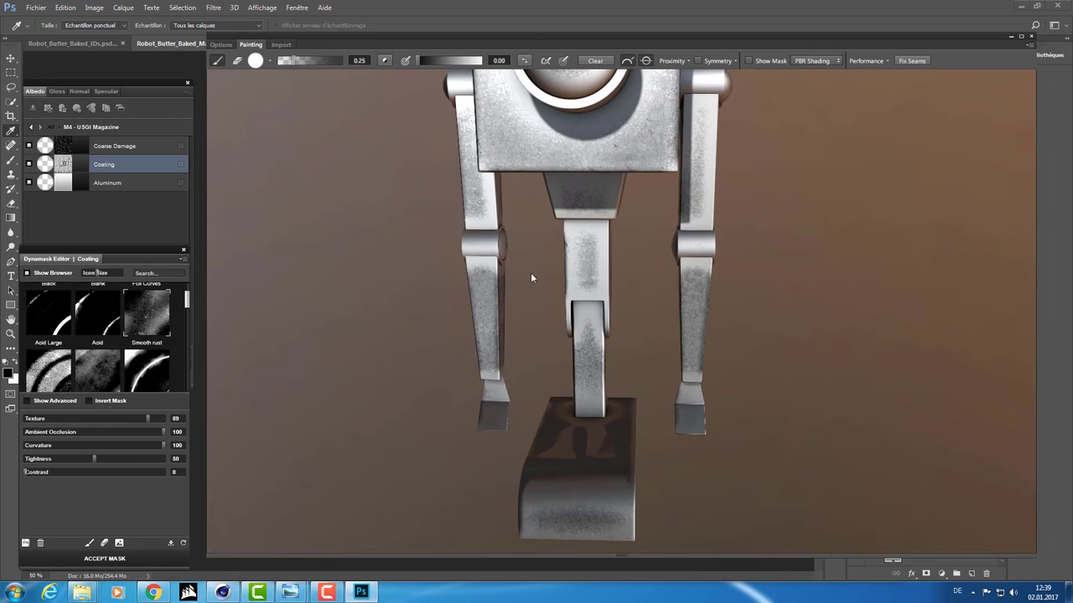
mouse_move(530, 273)
left_mouse_down()
mouse_move(472, 297)
mouse_move(390, 274)
mouse_move(376, 258)
mouse_move(423, 264)
mouse_move(395, 215)
mouse_move(371, 292)
mouse_move(382, 294)
left_mouse_up()
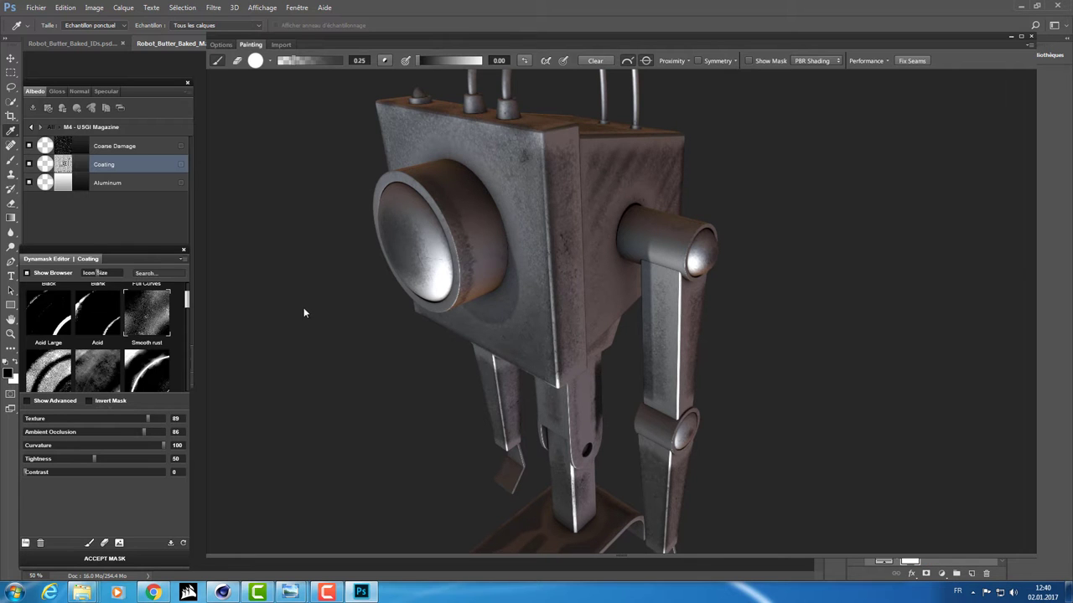
mouse_move(370, 269)
left_mouse_down()
mouse_move(306, 300)
mouse_move(391, 240)
mouse_move(371, 222)
mouse_move(314, 218)
mouse_move(529, 218)
mouse_move(401, 240)
left_mouse_up()
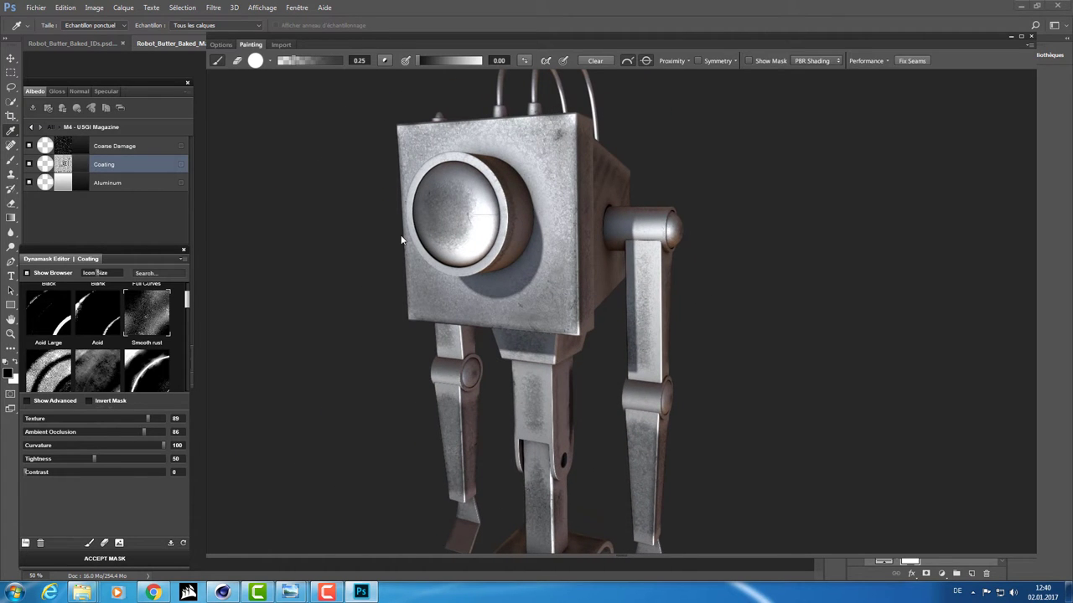
mouse_move(402, 240)
left_mouse_down()
mouse_move(323, 243)
mouse_move(349, 252)
left_mouse_up()
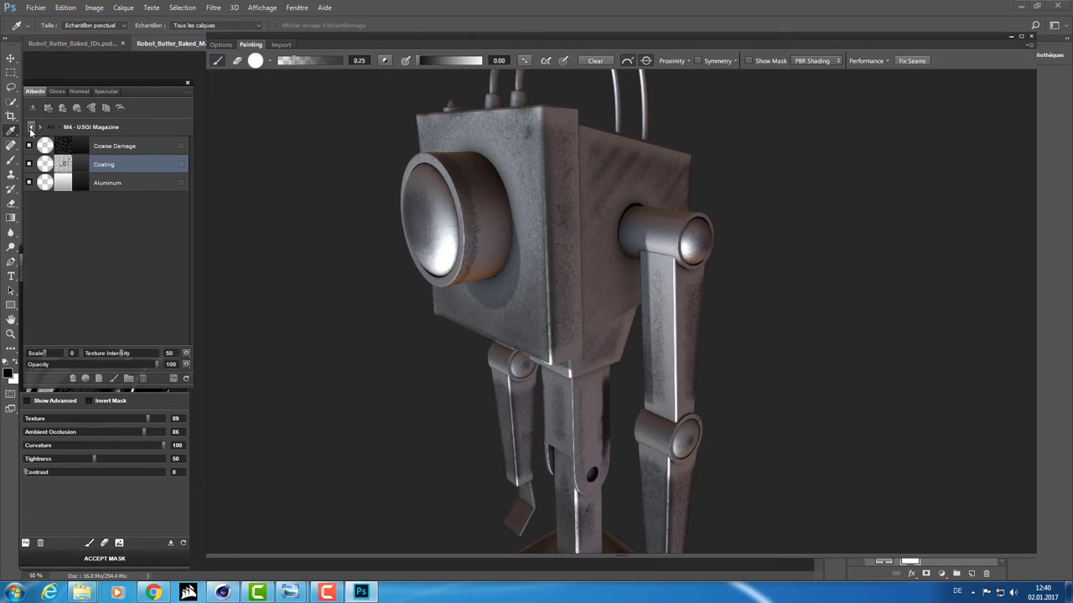
- Accept the Coating Dynamask and return to the top level of the layer list
left_click(105, 559)
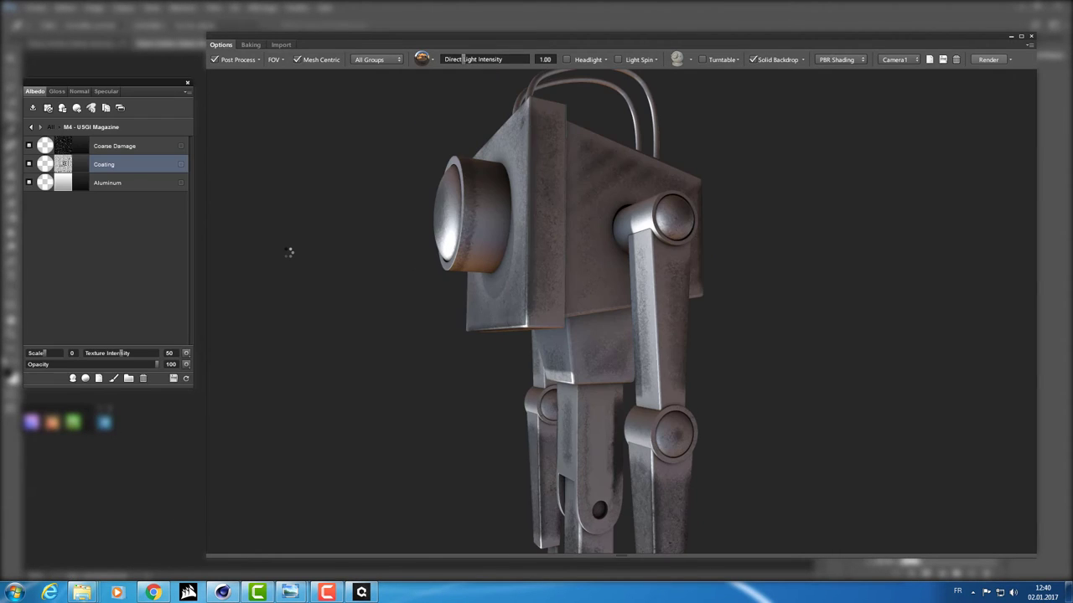
mouse_move(387, 271)
left_mouse_down()
mouse_move(466, 359)
mouse_move(471, 312)
mouse_move(391, 290)
left_mouse_up()
left_click(31, 127)
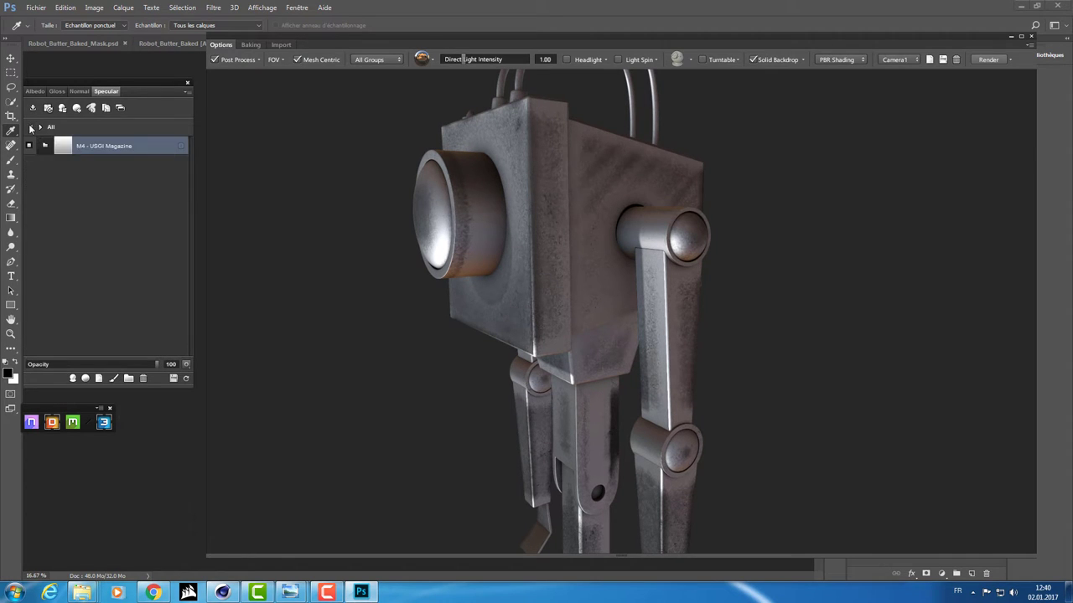
- Check the material's colour-ID choices without changing them, then turn the robot's front into view
left_click(181, 147)
left_click(182, 147)
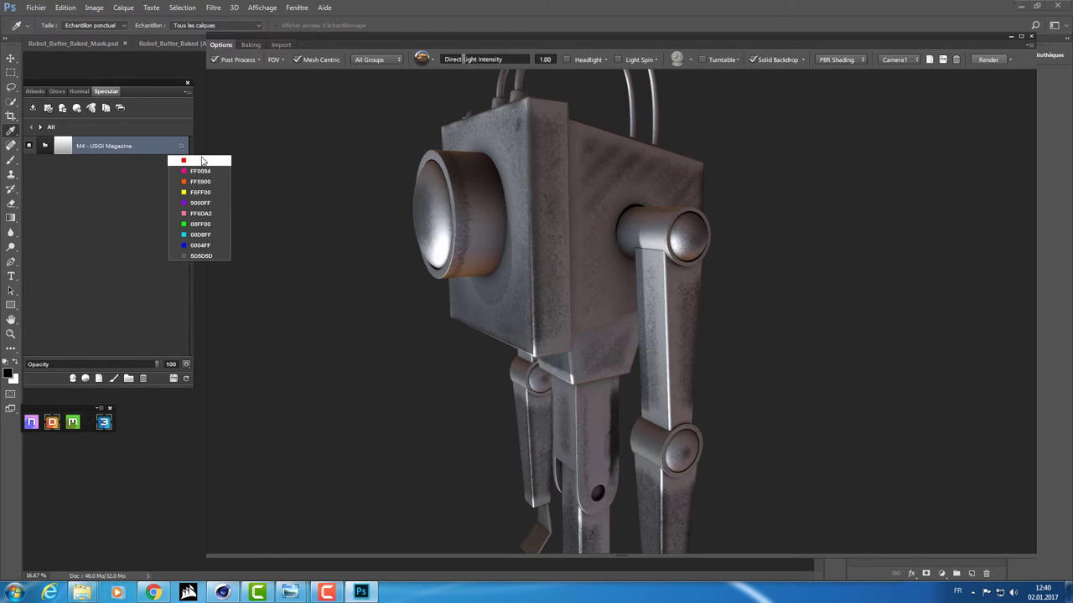
left_click(92, 223)
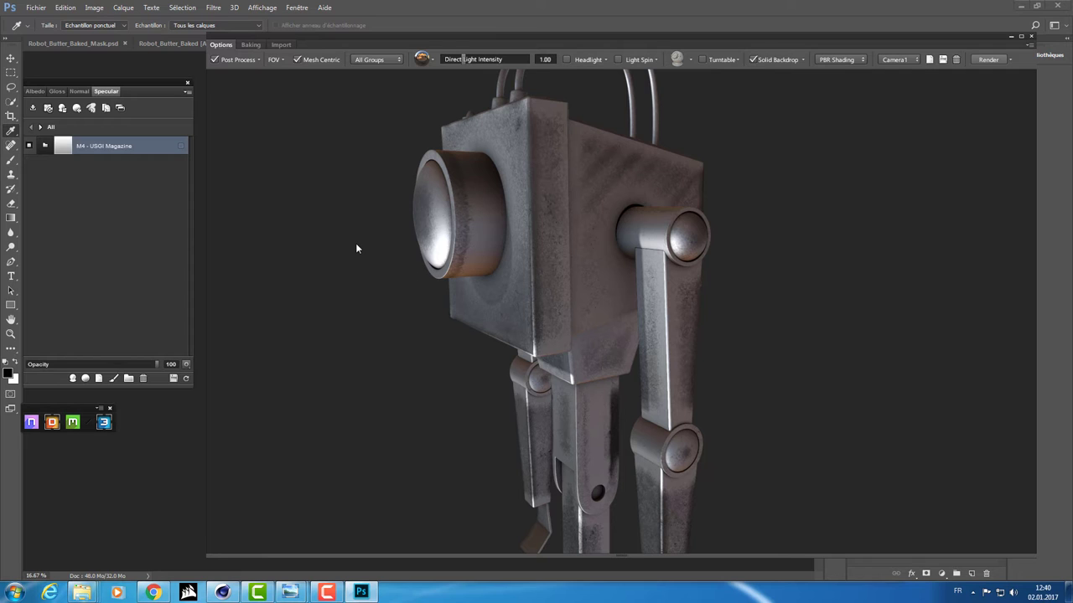
left_click_drag(379, 264, 331, 245)
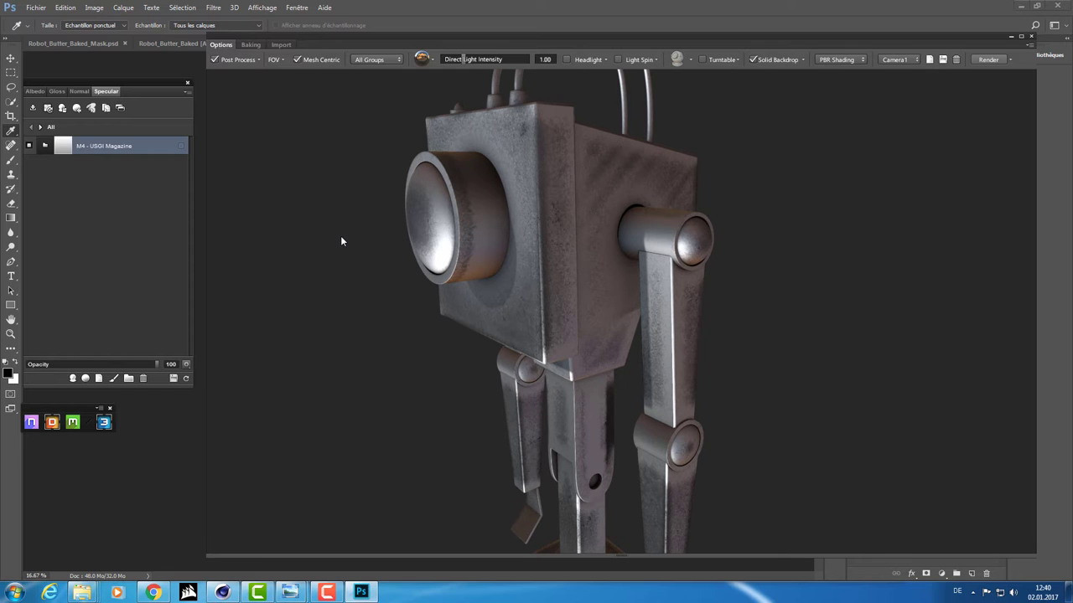
mouse_move(346, 241)
left_mouse_down()
mouse_move(371, 245)
mouse_move(349, 242)
left_mouse_up()
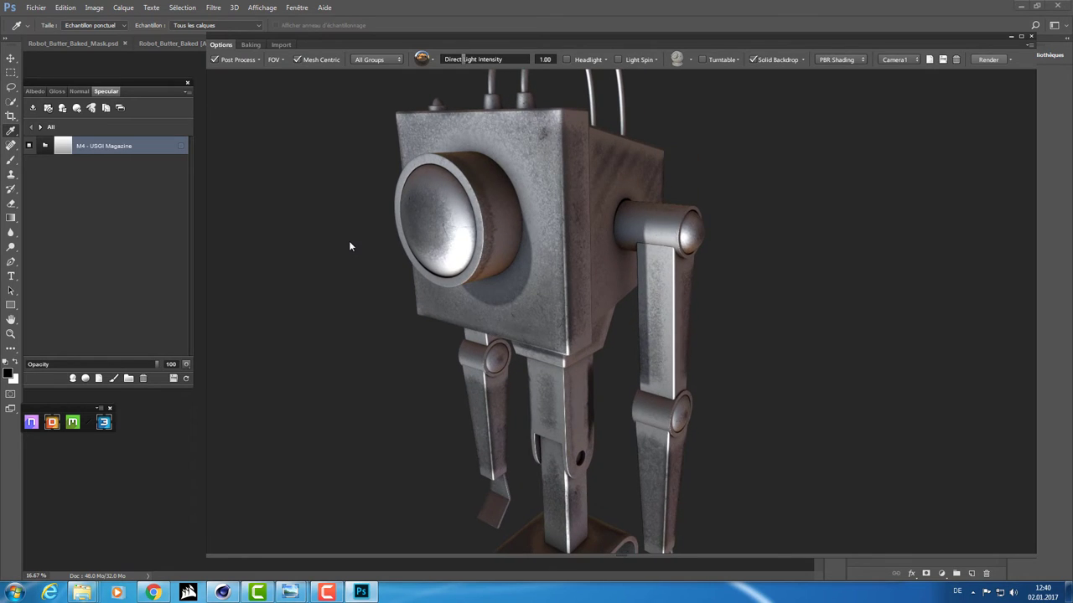
key("alt+Tab")
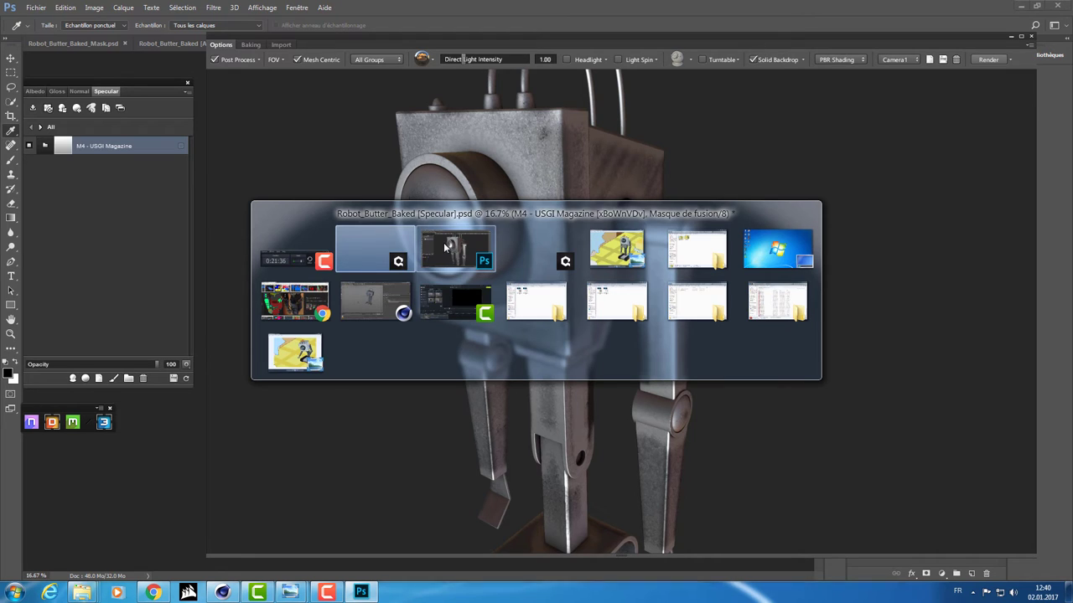
- Switch from Photoshop over to Cinema 4D
left_click(445, 247)
key("alt+Tab")
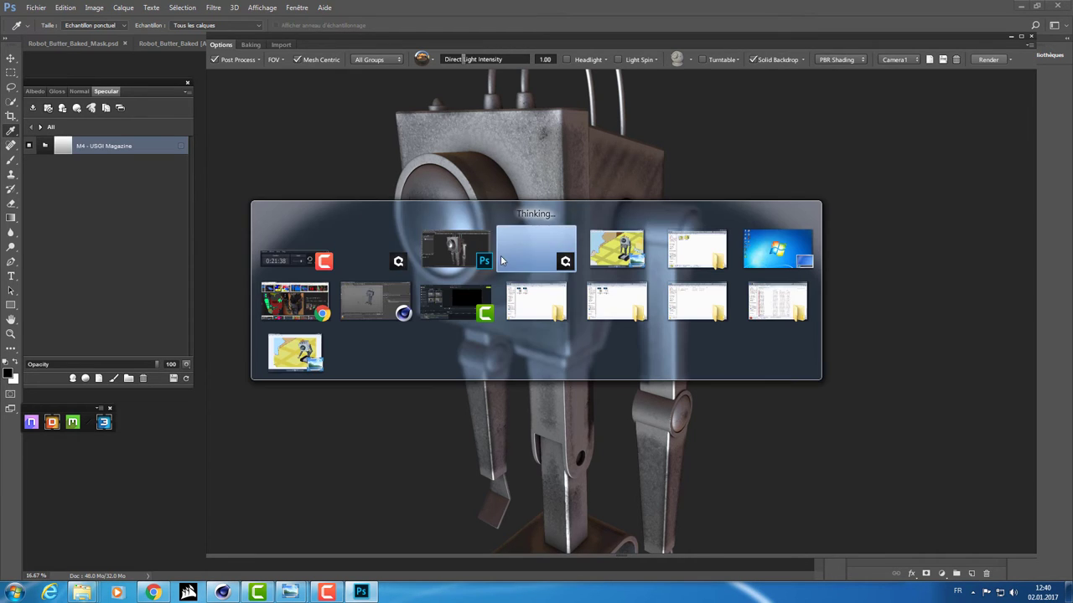
left_click(379, 311)
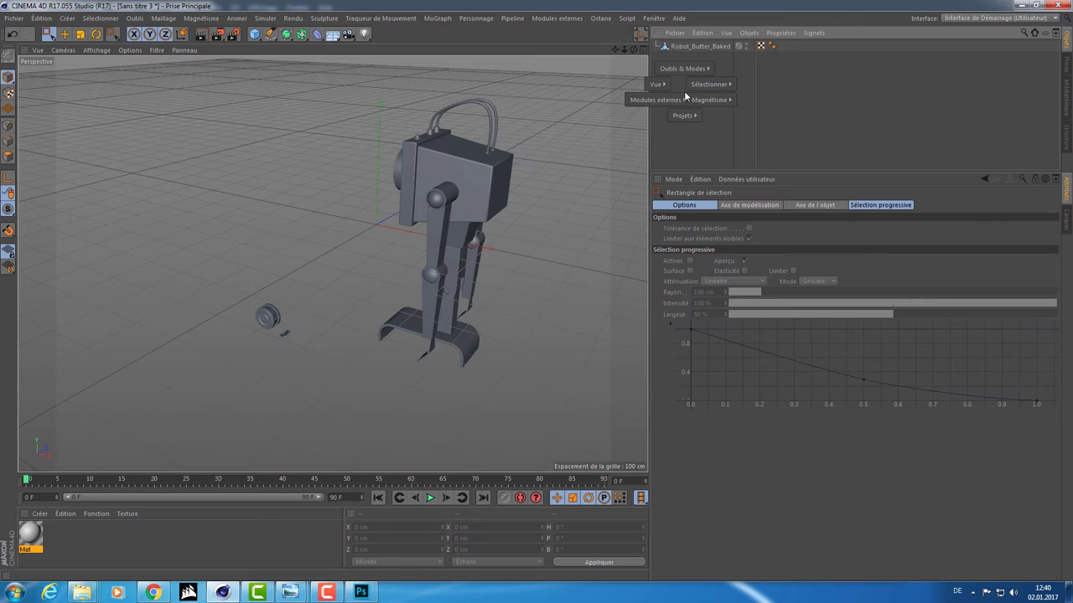
- Open Robot_Butter_Mesh_to_Quixel_002, swap the Mat texture for the colour-ID selection tags, and return to Photoshop
left_click(675, 124)
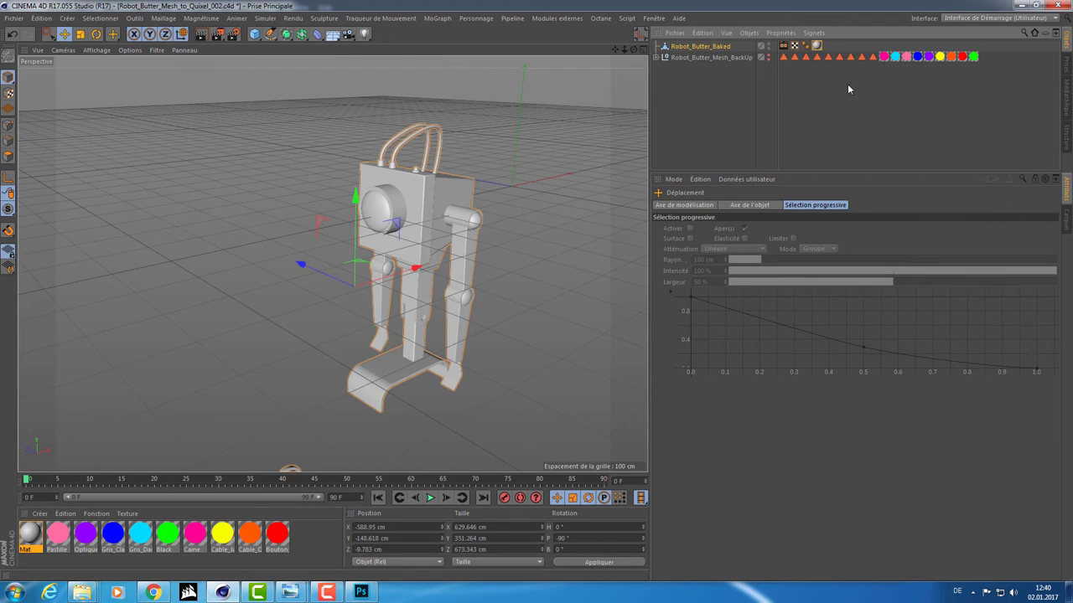
left_click(816, 47)
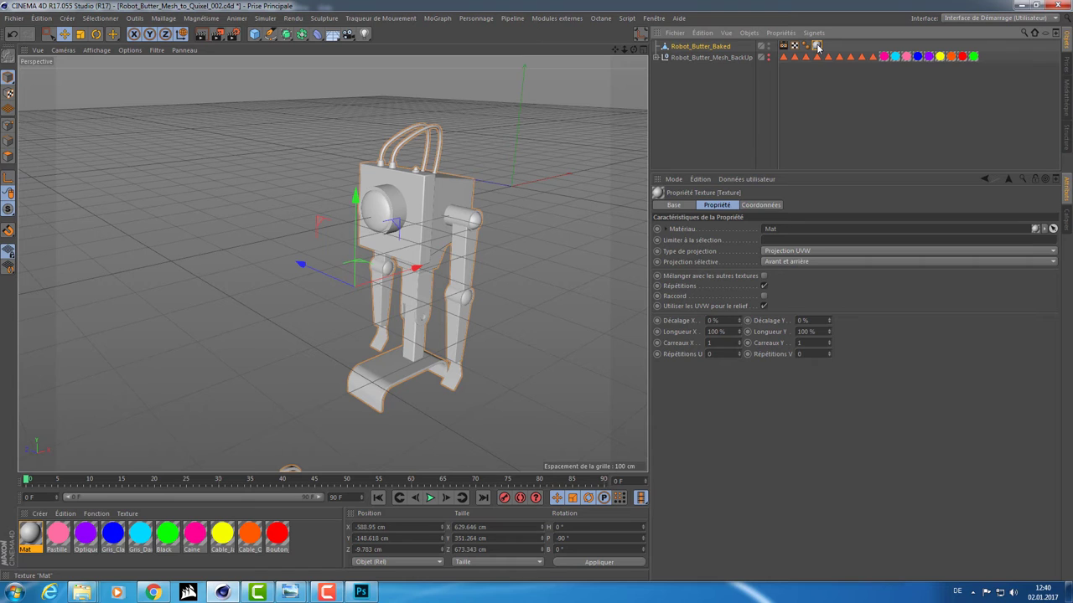
key("Delete")
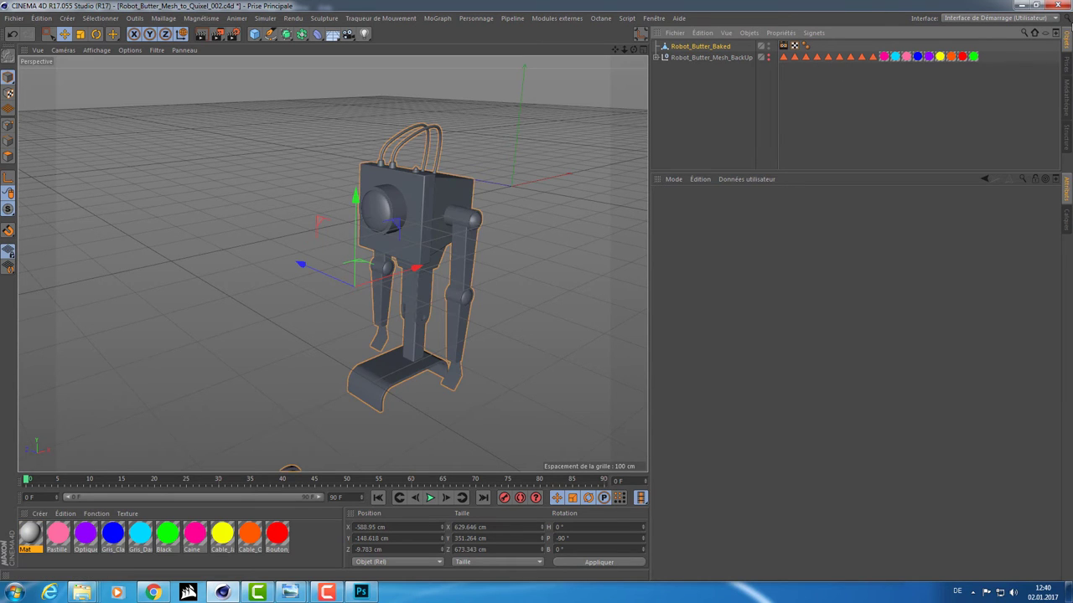
left_click_drag(787, 56, 825, 46)
left_click_drag(470, 193, 510, 184, "alt")
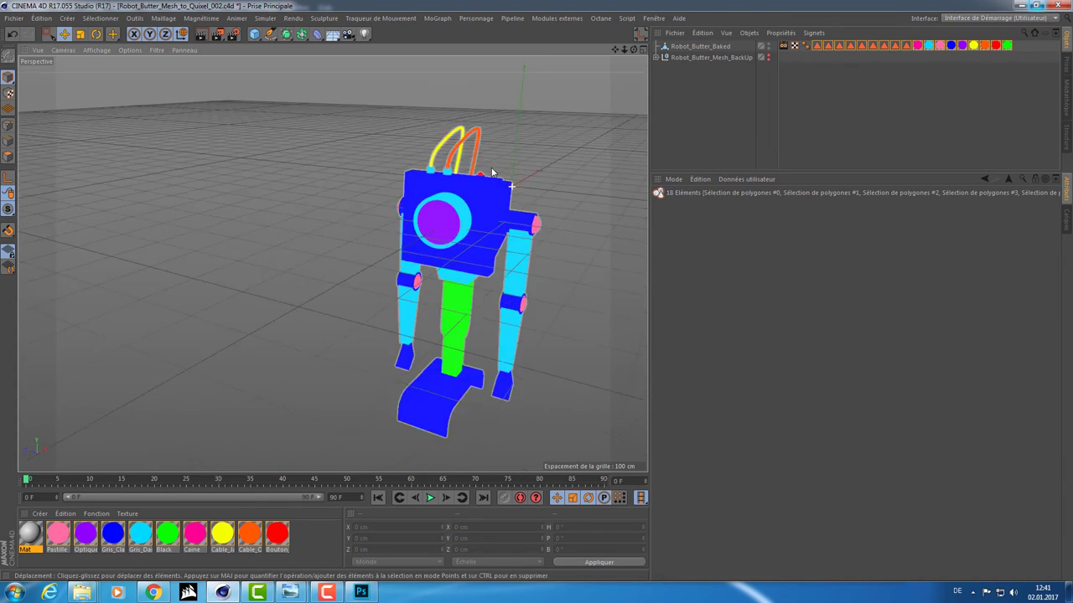
scroll(463, 194, "up", 3)
scroll(464, 189, "up", 1)
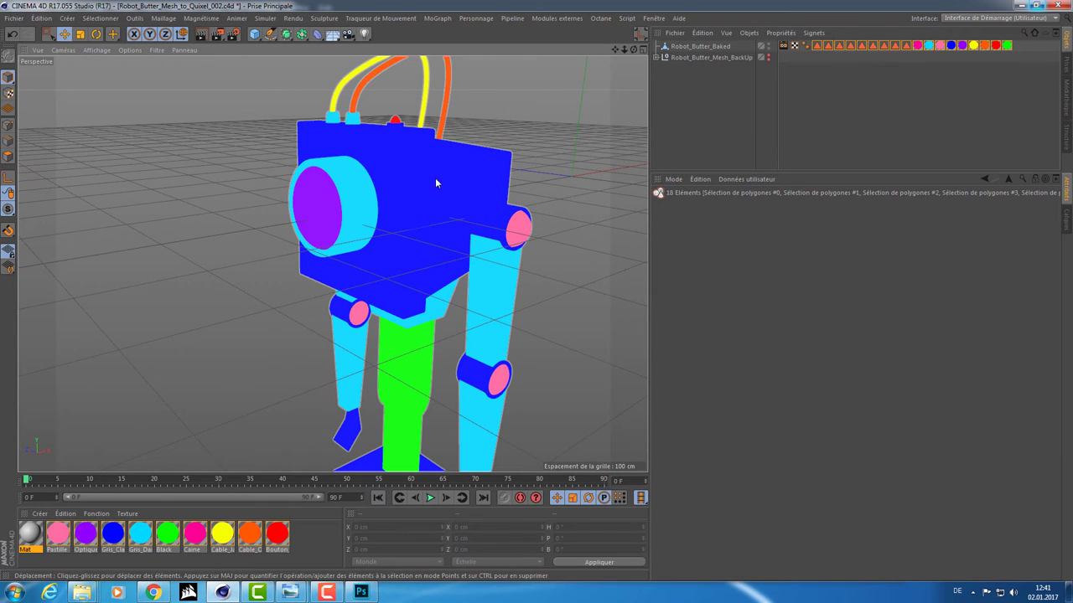
key("alt+Tab")
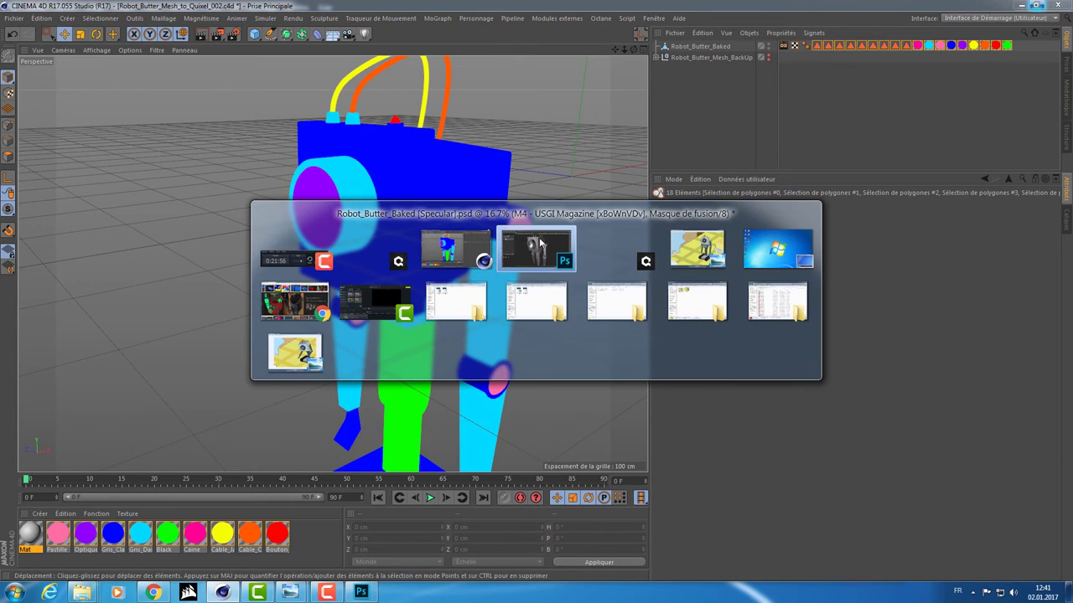
left_click(540, 245)
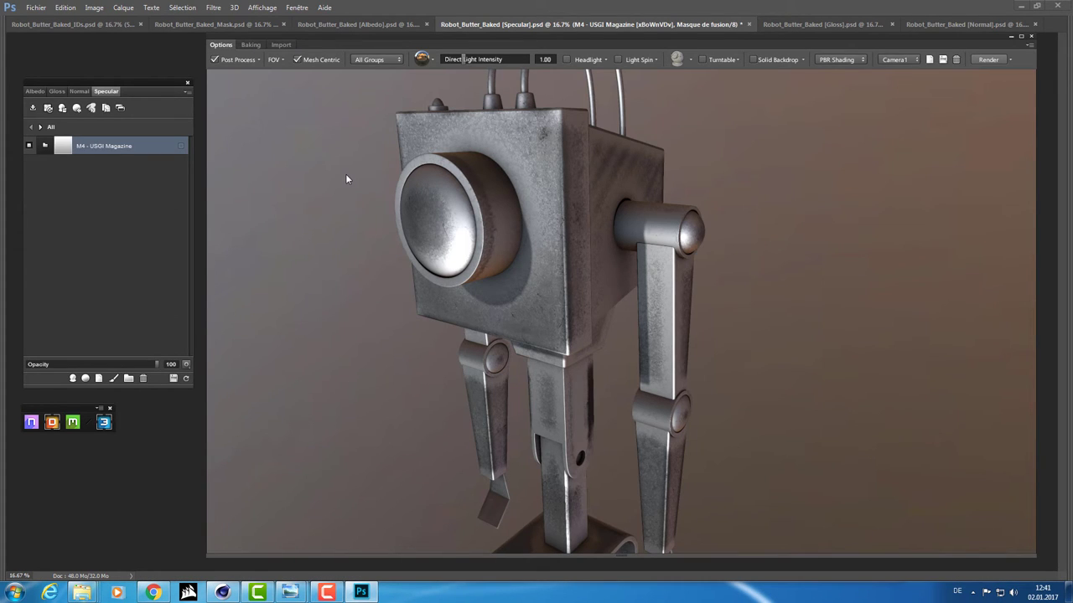
- Orbit the robot and switch the DDO preview to flat Color ID shading
scroll(345, 179, "down", 5)
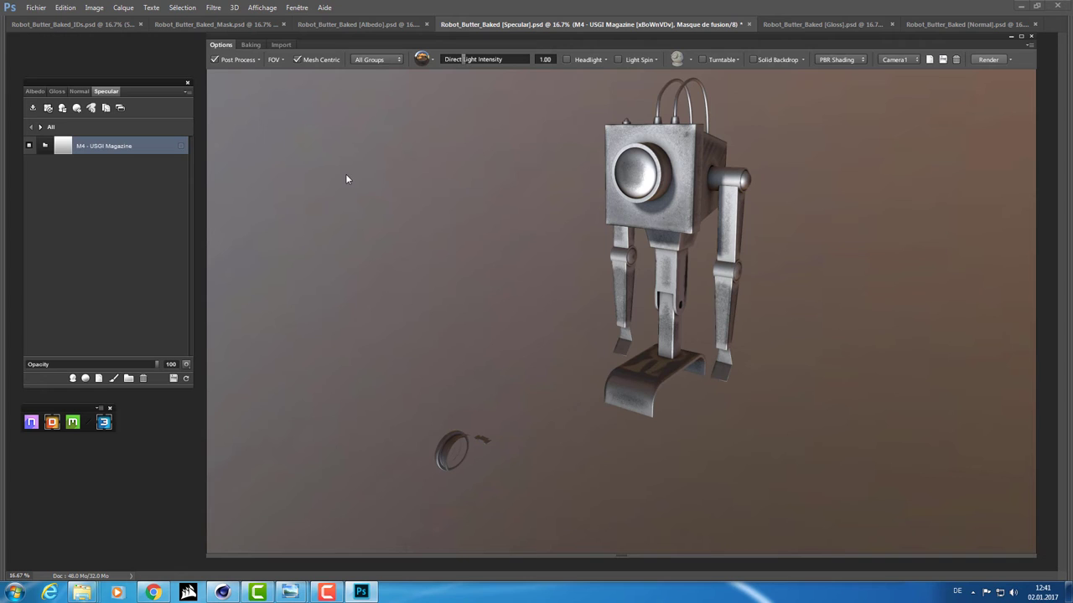
left_click_drag(345, 179, 567, 212)
left_click_drag(637, 203, 538, 300)
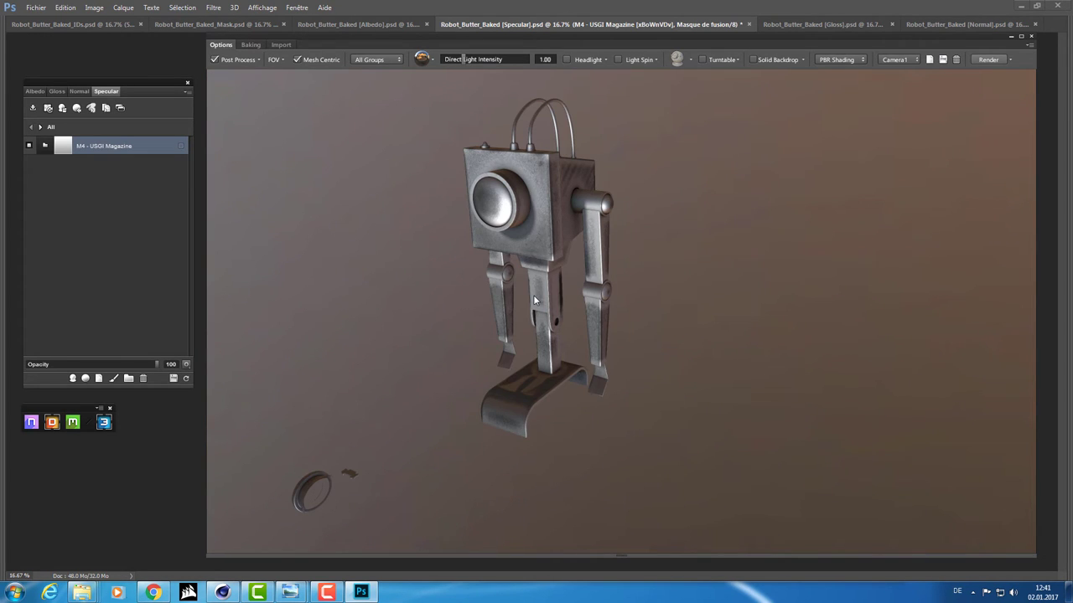
key("c")
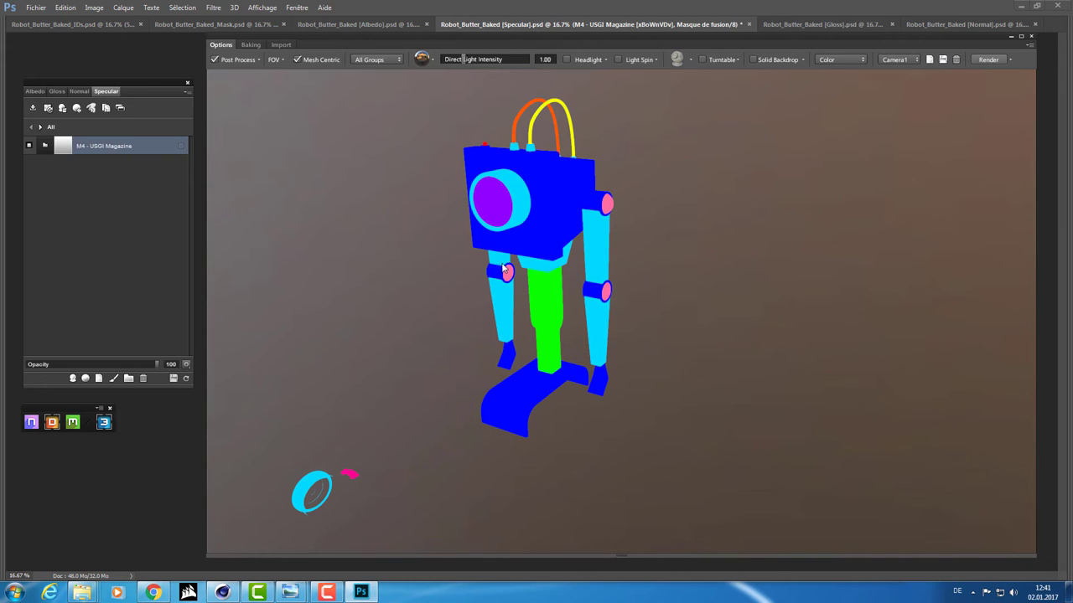
left_click(849, 58)
left_click(841, 65)
left_click(838, 59)
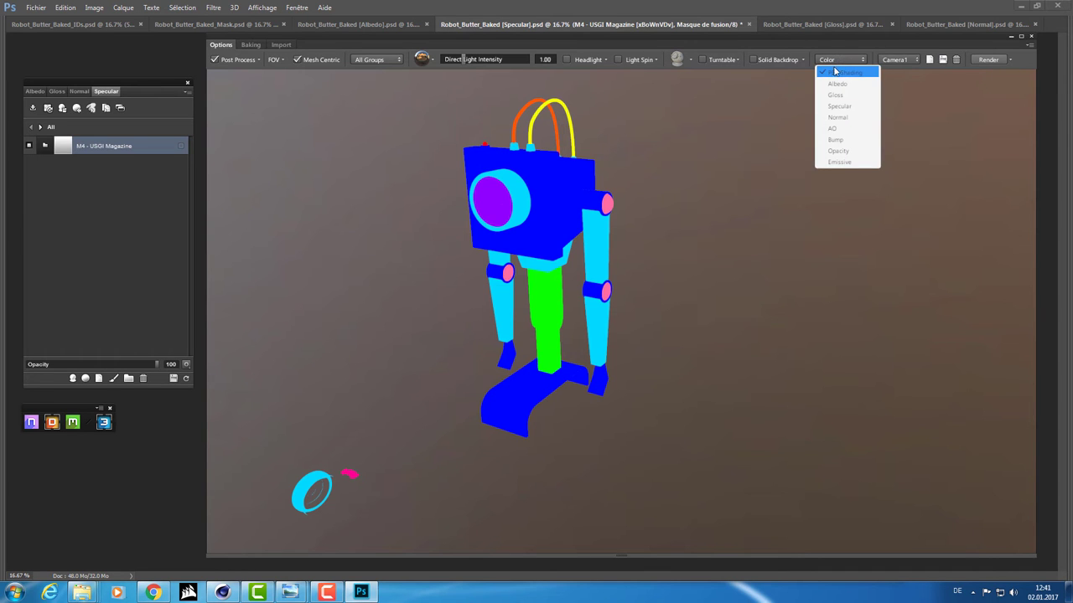
left_click(832, 74)
- Compare the colour-ID regions with the textured PBR view on the robot's top, front and legs
mouse_move(758, 137)
left_mouse_down()
mouse_move(809, 80)
mouse_move(791, 85)
left_mouse_up()
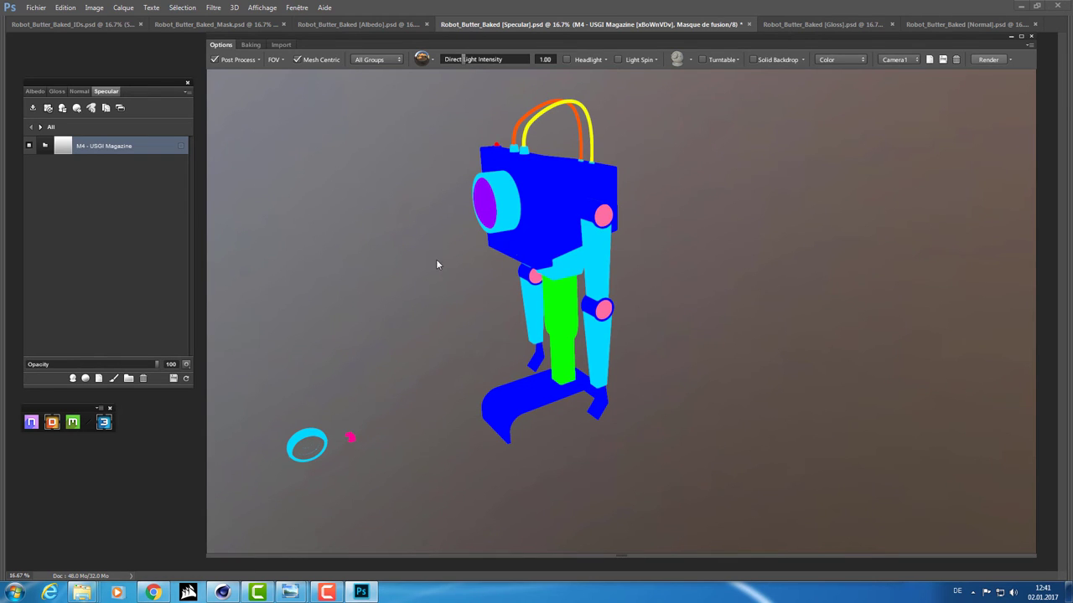
left_click_drag(432, 245, 440, 227)
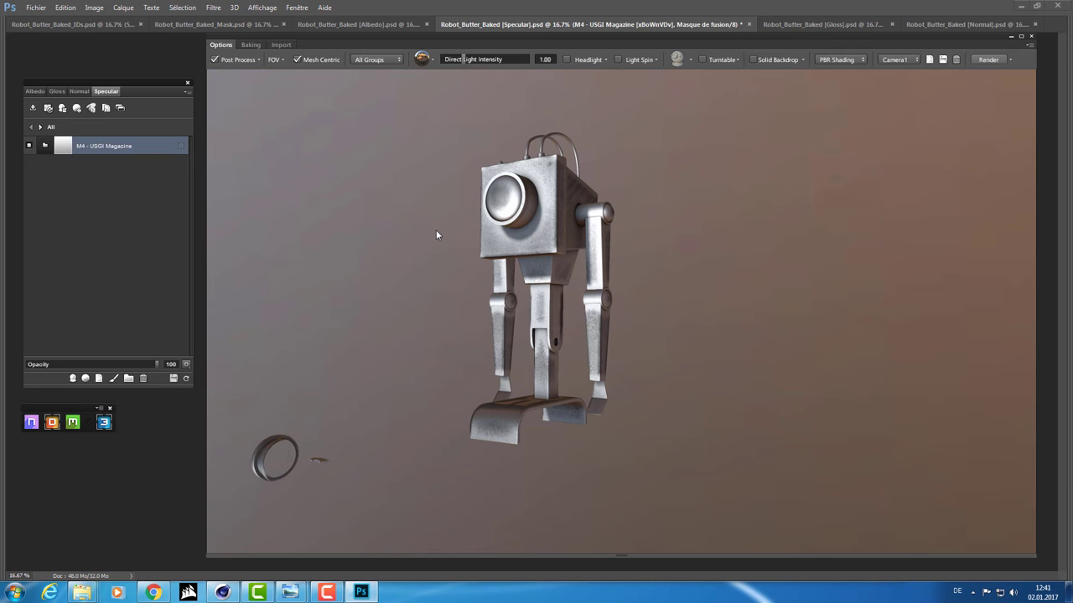
key("c")
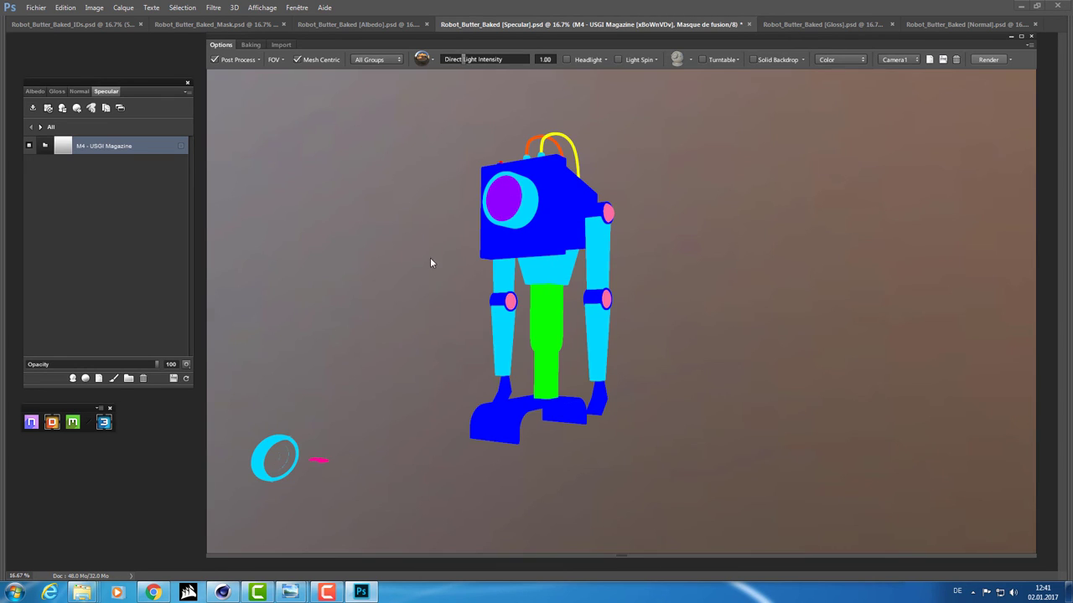
left_click_drag(429, 263, 467, 259)
key("c")
scroll(310, 355, "up", 5)
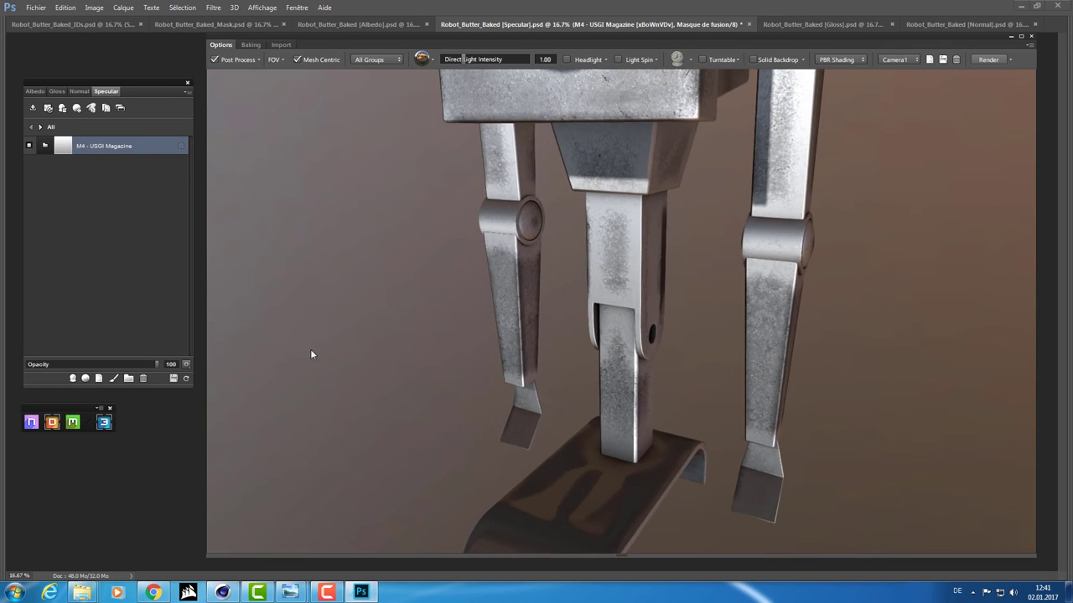
left_click_drag(310, 354, 366, 280)
key("c")
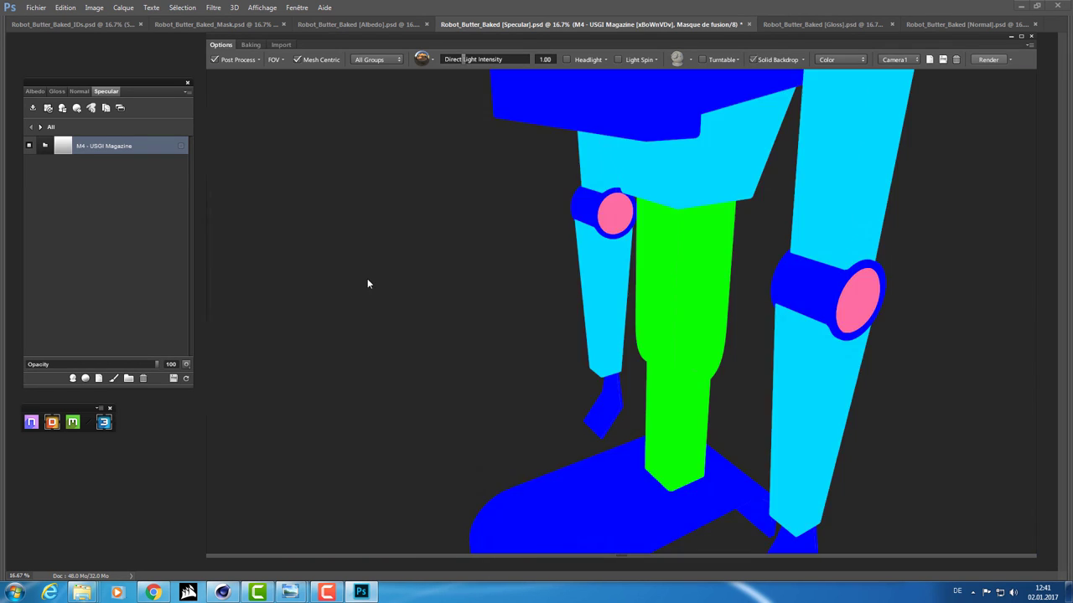
key("c")
key("c")
key("c")
key("c")
key("c")
key("c")
key("c")
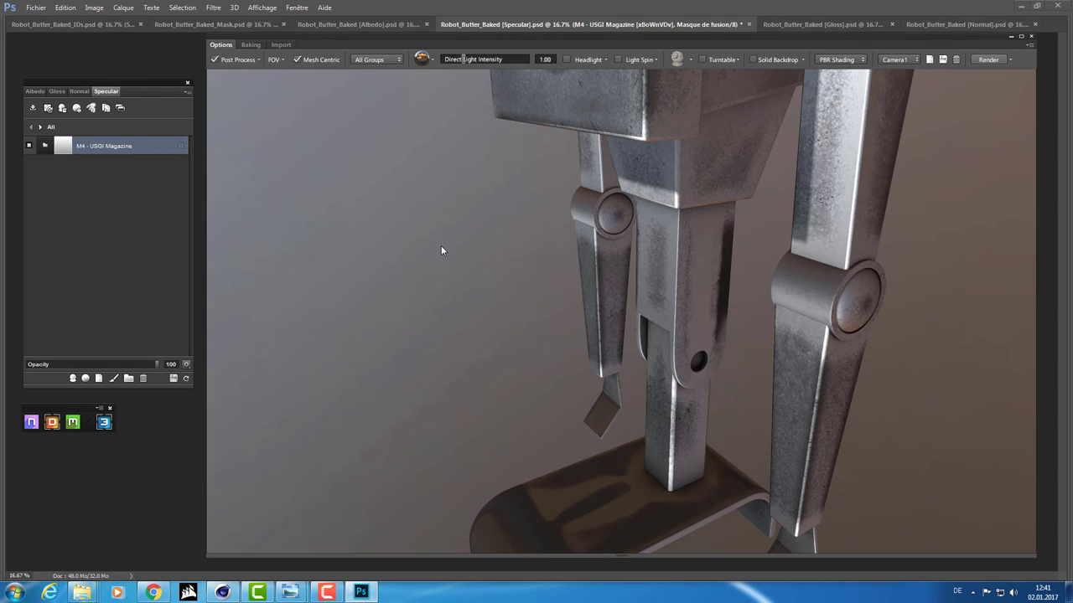
key("c")
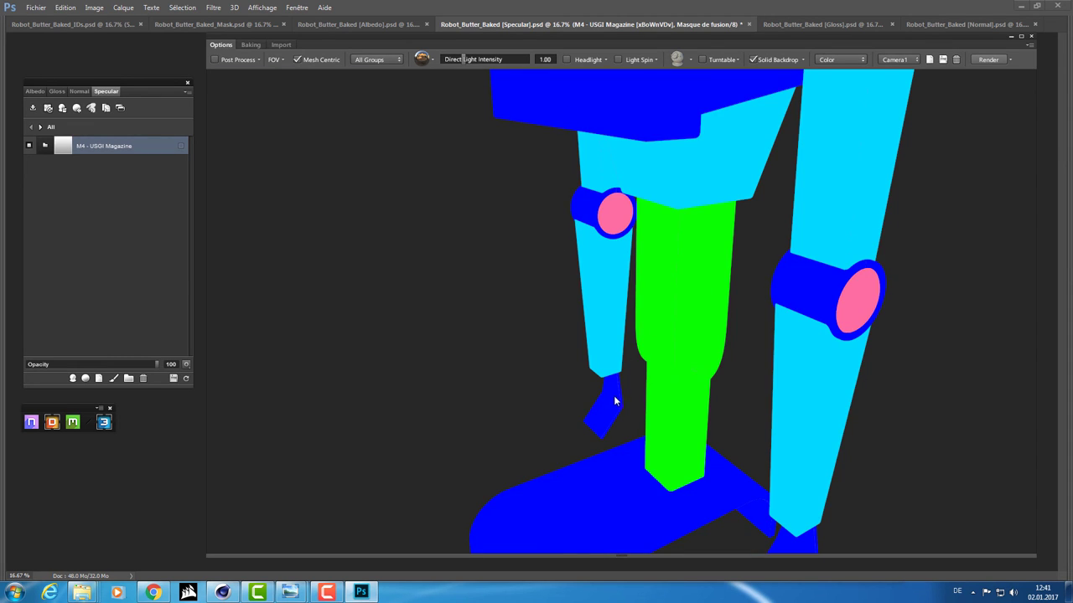
- From a side view, bring up the M4 - USGI Magazine colour-ID swatches (FF0000 to 5D5D5D)
key("c")
mouse_move(526, 275)
left_mouse_down()
mouse_move(428, 280)
mouse_move(735, 148)
left_mouse_up()
scroll(586, 185, "down", 3)
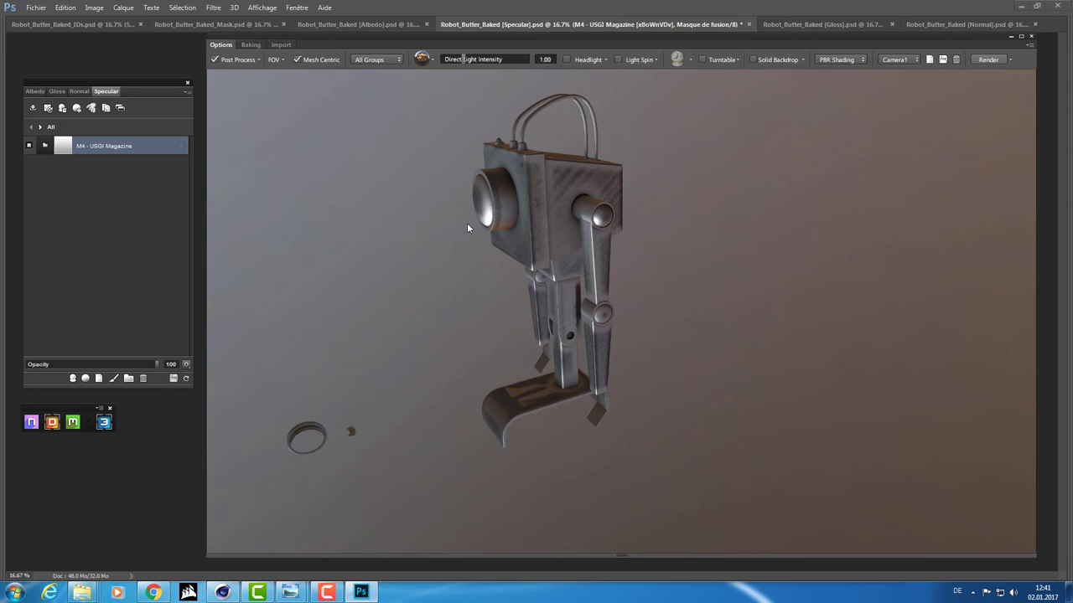
mouse_move(466, 222)
left_mouse_down()
mouse_move(558, 188)
mouse_move(492, 232)
left_mouse_up()
key("c")
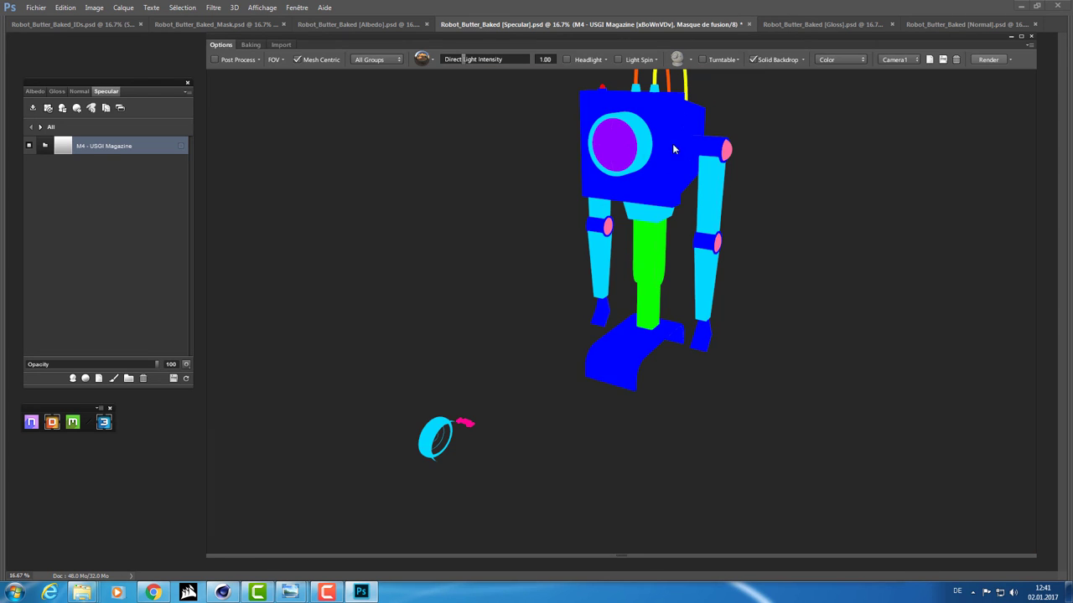
key("c")
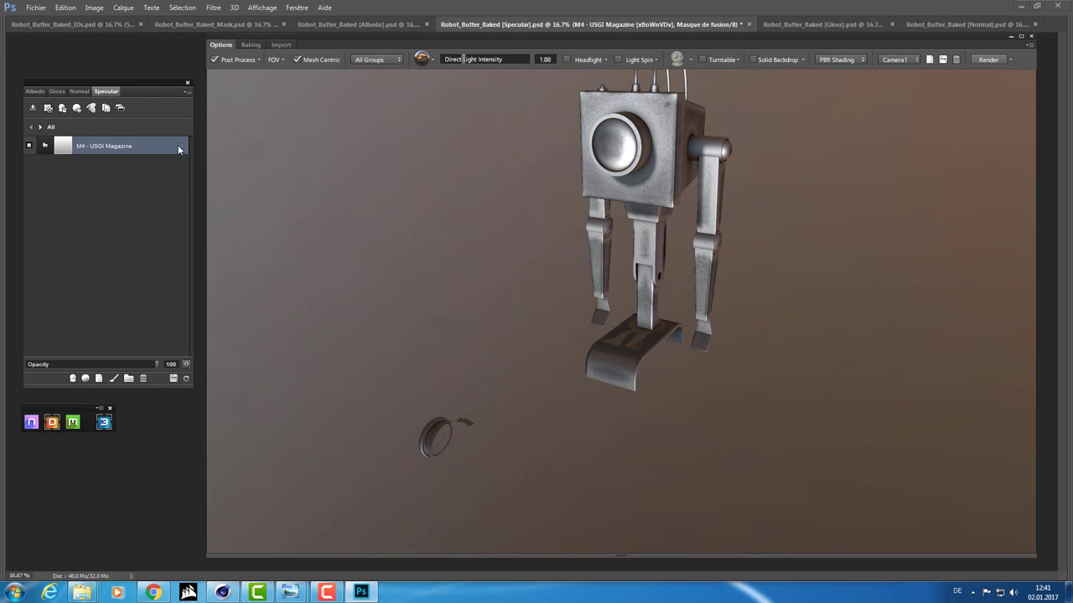
left_click(183, 147)
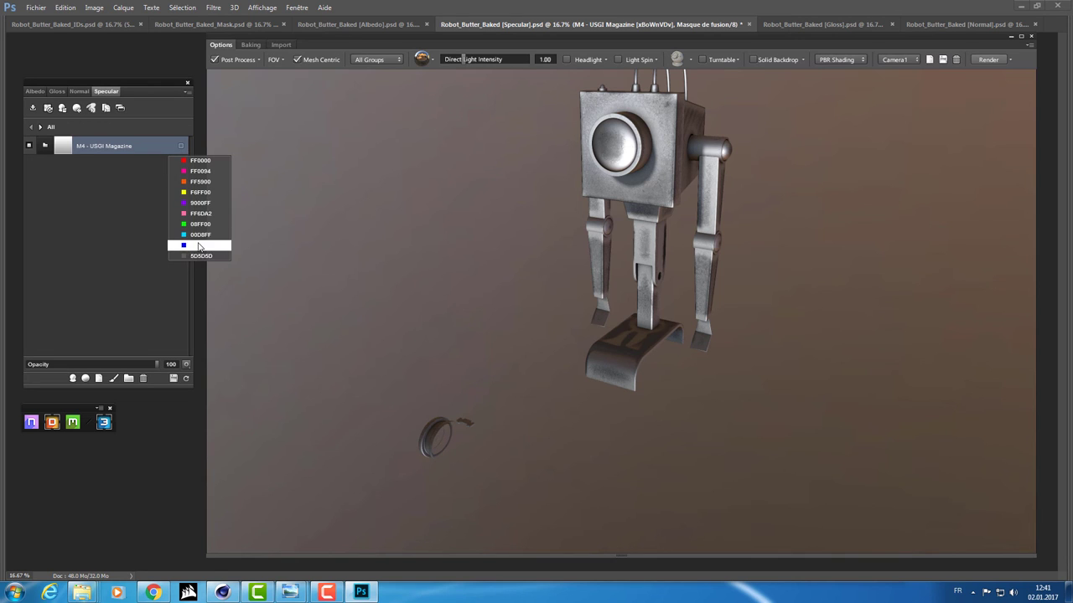
- Restrict the M4 - USGI Magazine material to the blue colour-ID region and check the result
left_click(199, 244)
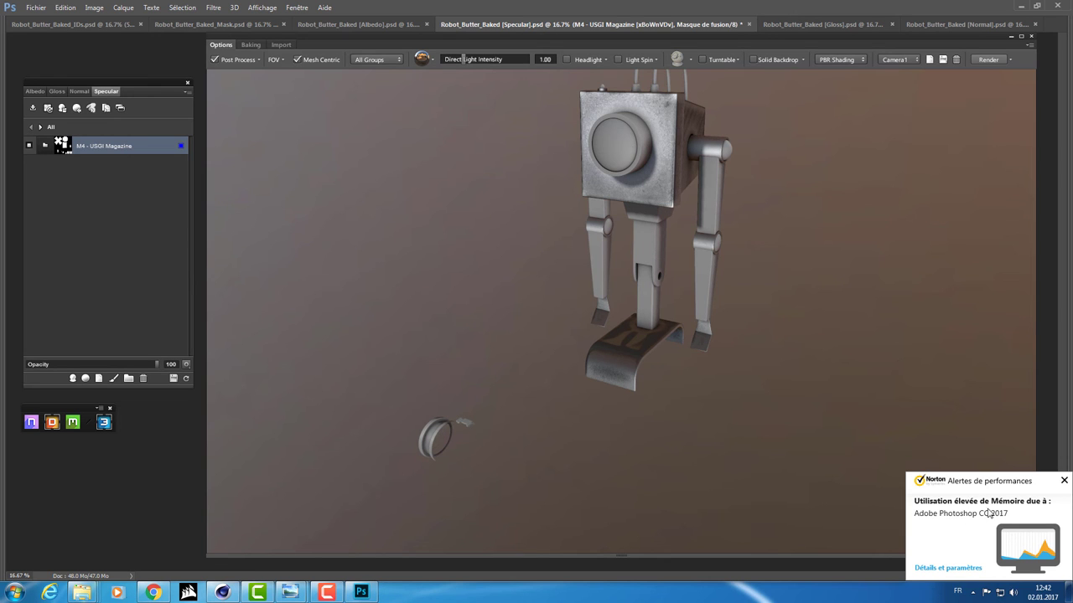
mouse_move(747, 249)
left_mouse_down()
mouse_move(574, 227)
mouse_move(478, 282)
mouse_move(635, 223)
left_mouse_up()
scroll(448, 333, "up", 5)
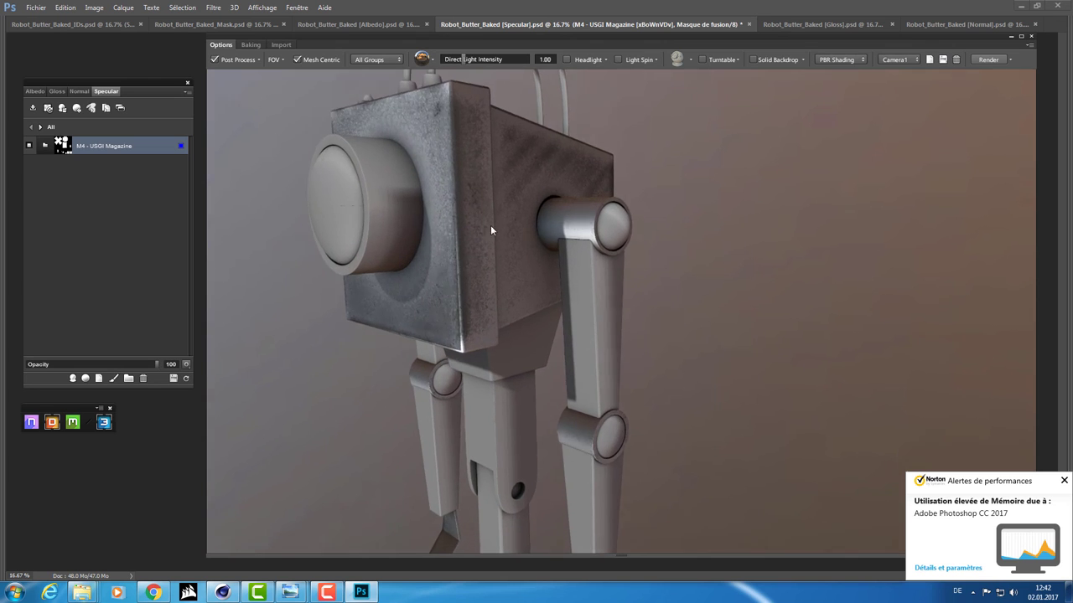
scroll(543, 272, "up", 3)
scroll(543, 272, "down", 5)
- Inspect the masked material around the robot's head, cables and front in 3D
key("alt+Tab")
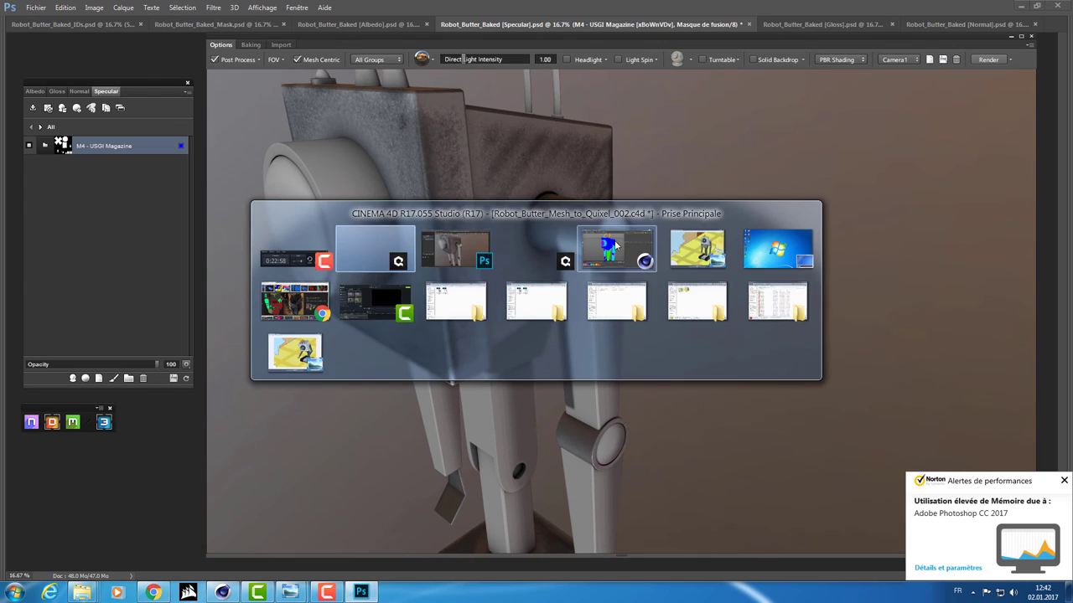
key("alt+Tab")
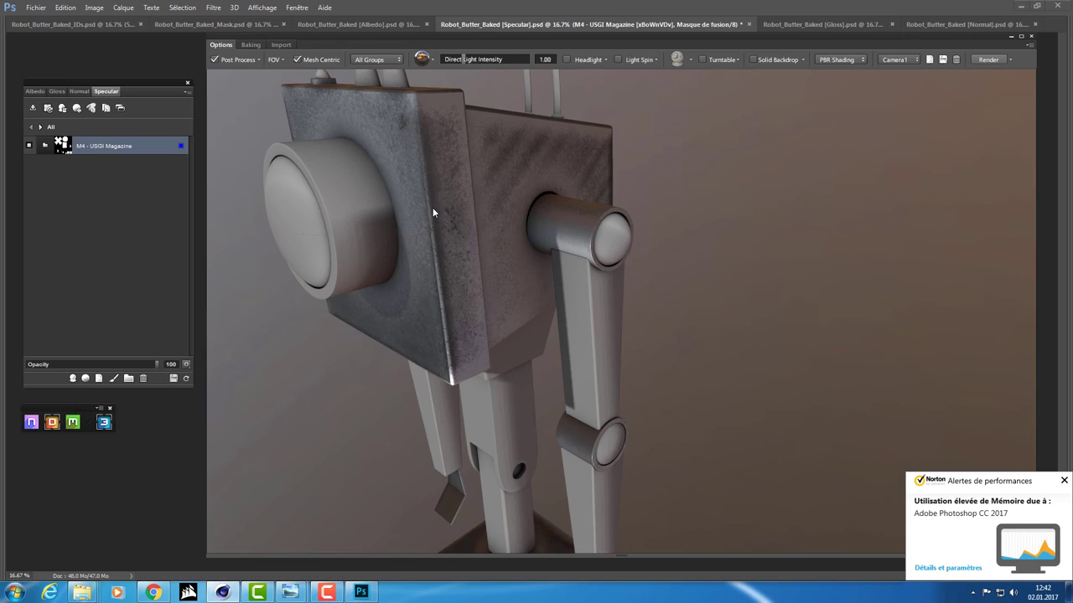
mouse_move(553, 213)
left_mouse_down()
mouse_move(575, 210)
mouse_move(598, 272)
mouse_move(766, 227)
mouse_move(686, 266)
mouse_move(689, 337)
mouse_move(519, 376)
mouse_move(496, 338)
mouse_move(631, 318)
mouse_move(682, 263)
mouse_move(599, 308)
mouse_move(690, 374)
mouse_move(667, 382)
mouse_move(714, 376)
mouse_move(692, 376)
mouse_move(714, 330)
left_mouse_up()
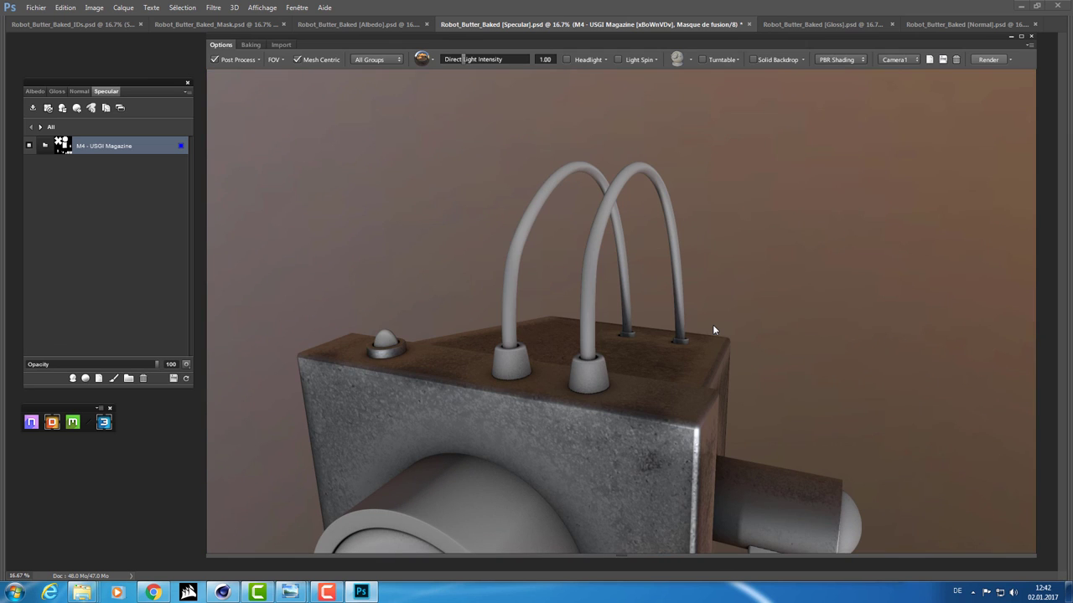
mouse_move(679, 311)
left_mouse_down()
mouse_move(647, 128)
mouse_move(612, 201)
mouse_move(563, 226)
mouse_move(734, 124)
mouse_move(678, 290)
mouse_move(605, 201)
mouse_move(650, 207)
left_mouse_up()
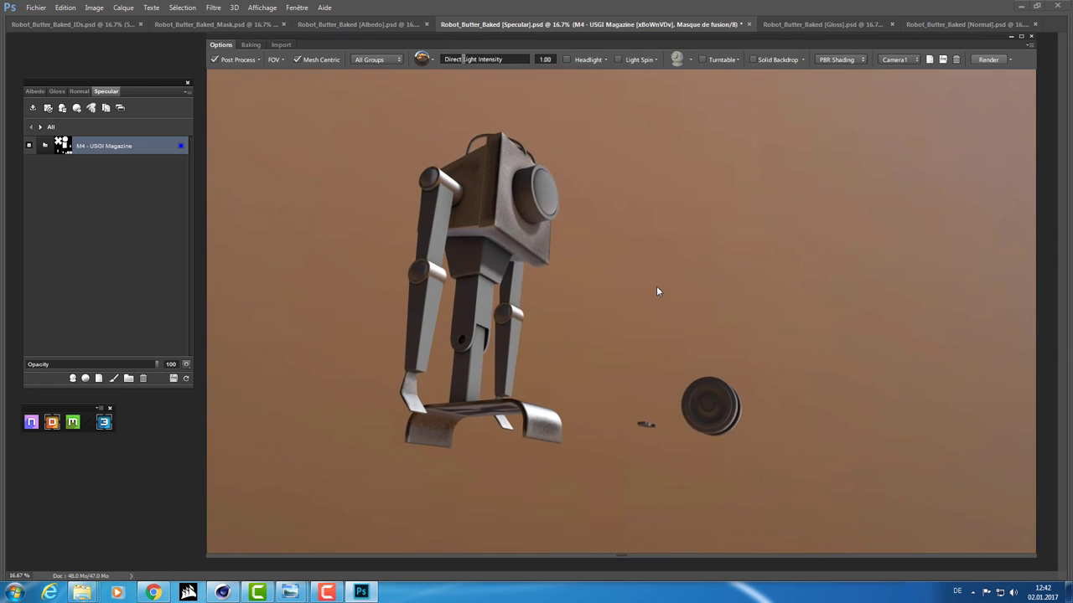